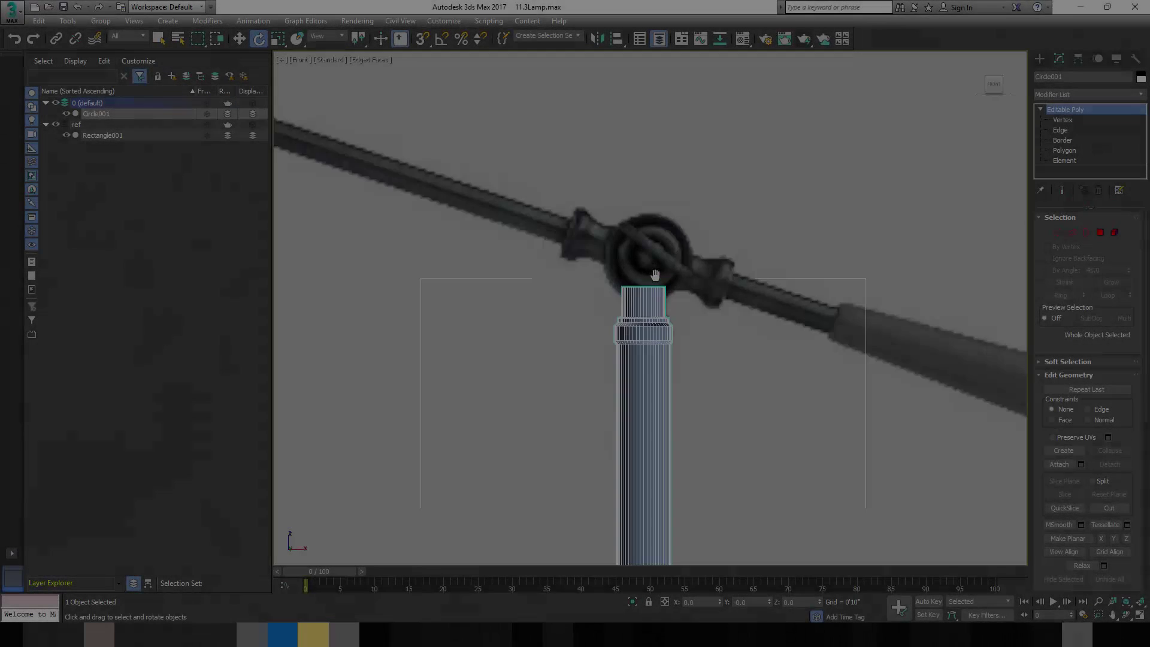
Step: Draw a circle with a radius of about 1 2/32" centred on the lamp's pivot joint in the front view
{"action": "scroll", "coordinate": [725, 254], "scroll_direction": "up", "scroll_amount": 3}
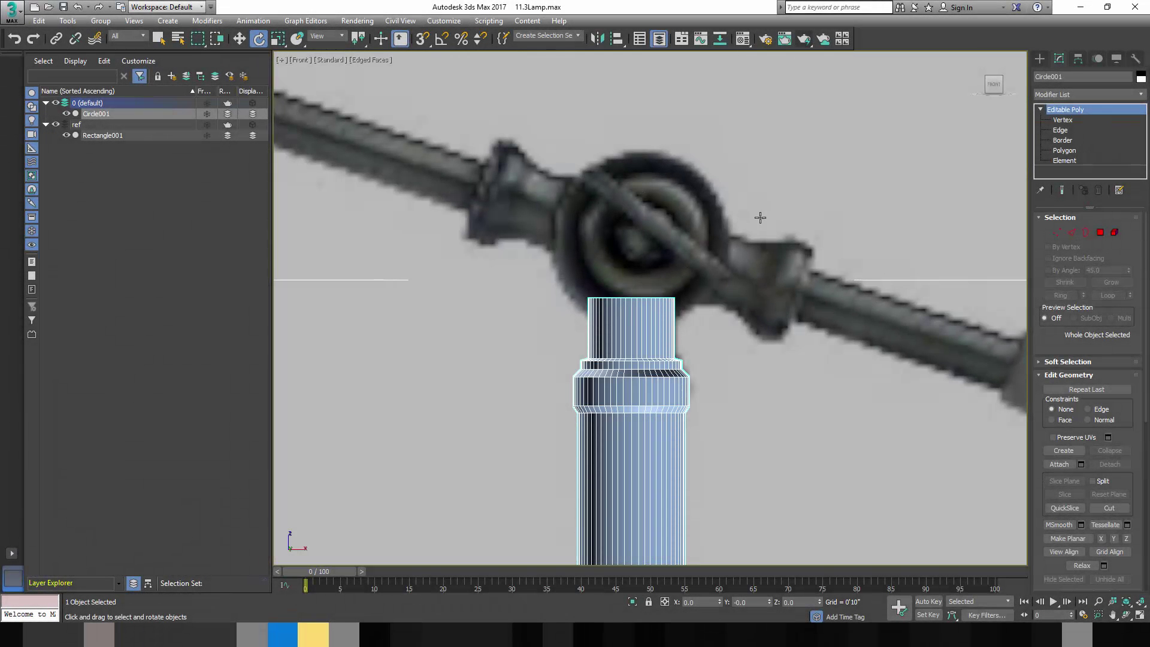
{"action": "left_click", "coordinate": [1041, 58]}
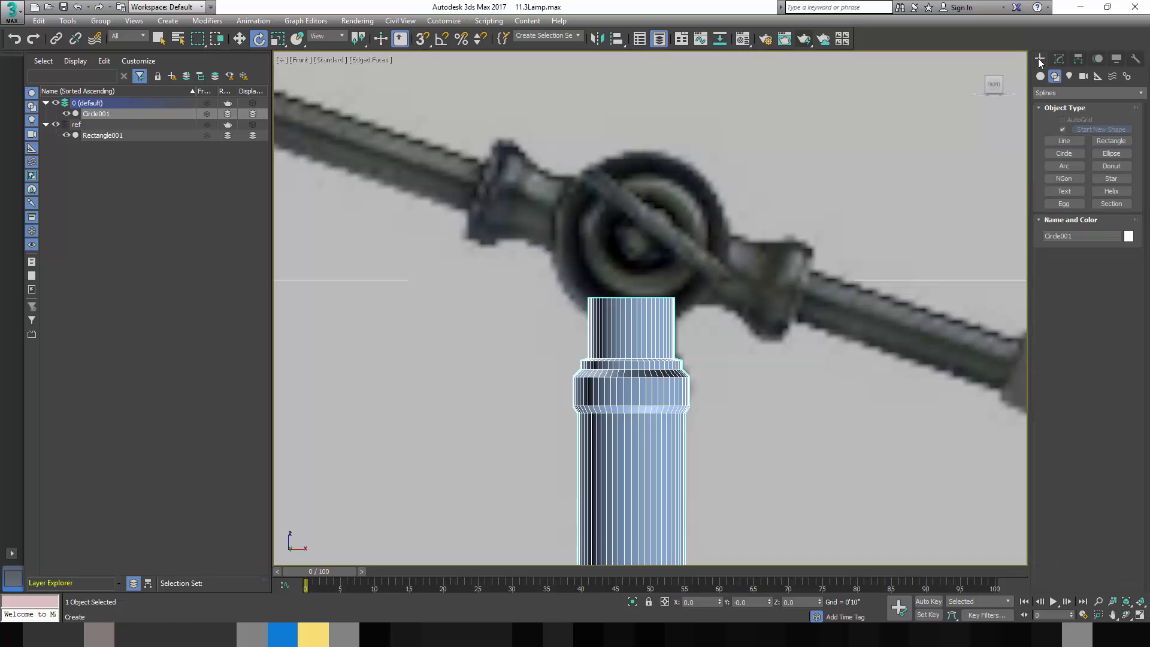
{"action": "left_click", "coordinate": [1063, 153]}
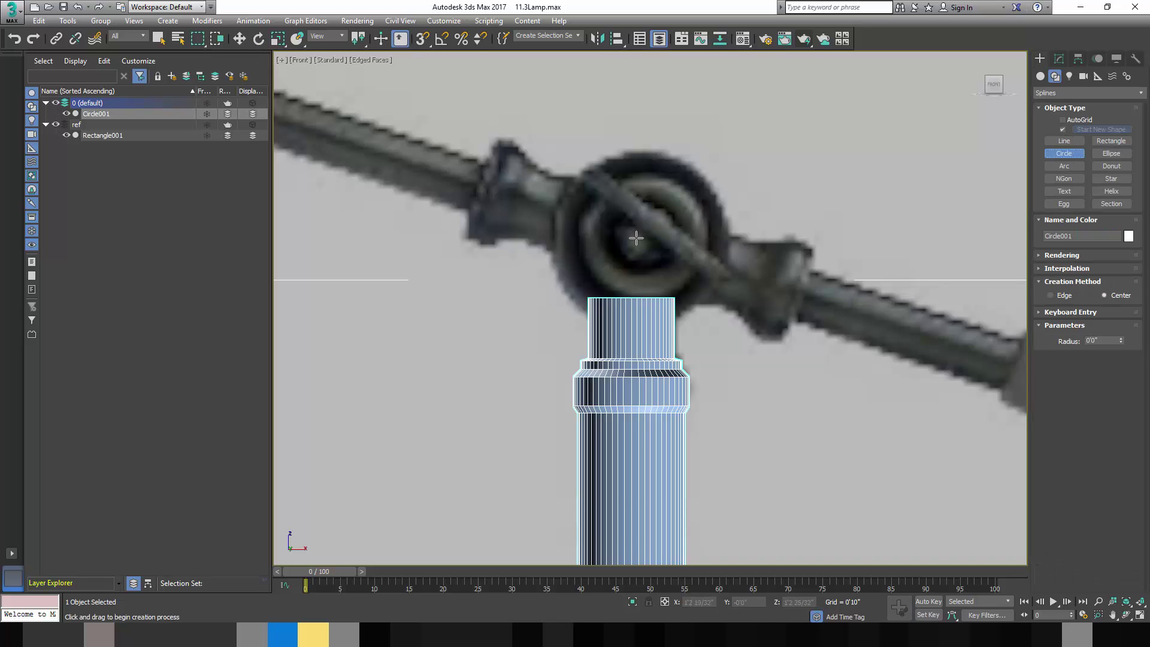
{"action": "left_click_drag", "start_coordinate": [639, 237], "coordinate": [674, 322]}
Step: Move the circle along Y to about -1 1/32" in the top view, placing it just in front of the pole
{"action": "key", "text": "t"}
{"action": "scroll", "coordinate": [744, 270], "scroll_direction": "down", "scroll_amount": 3}
{"action": "key", "text": "e"}
{"action": "scroll", "coordinate": [862, 279], "scroll_direction": "up", "scroll_amount": 3}
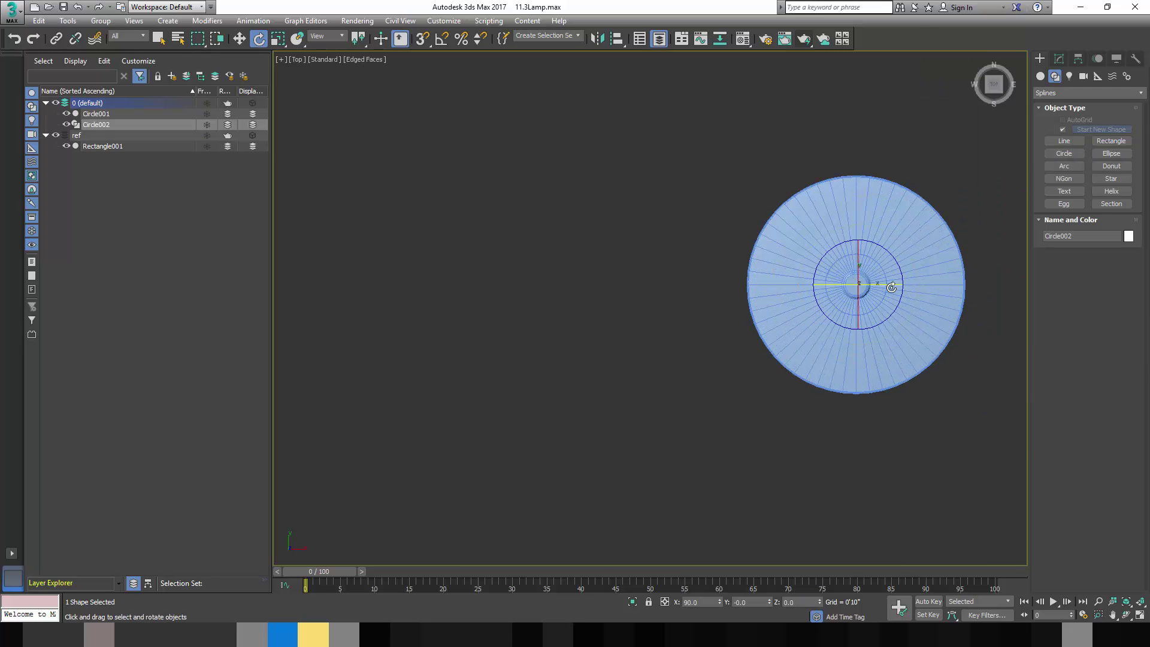
{"action": "left_click", "coordinate": [240, 39]}
{"action": "left_click_drag", "start_coordinate": [849, 250], "coordinate": [857, 288]}
{"action": "key", "text": "t"}
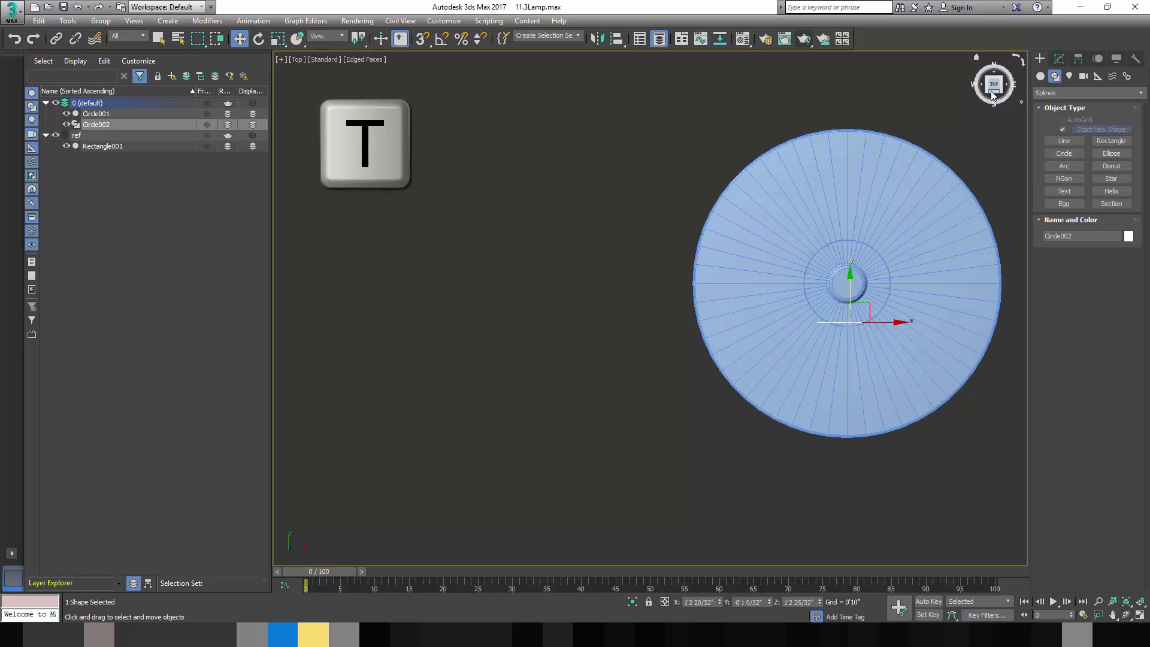
{"action": "left_click_drag", "start_coordinate": [851, 291], "coordinate": [850, 282]}
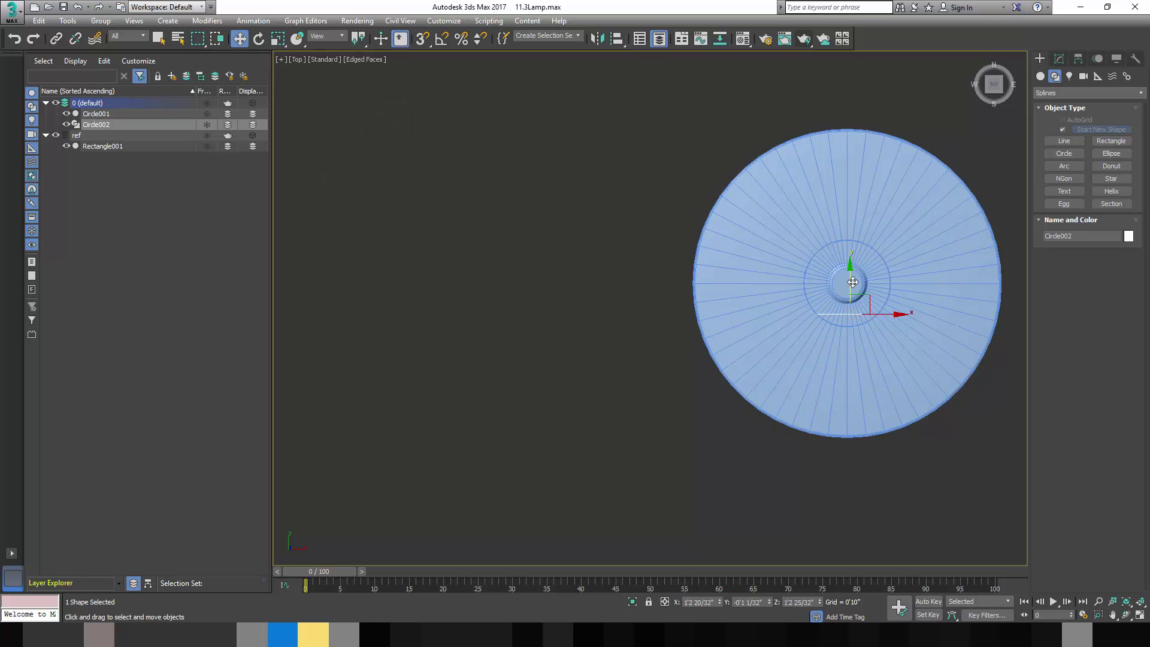
Step: Add an Extrude modifier to the circle with an amount of -2 16/32"
{"action": "left_click", "coordinate": [1060, 64]}
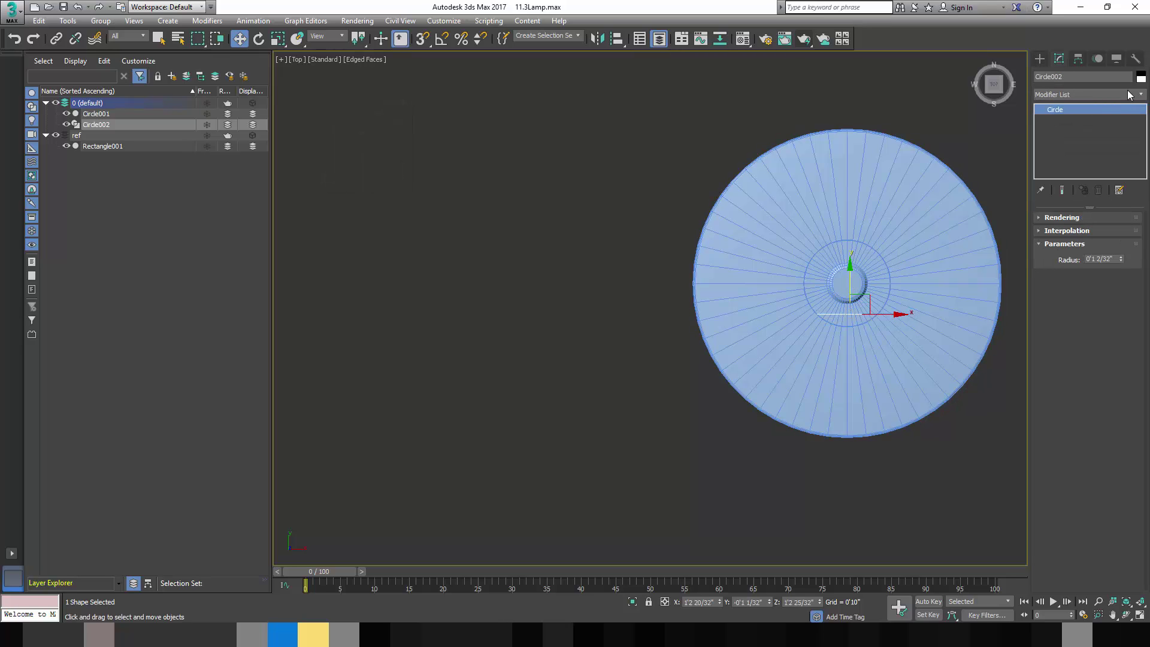
{"action": "left_click", "coordinate": [1087, 94]}
{"action": "left_click_drag", "start_coordinate": [1144, 194], "coordinate": [1139, 459]}
{"action": "scroll", "coordinate": [1120, 345], "scroll_direction": "up", "scroll_amount": 14}
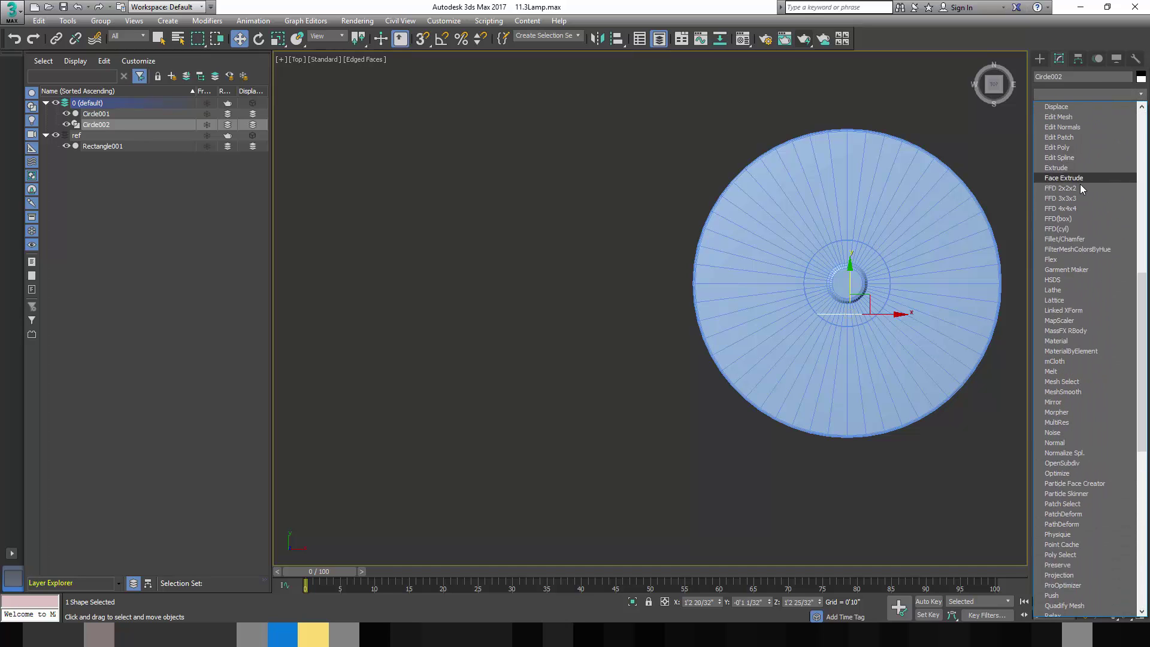
{"action": "left_click", "coordinate": [1082, 169]}
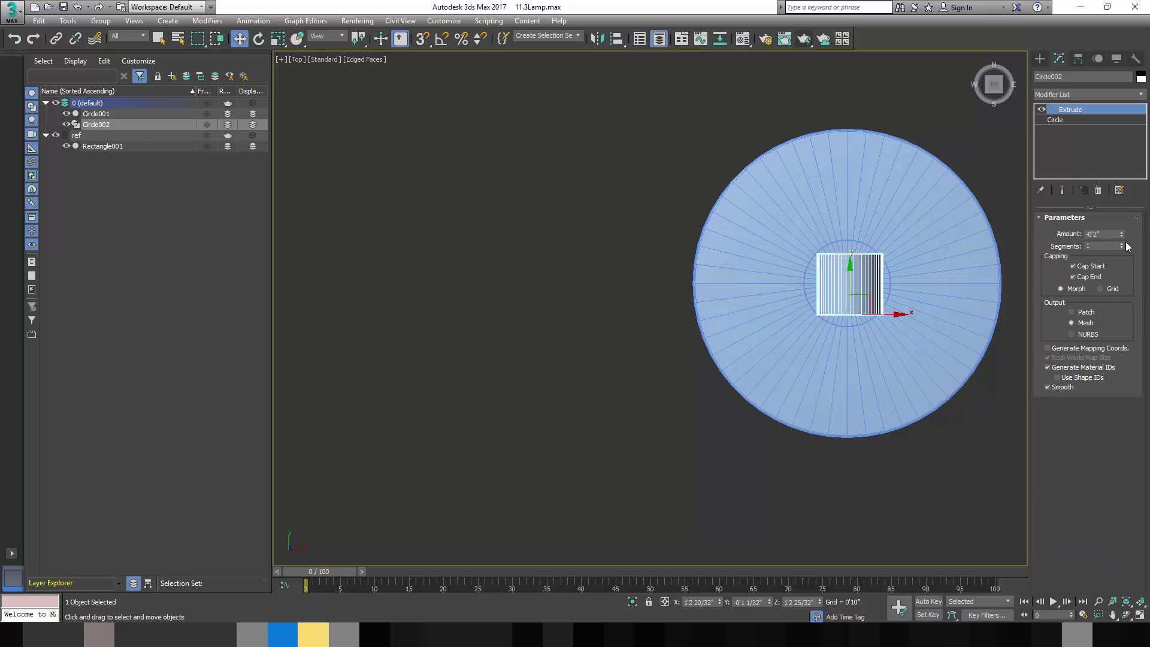
{"action": "left_click_drag", "start_coordinate": [1122, 238], "coordinate": [1120, 237]}
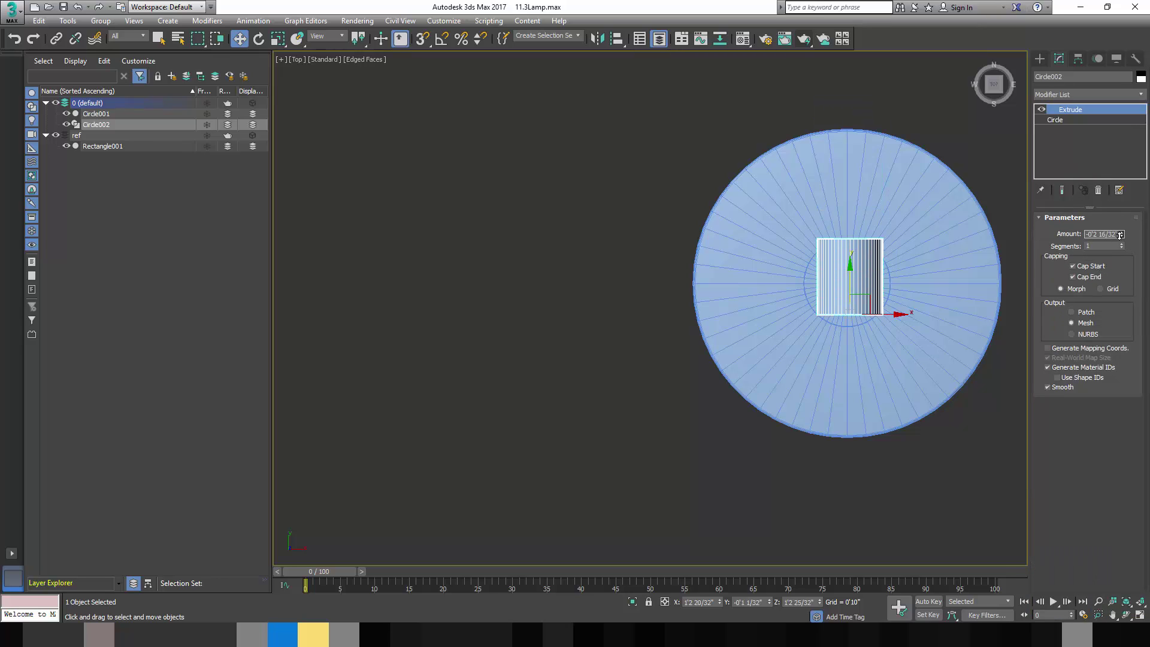
Step: Convert the extruded cylinder to an Editable Poly
{"action": "right_click", "coordinate": [863, 268]}
{"action": "mouse_move", "coordinate": [898, 384]}
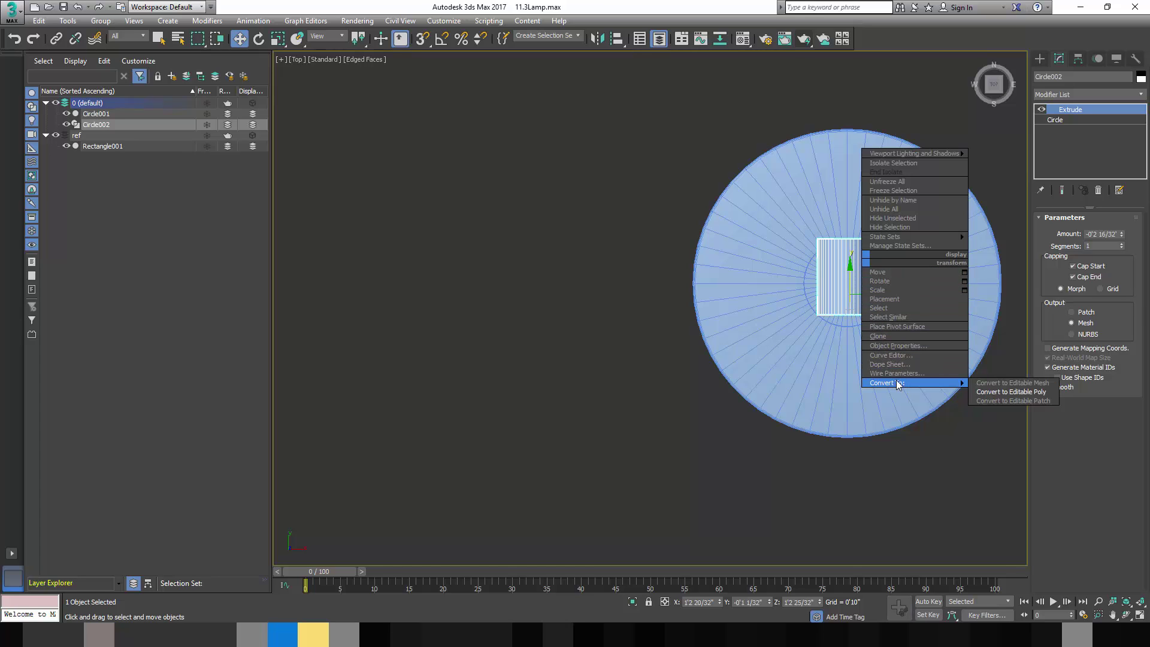
{"action": "left_click", "coordinate": [996, 393]}
Step: Select the vertices at the cylinder's rear end and move them along Y toward the pole to shorten the cylinder
{"action": "key", "text": "1"}
{"action": "left_click_drag", "start_coordinate": [797, 227], "coordinate": [912, 258]}
{"action": "scroll", "coordinate": [852, 248], "scroll_direction": "up", "scroll_amount": 3}
{"action": "left_click_drag", "start_coordinate": [857, 184], "coordinate": [857, 235]}
Step: Select the cap polygon on the cylinder's front end
{"action": "scroll", "coordinate": [857, 235], "scroll_direction": "down", "scroll_amount": 2}
{"action": "middle_click_drag", "start_coordinate": [860, 282], "coordinate": [936, 202], "text": "alt"}
{"action": "middle_click_drag", "start_coordinate": [931, 242], "coordinate": [878, 261]}
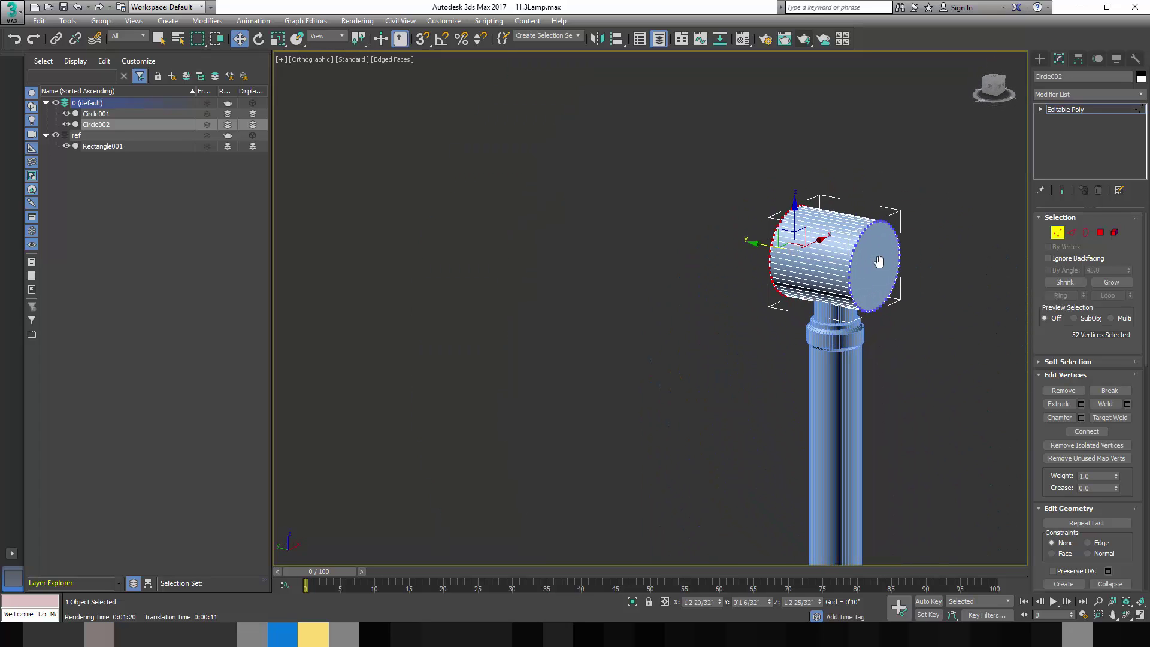
{"action": "scroll", "coordinate": [880, 262], "scroll_direction": "up", "scroll_amount": 2}
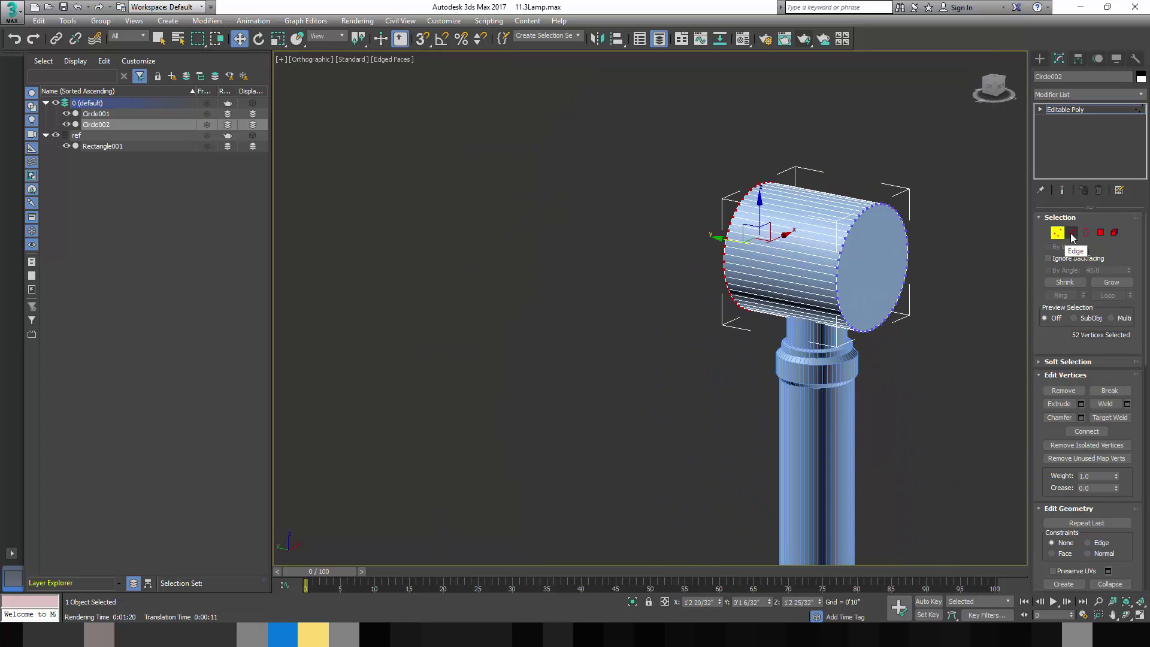
{"action": "key", "text": "4"}
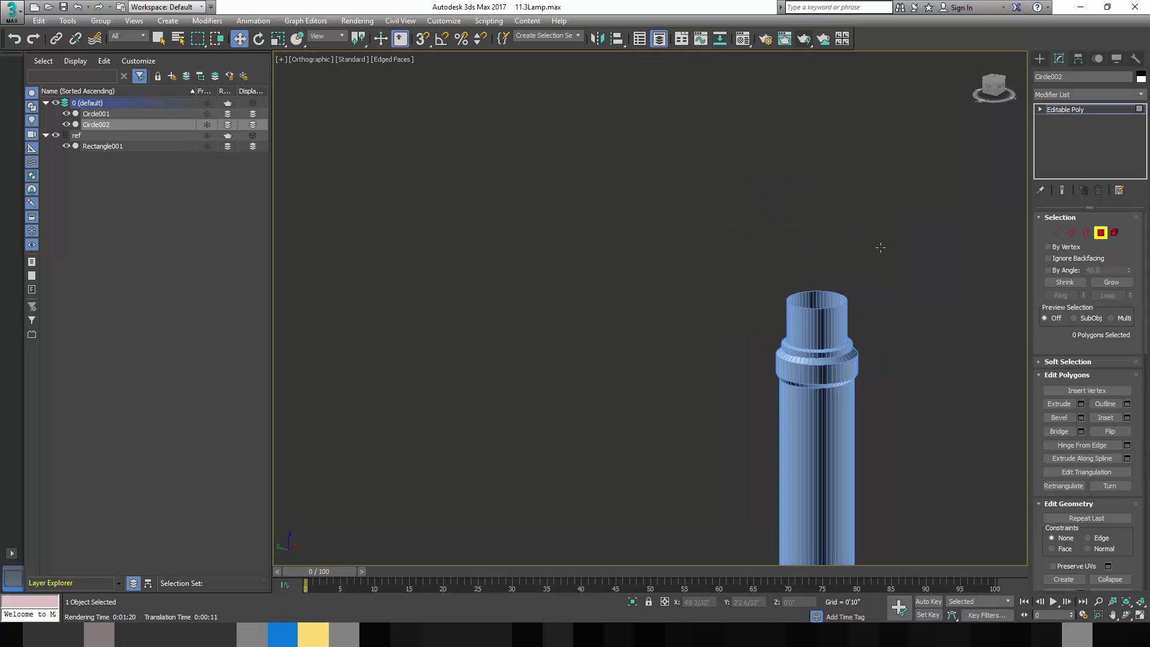
{"action": "left_click", "coordinate": [880, 247]}
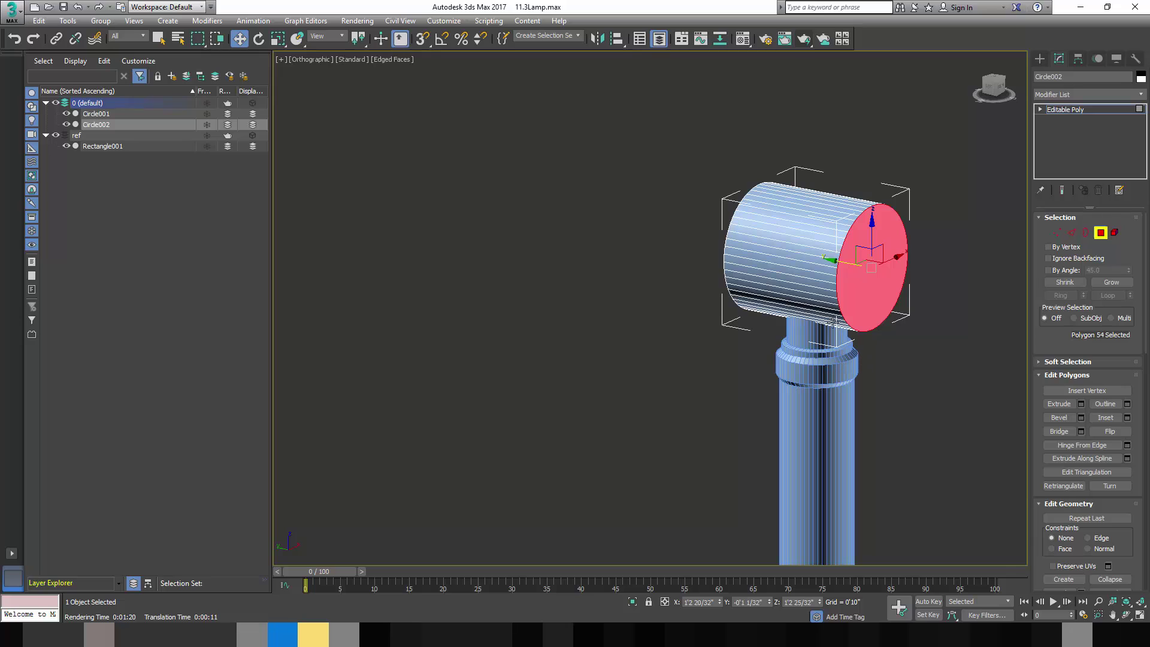
{"action": "key", "text": "Delete"}
Step: Select one lengthwise edge on the cylinder's side and isolate the cylinder from the rest of the scene
{"action": "key", "text": "2"}
{"action": "left_click", "coordinate": [836, 282]}
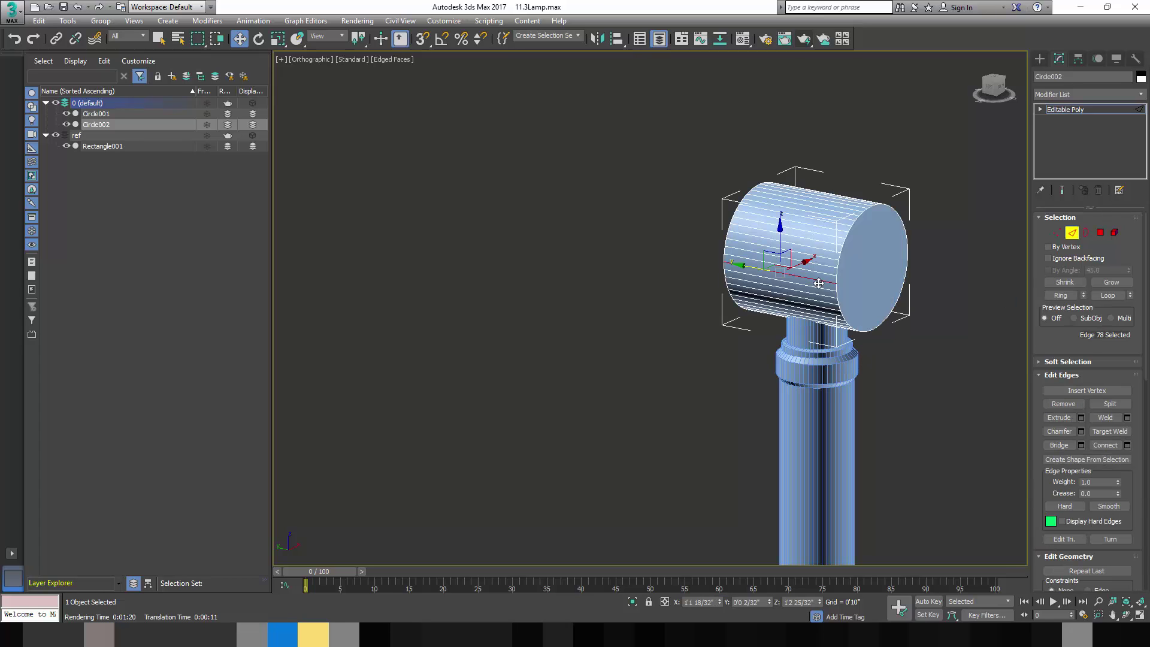
{"action": "key", "text": "alt+q"}
{"action": "middle_click_drag", "start_coordinate": [826, 291], "coordinate": [911, 316], "text": "alt"}
{"action": "key", "text": "alt+q"}
{"action": "scroll", "coordinate": [857, 311], "scroll_direction": "down", "scroll_amount": 4}
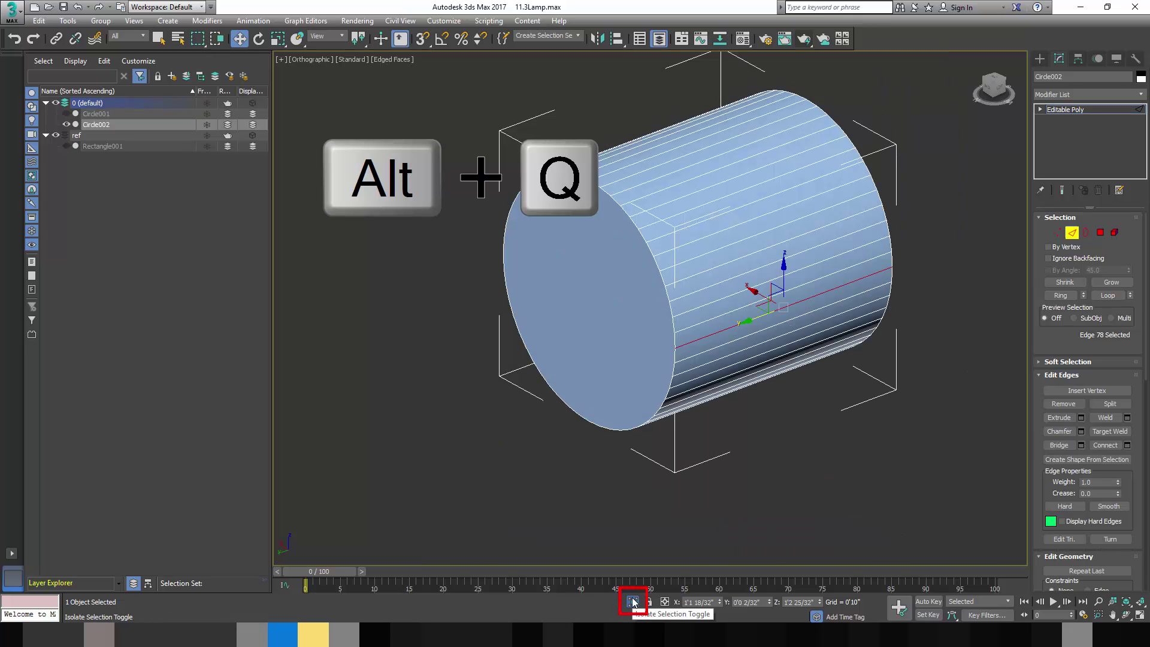
{"action": "left_click", "coordinate": [632, 601]}
{"action": "left_click", "coordinate": [633, 602]}
{"action": "scroll", "coordinate": [645, 509], "scroll_direction": "down", "scroll_amount": 8}
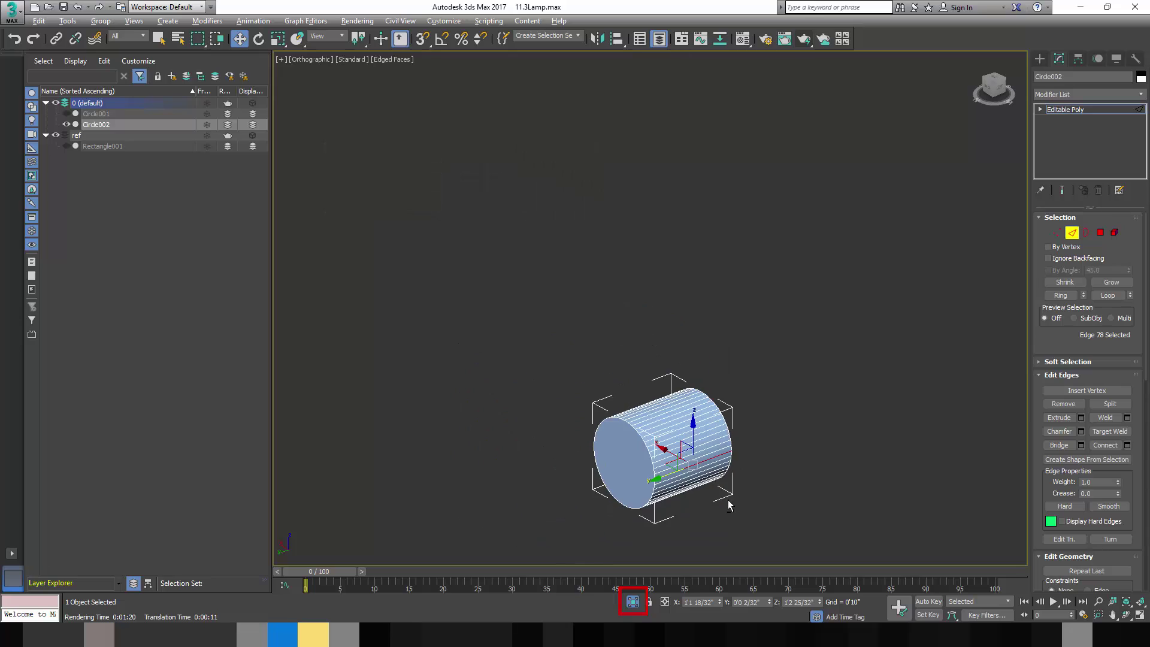
{"action": "middle_click_drag", "start_coordinate": [723, 501], "coordinate": [654, 503], "text": "alt"}
{"action": "scroll", "coordinate": [710, 499], "scroll_direction": "up", "scroll_amount": 5}
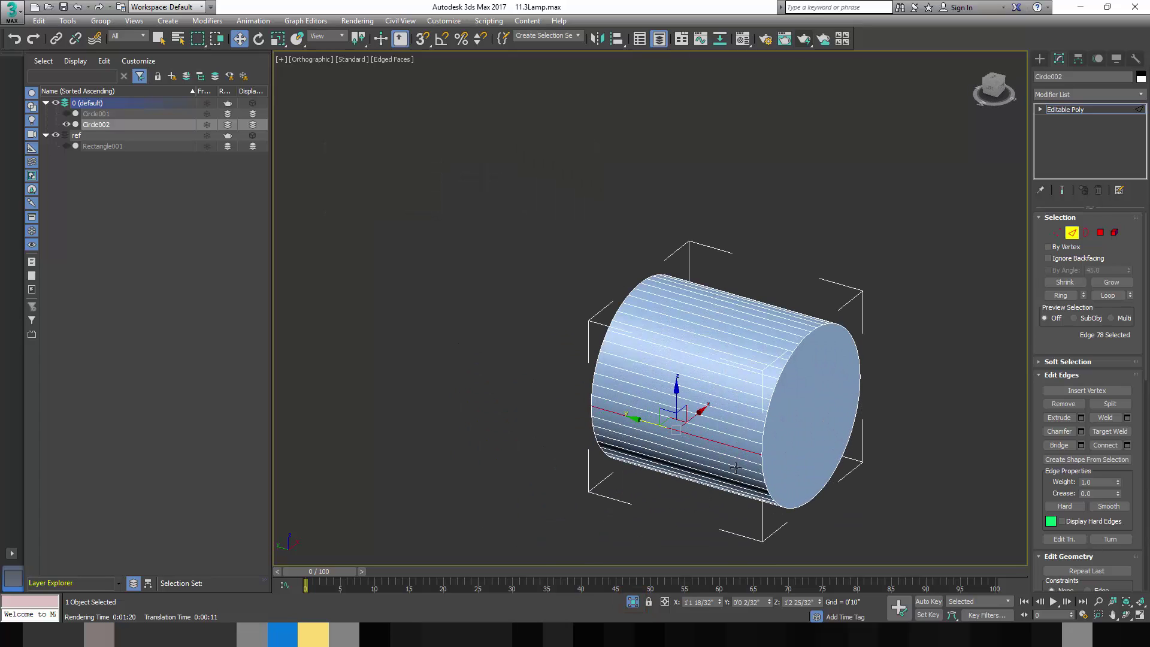
{"action": "scroll", "coordinate": [742, 472], "scroll_direction": "up", "scroll_amount": 3}
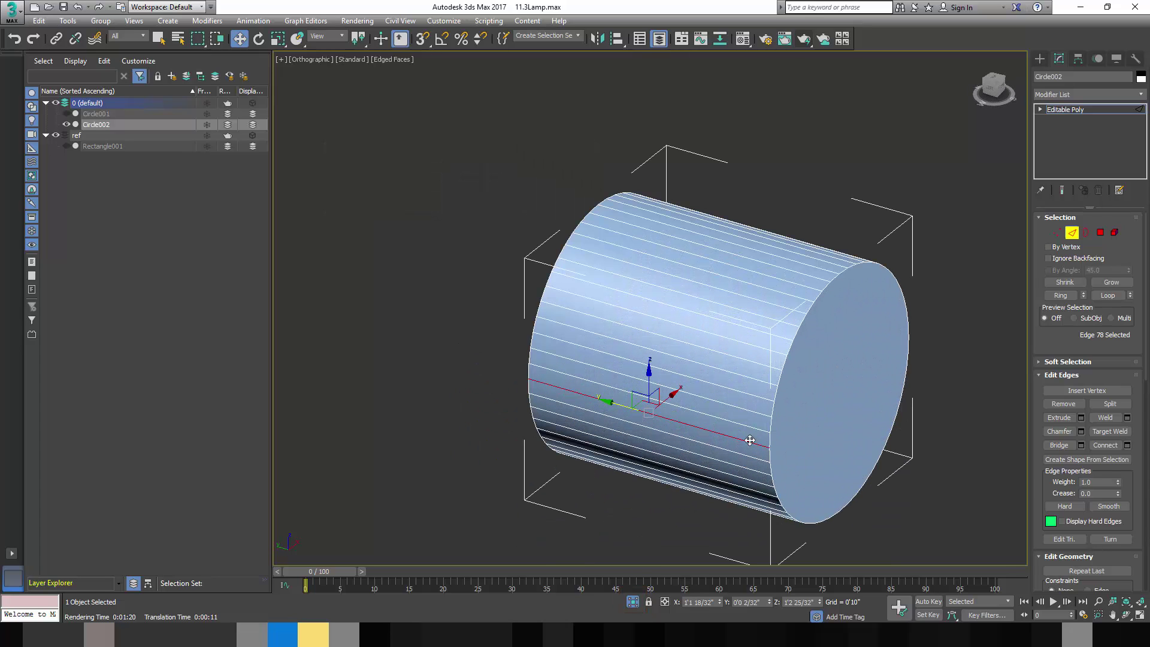
Step: Select the full ring of lengthwise edges and connect them with 2 segments and a pinch of 89
{"action": "left_click", "coordinate": [1067, 295]}
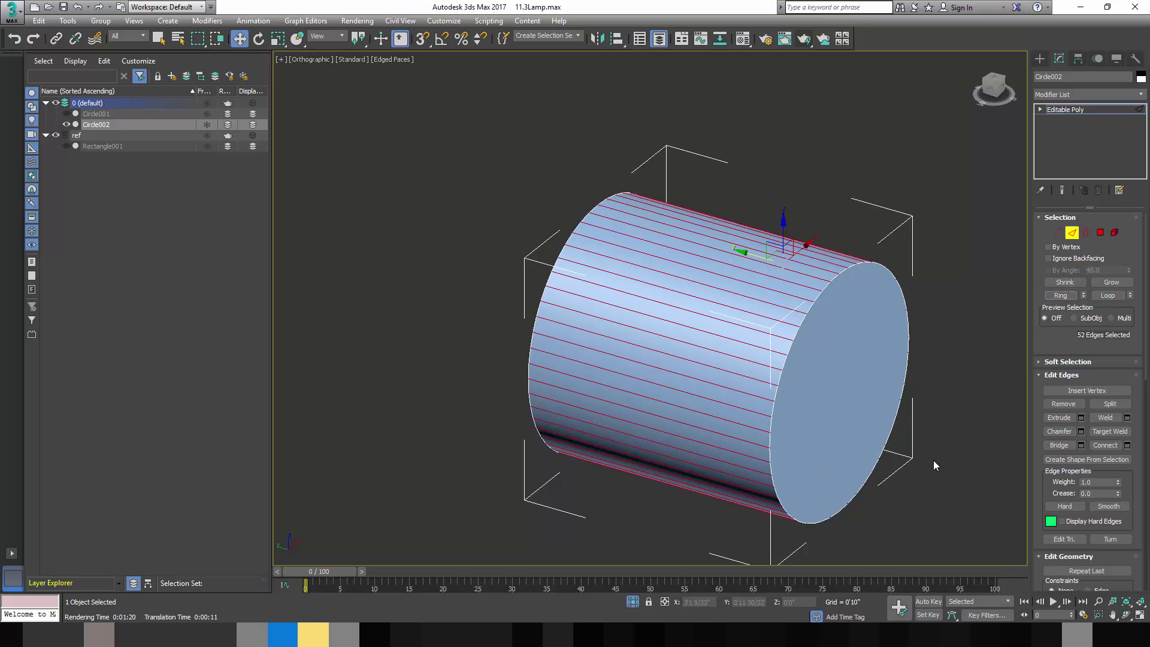
{"action": "left_click", "coordinate": [1127, 445]}
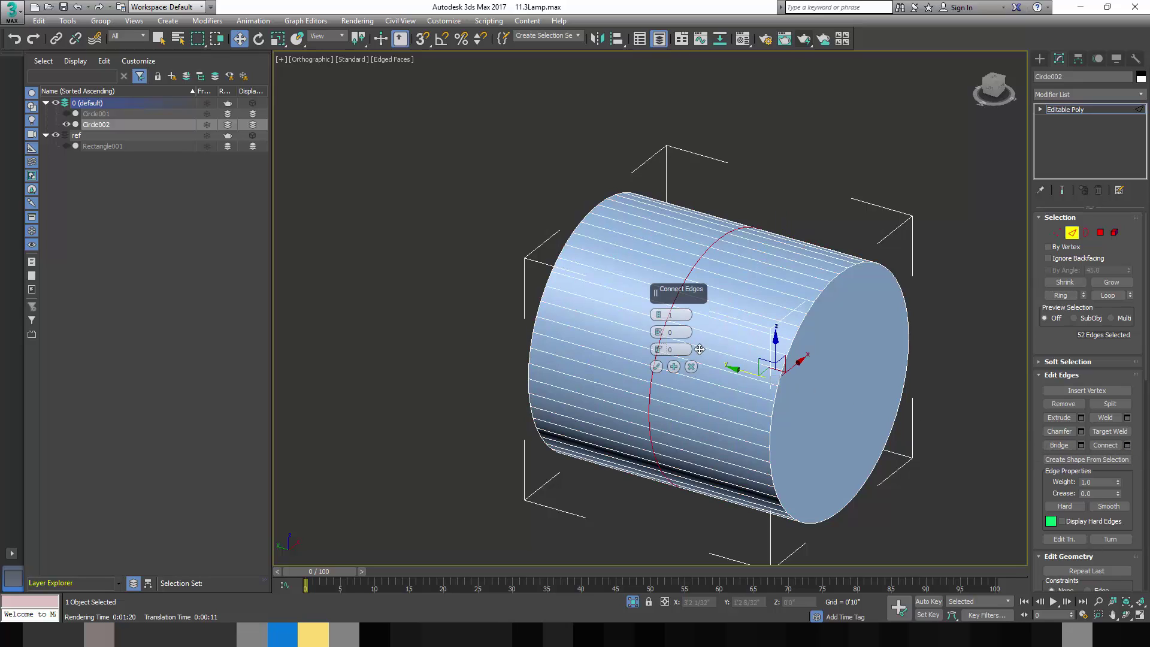
{"action": "left_click", "coordinate": [659, 314]}
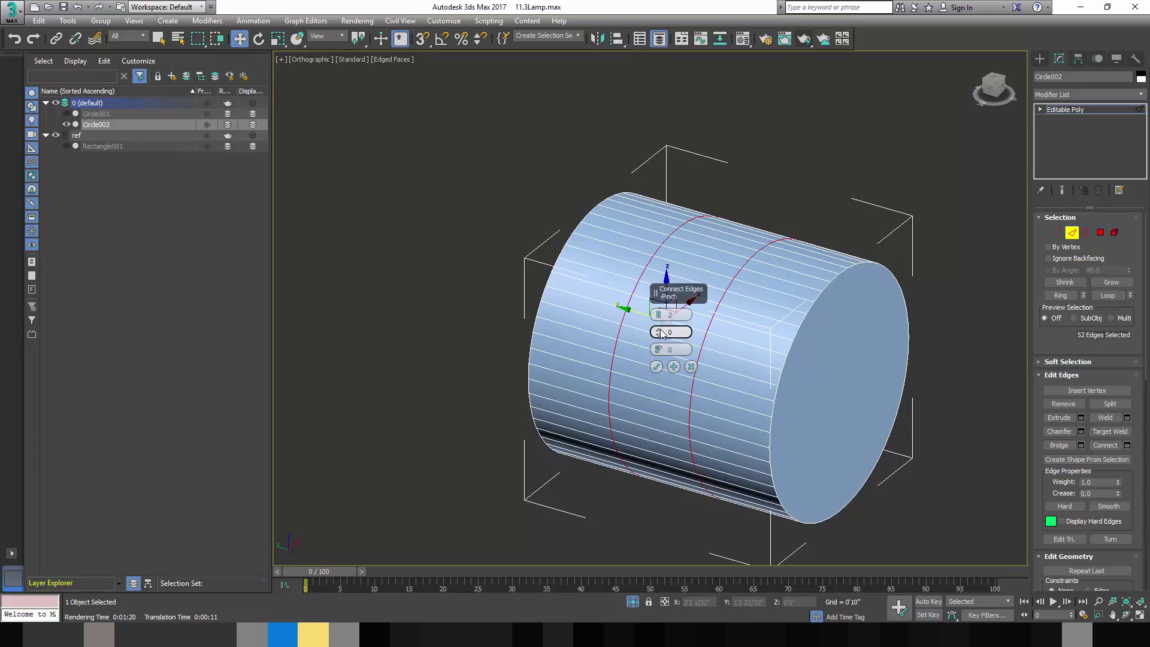
{"action": "left_click_drag", "start_coordinate": [661, 334], "coordinate": [653, 115]}
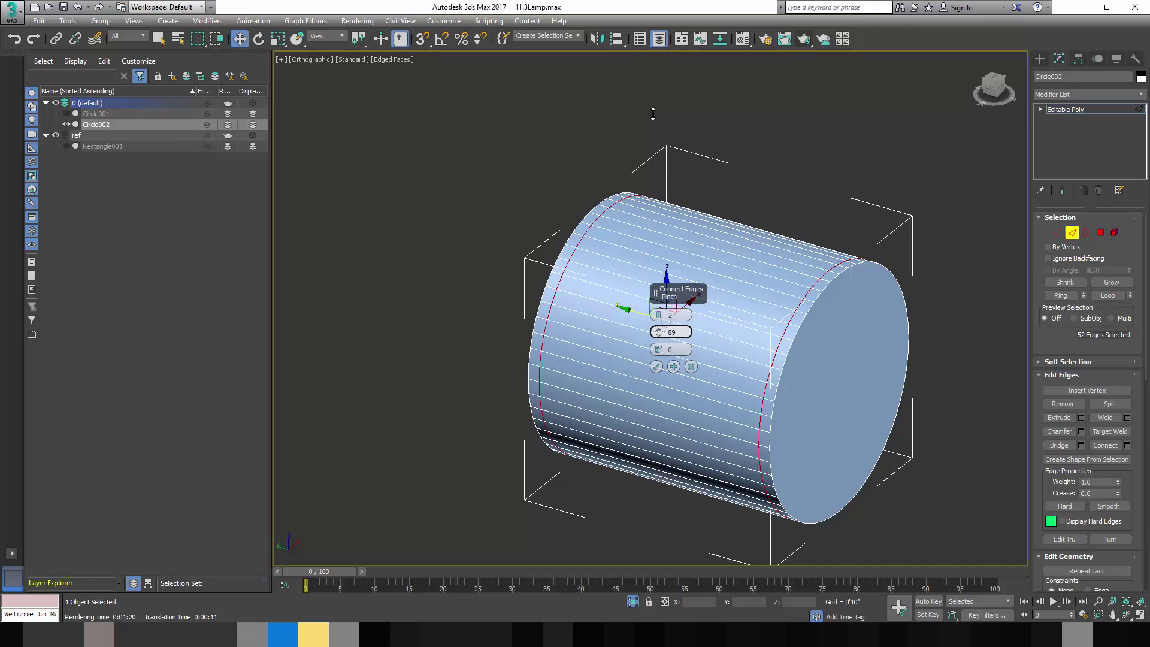
{"action": "left_click", "coordinate": [656, 367]}
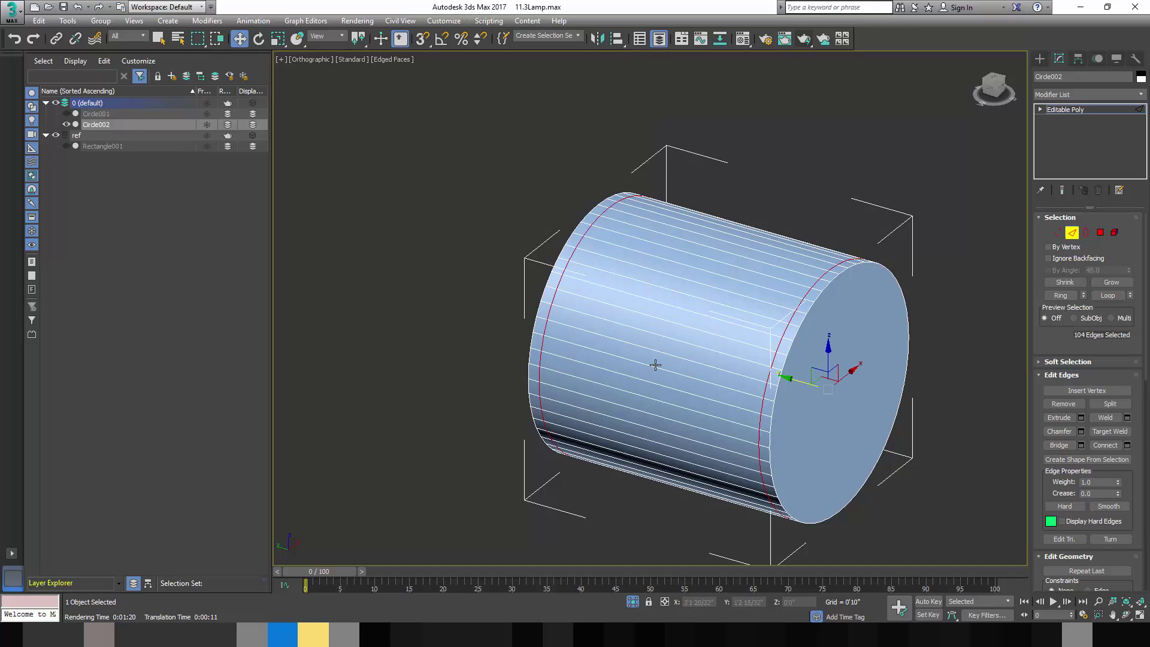
Step: Apply a TurboSmooth modifier to the whole cylinder and inspect its shading with edged faces hidden
{"action": "left_click", "coordinate": [1072, 233]}
{"action": "left_click", "coordinate": [1140, 94]}
{"action": "left_click_drag", "start_coordinate": [1141, 103], "coordinate": [1141, 421]}
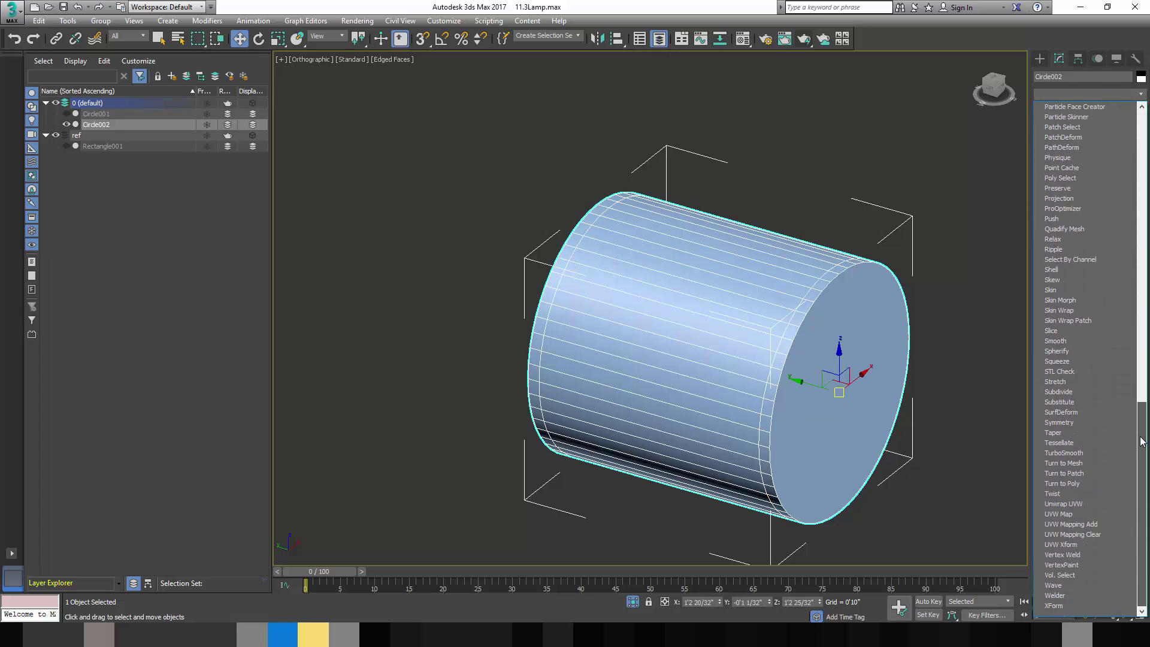
{"action": "left_click", "coordinate": [1082, 454]}
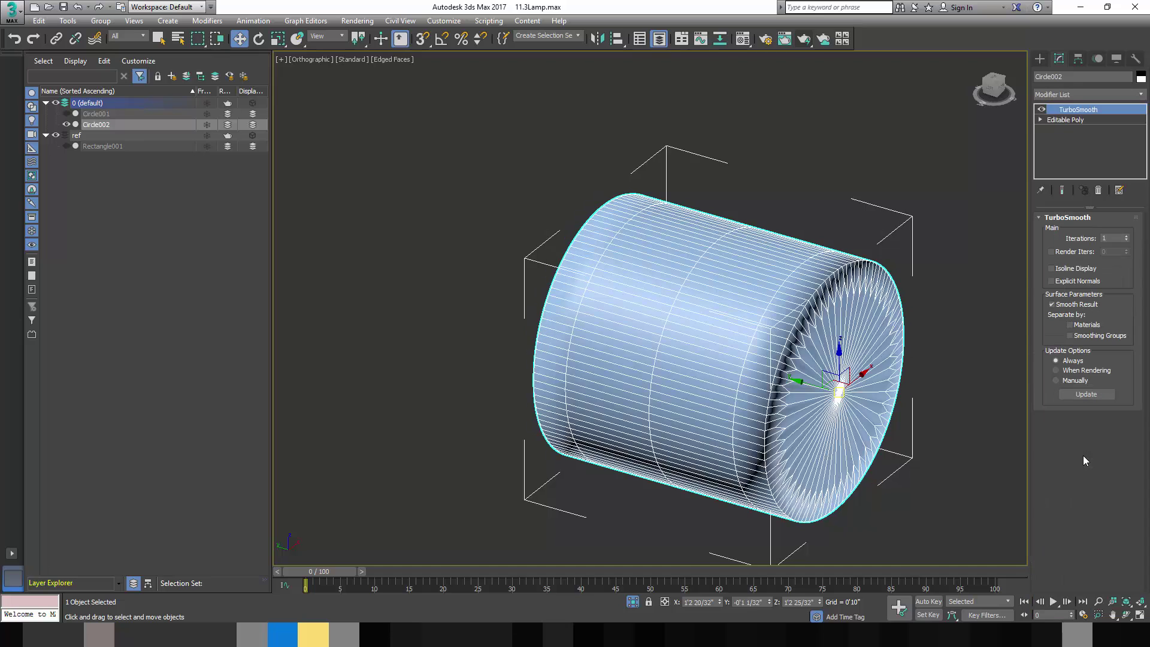
{"action": "key", "text": "F4"}
{"action": "mouse_move", "coordinate": [927, 398]}
{"action": "middle_mouse_down", "text": "alt"}
{"action": "mouse_move", "coordinate": [816, 404]}
{"action": "mouse_move", "coordinate": [825, 402]}
{"action": "middle_mouse_up", "text": "alt"}
Step: Turn off the TurboSmooth effect and show the edged faces of the cylinder again
{"action": "left_click", "coordinate": [1042, 109]}
{"action": "key", "text": "F4"}
{"action": "scroll", "coordinate": [777, 328], "scroll_direction": "up", "scroll_amount": 2}
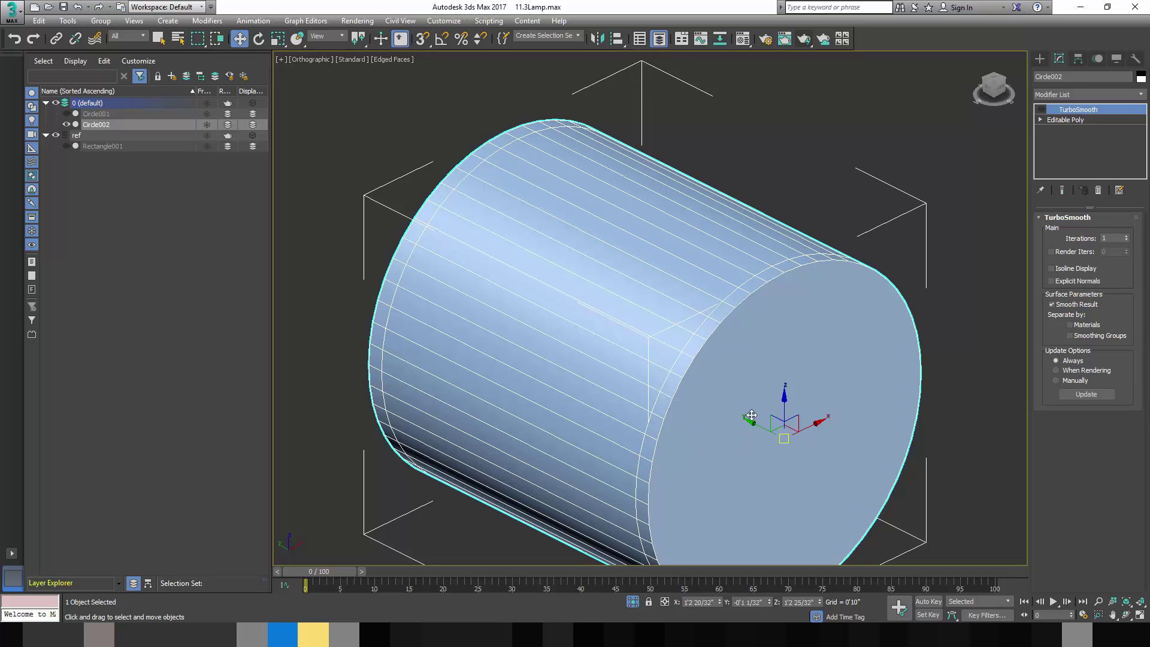
{"action": "middle_click_drag", "start_coordinate": [758, 398], "coordinate": [814, 338]}
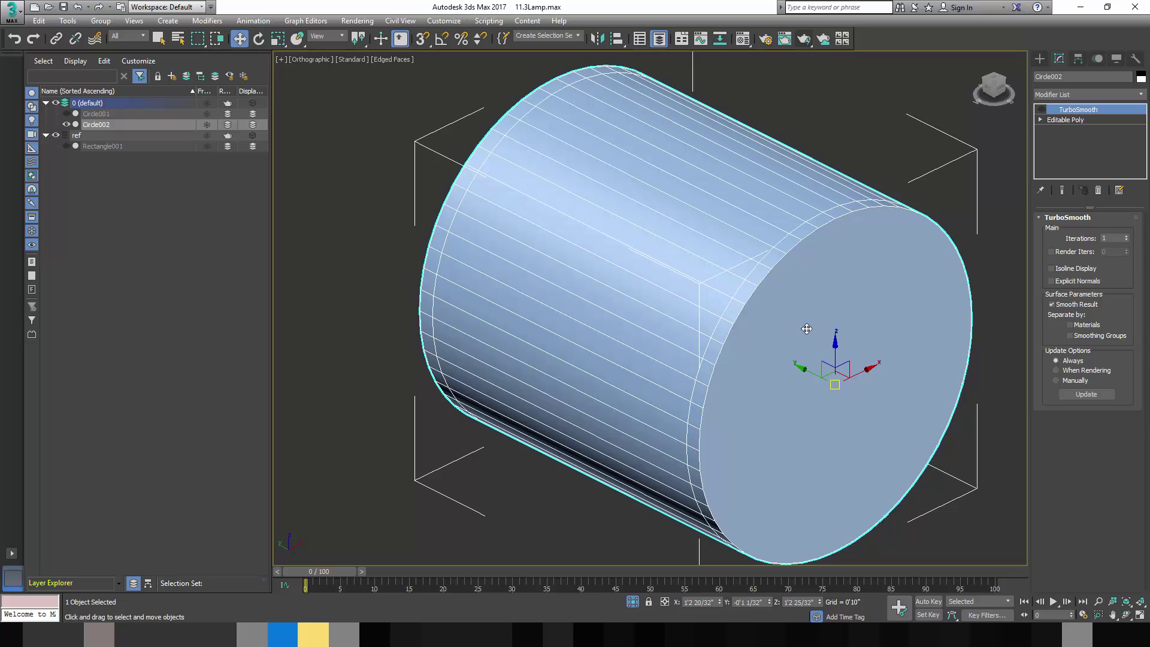
Step: Select both end cap polygons in the Editable Poly and inset them to form a narrow ring inside each rim
{"action": "left_click", "coordinate": [1070, 122]}
{"action": "left_click", "coordinate": [1101, 233]}
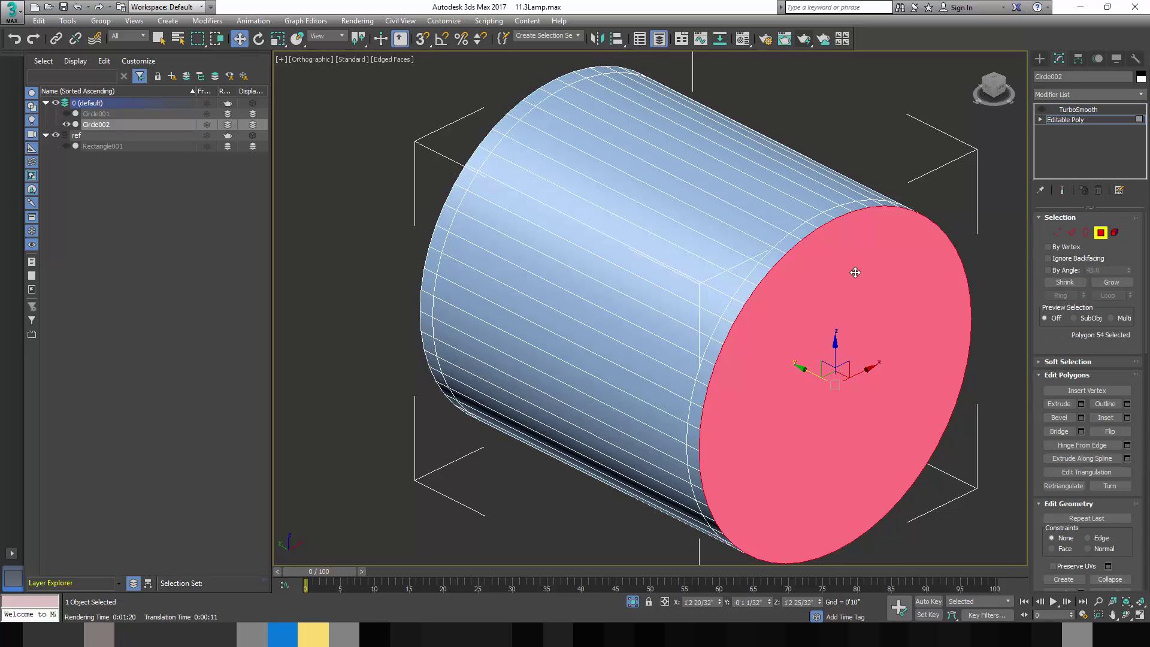
{"action": "scroll", "coordinate": [853, 274], "scroll_direction": "down", "scroll_amount": 5}
{"action": "middle_click_drag", "start_coordinate": [857, 281], "coordinate": [867, 316], "text": "alt"}
{"action": "left_click", "coordinate": [687, 370]}
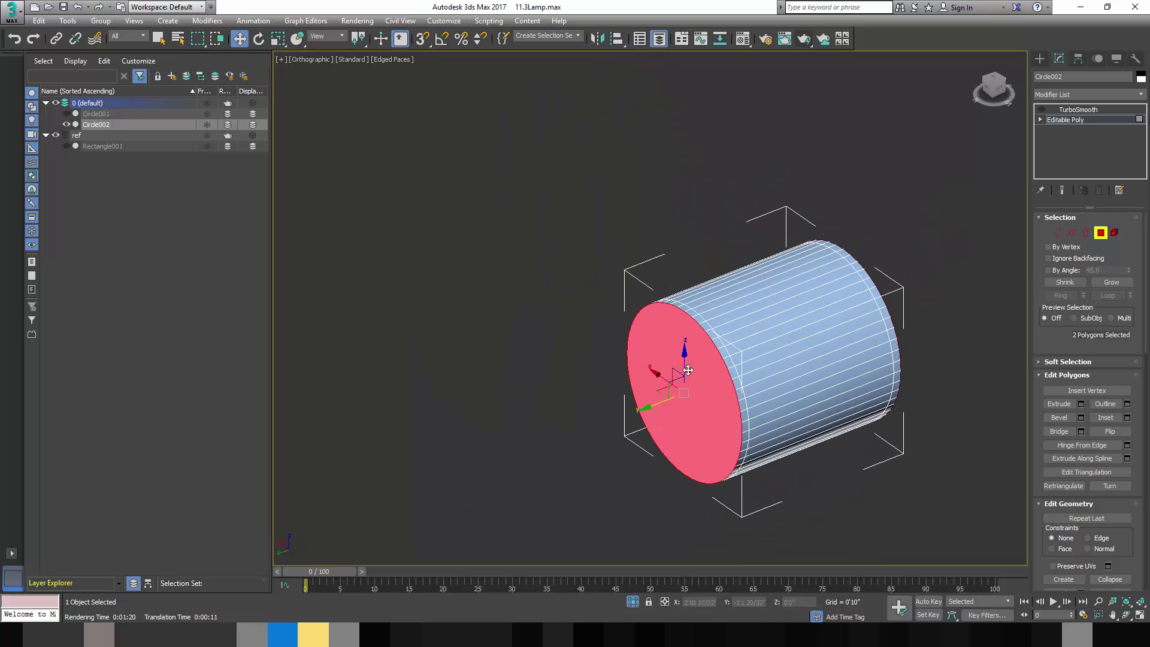
{"action": "left_click", "coordinate": [1111, 418]}
{"action": "middle_click_drag", "start_coordinate": [966, 400], "coordinate": [836, 396], "text": "alt"}
{"action": "scroll", "coordinate": [822, 331], "scroll_direction": "up", "scroll_amount": 5}
{"action": "left_click_drag", "start_coordinate": [823, 331], "coordinate": [819, 337]}
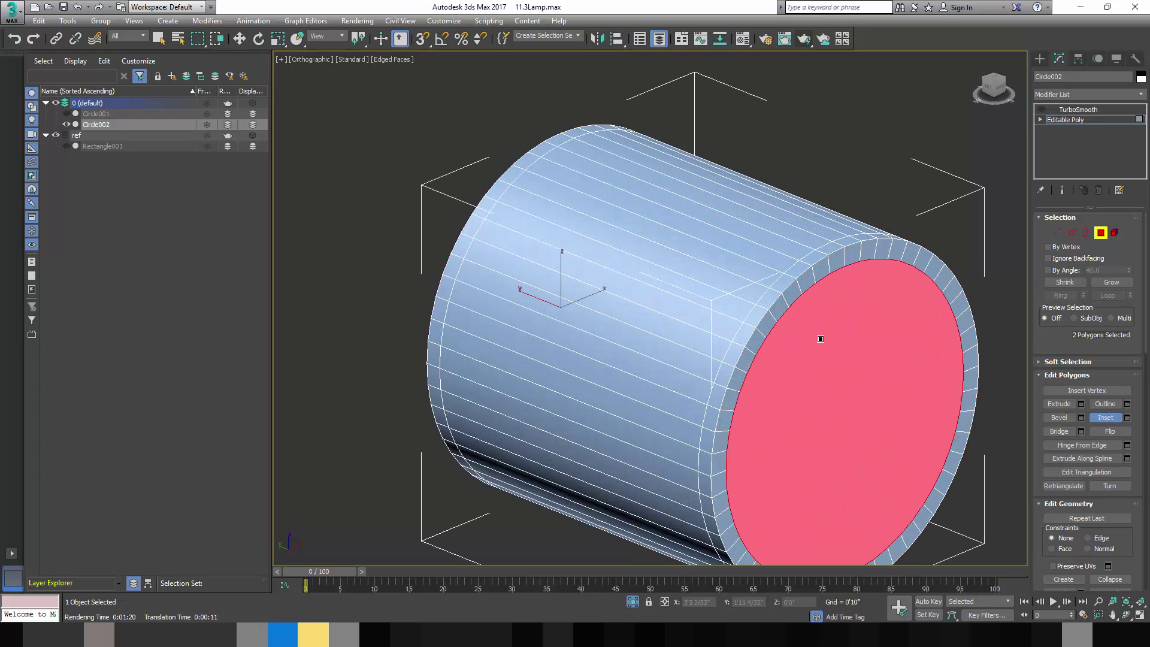
{"action": "left_click", "coordinate": [1101, 232]}
Step: Turn the TurboSmooth effect back on and view the inset cylinder with edged faces hidden
{"action": "scroll", "coordinate": [758, 321], "scroll_direction": "up", "scroll_amount": 2}
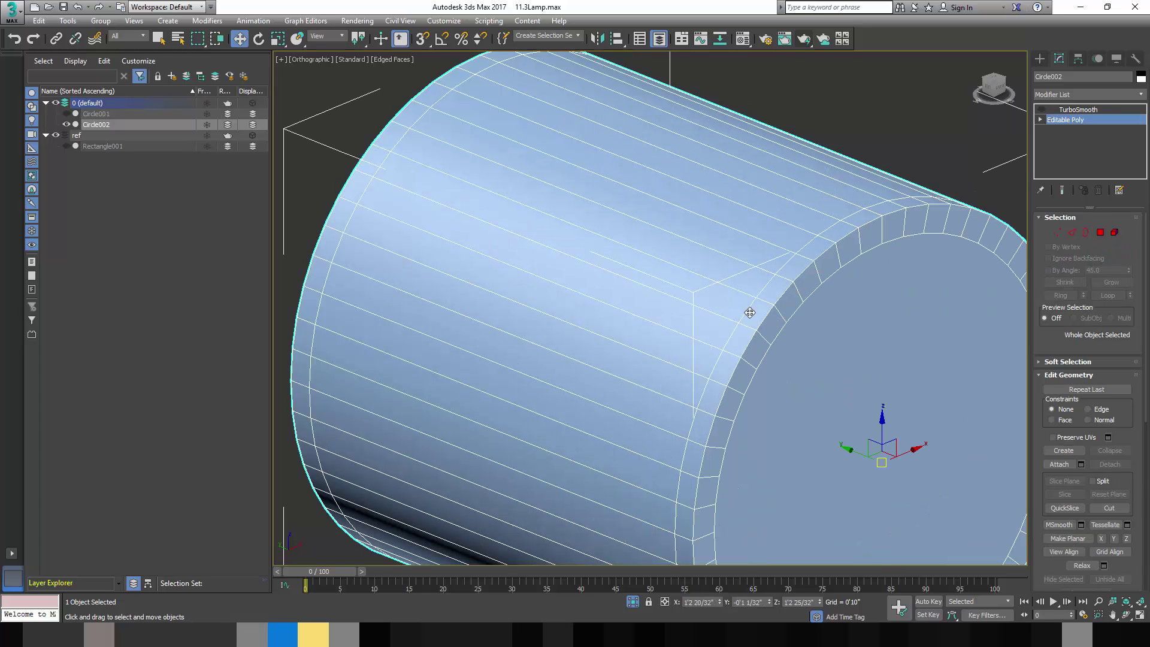
{"action": "left_click", "coordinate": [1072, 109]}
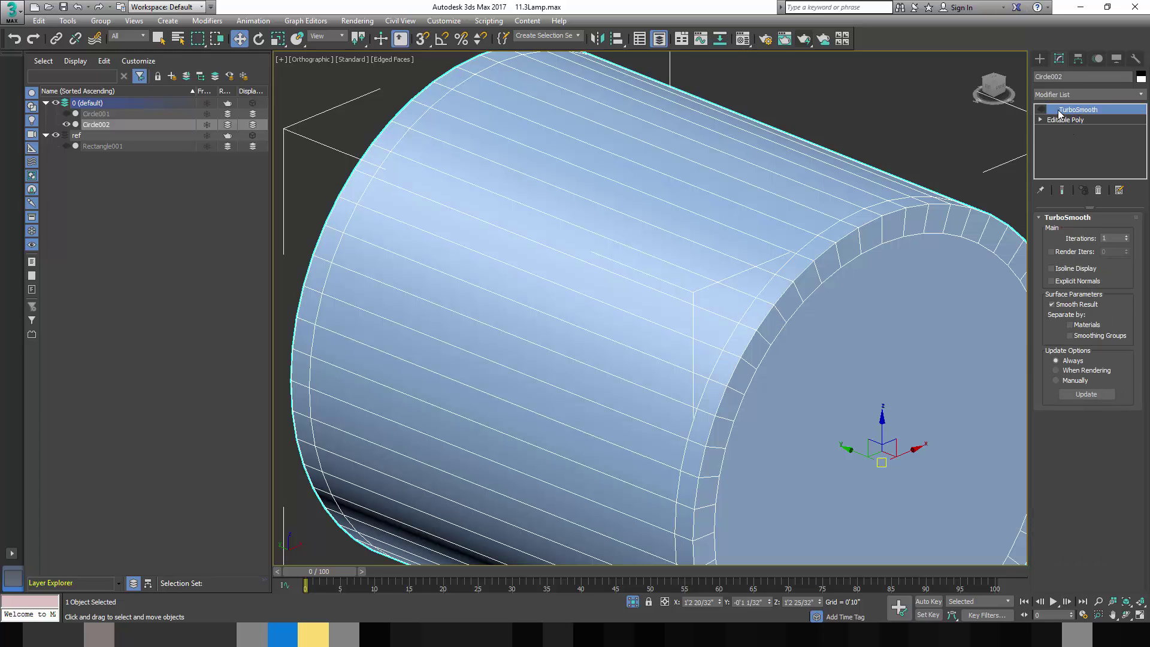
{"action": "left_click", "coordinate": [1042, 110]}
{"action": "middle_click_drag", "start_coordinate": [869, 259], "coordinate": [798, 252]}
{"action": "key", "text": "F4"}
{"action": "scroll", "coordinate": [798, 251], "scroll_direction": "down", "scroll_amount": 2}
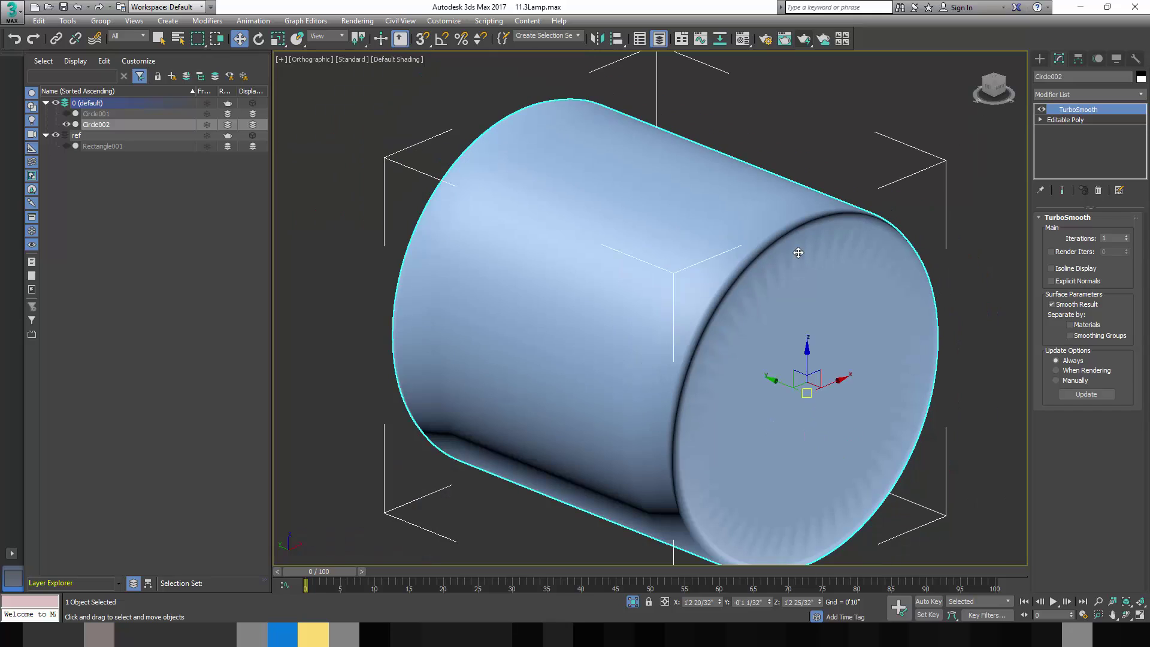
Step: Show edged faces on the smoothed cylinder, examine the mesh around the cap rim, and open the Editable Poly at edge level
{"action": "key", "text": "F4"}
{"action": "scroll", "coordinate": [798, 252], "scroll_direction": "up", "scroll_amount": 2}
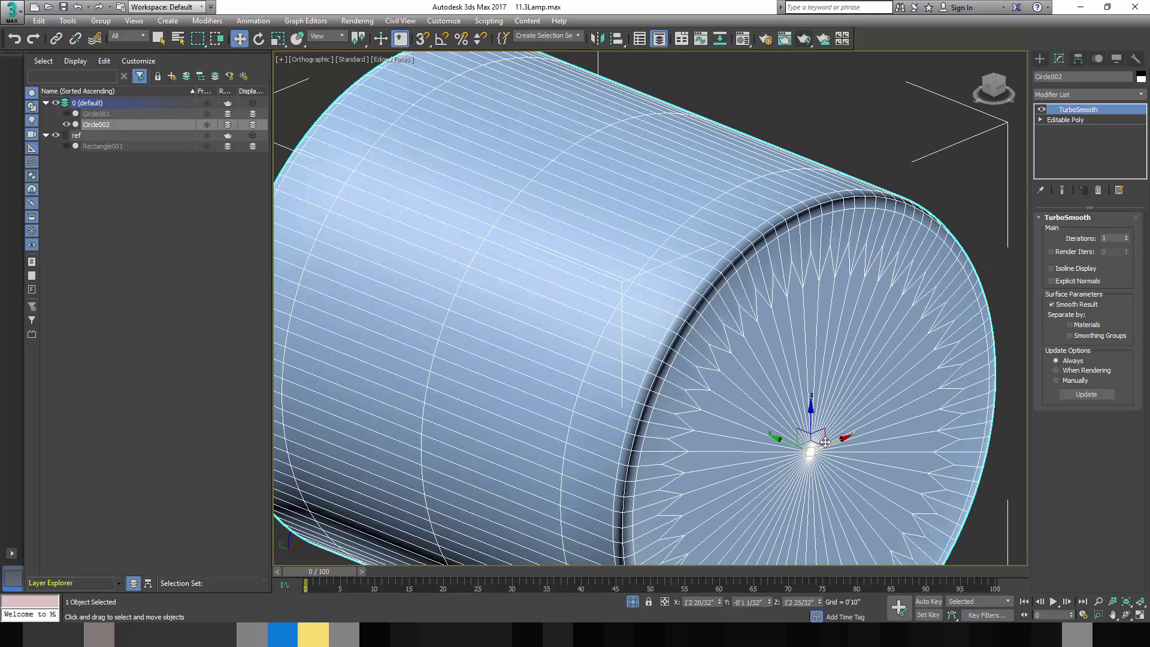
{"action": "scroll", "coordinate": [825, 440], "scroll_direction": "down", "scroll_amount": 2}
{"action": "scroll", "coordinate": [747, 384], "scroll_direction": "up", "scroll_amount": 2}
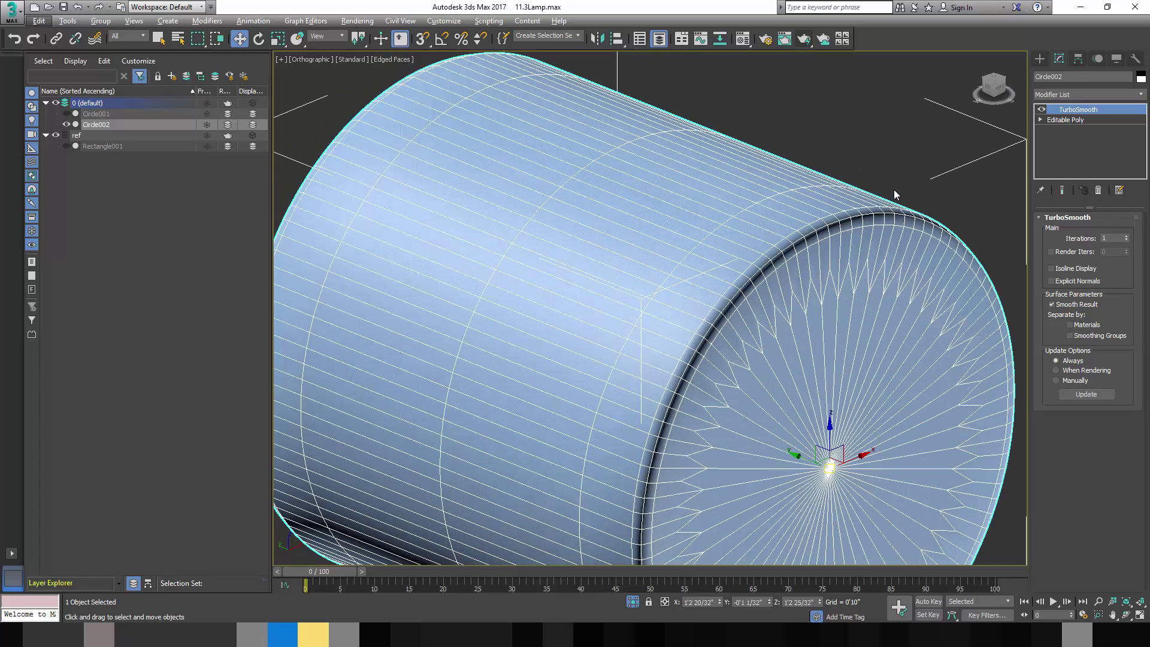
{"action": "left_click", "coordinate": [1040, 120]}
{"action": "left_click", "coordinate": [1060, 140]}
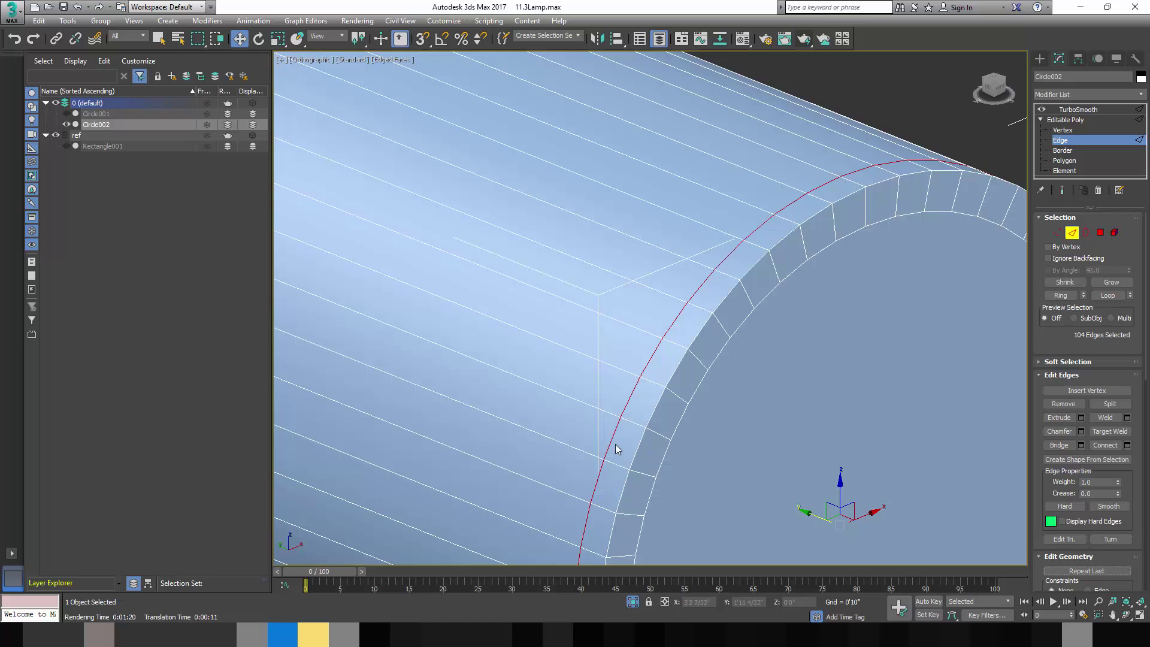
{"action": "scroll", "coordinate": [680, 336], "scroll_direction": "down", "scroll_amount": 3}
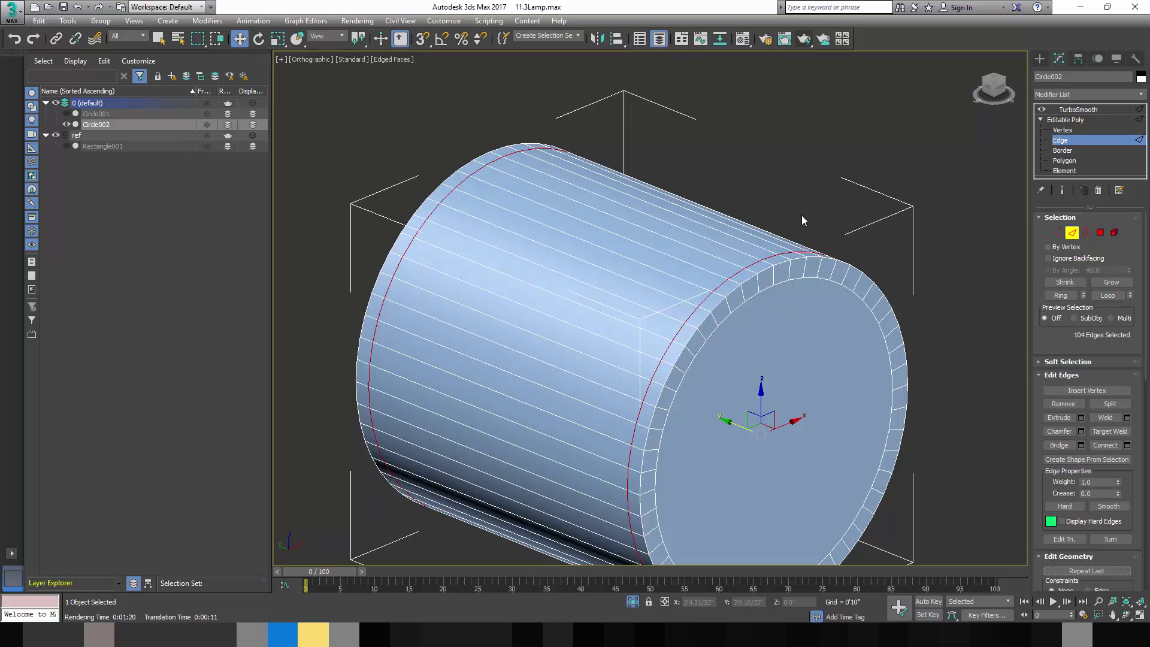
Step: Try loop selection on the supporting edge near the front rim and ring selection on a lengthwise edge
{"action": "left_click", "coordinate": [751, 264]}
{"action": "scroll", "coordinate": [752, 264], "scroll_direction": "up", "scroll_amount": 3}
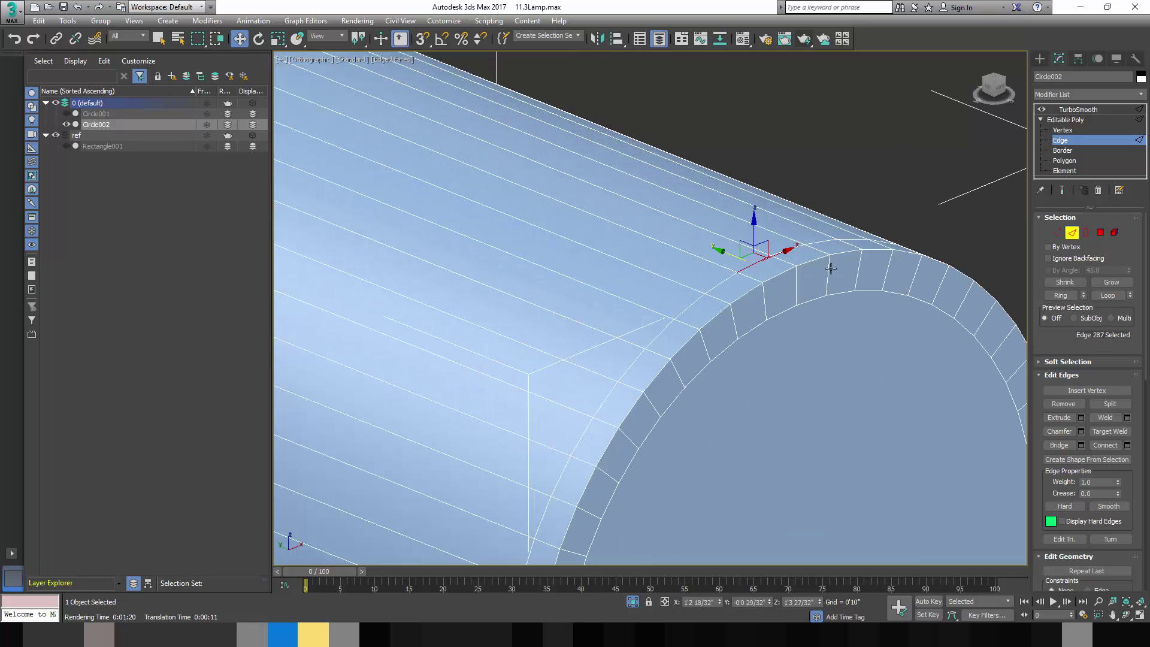
{"action": "left_click", "coordinate": [1107, 296]}
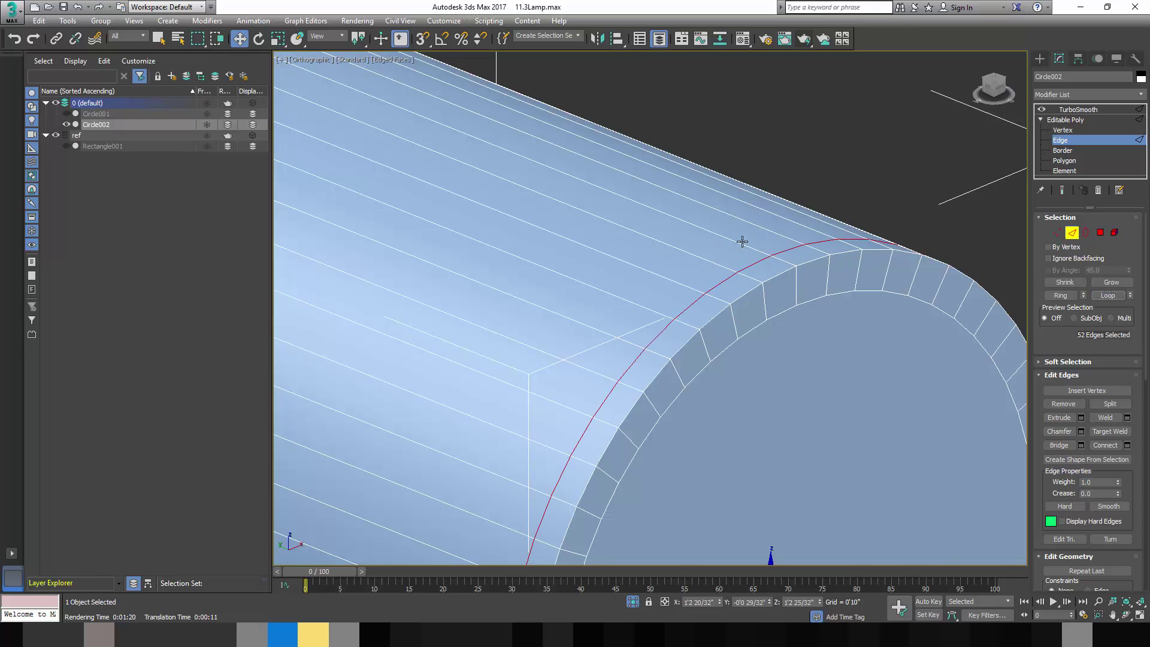
{"action": "left_click", "coordinate": [699, 282]}
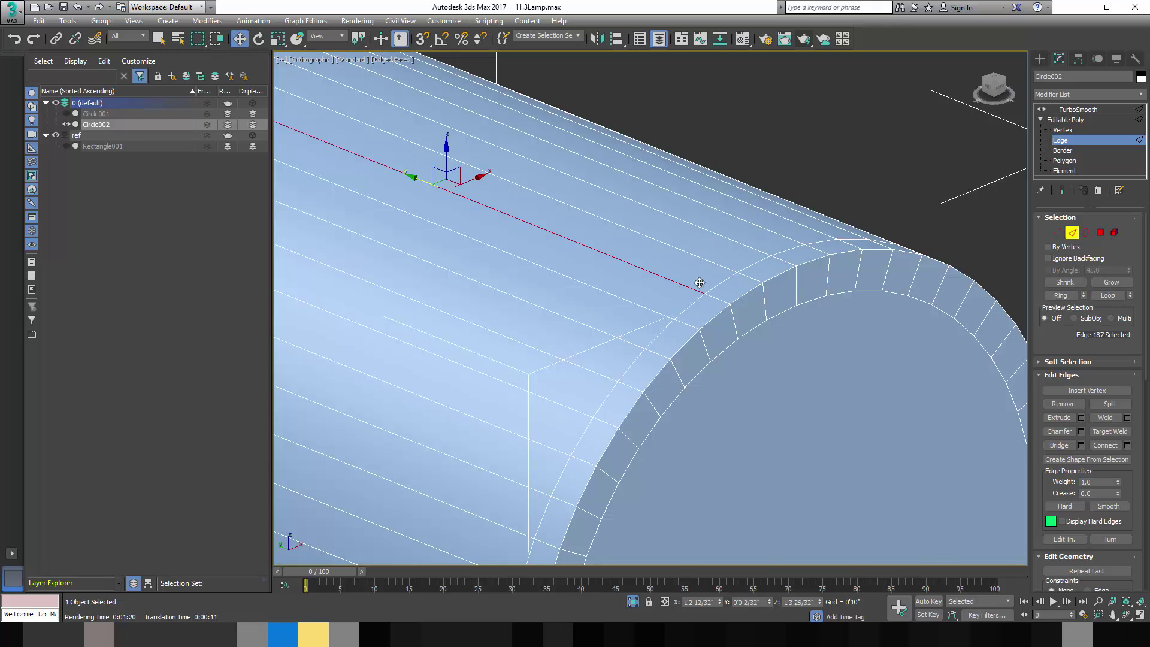
{"action": "left_click", "coordinate": [1069, 296]}
Step: Select the supporting edge loop near the front rim and move it along the cylinder's axis to about mid-length
{"action": "left_click", "coordinate": [726, 276]}
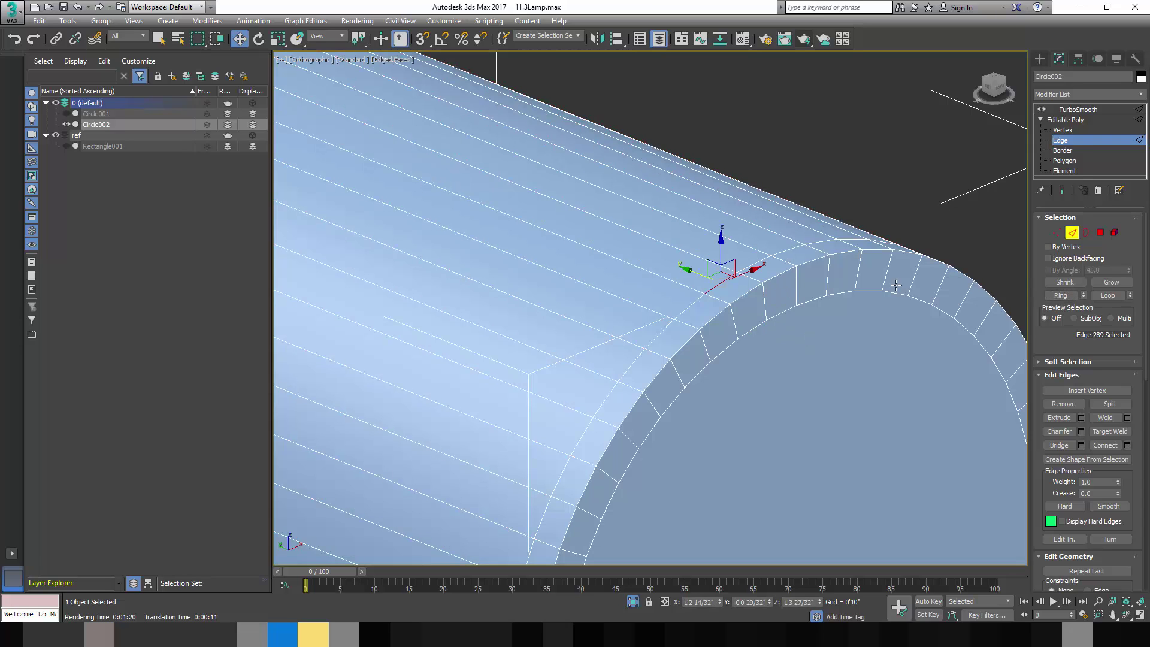
{"action": "left_click", "coordinate": [1108, 296]}
{"action": "scroll", "coordinate": [693, 290], "scroll_direction": "down", "scroll_amount": 5}
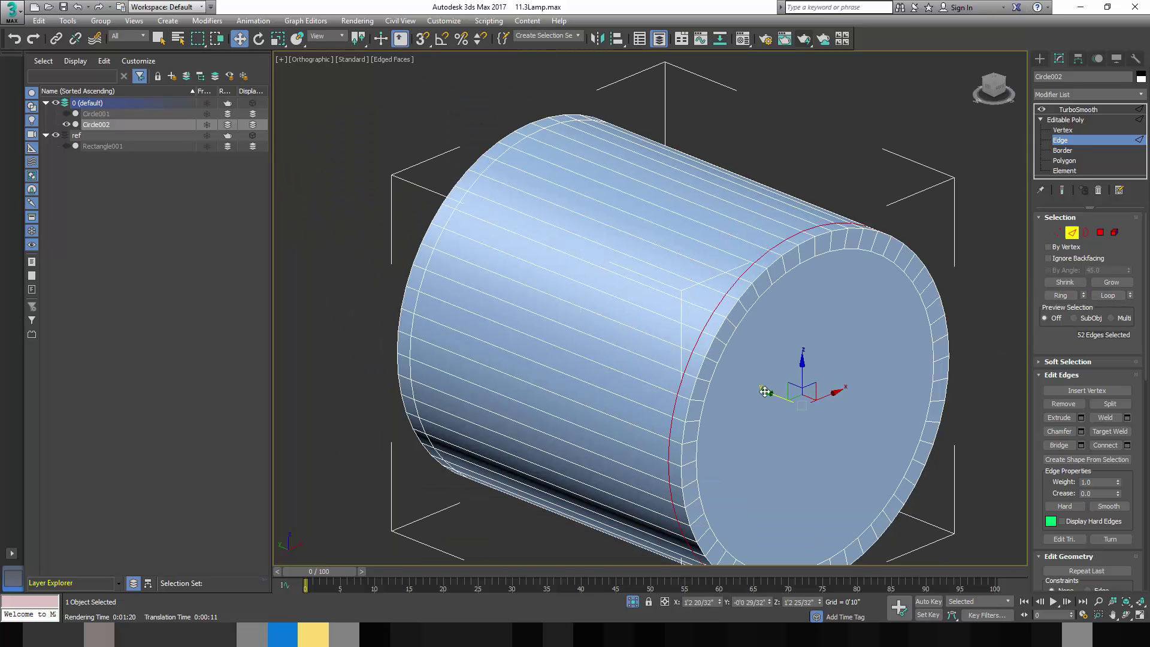
{"action": "left_click_drag", "start_coordinate": [765, 391], "coordinate": [665, 360]}
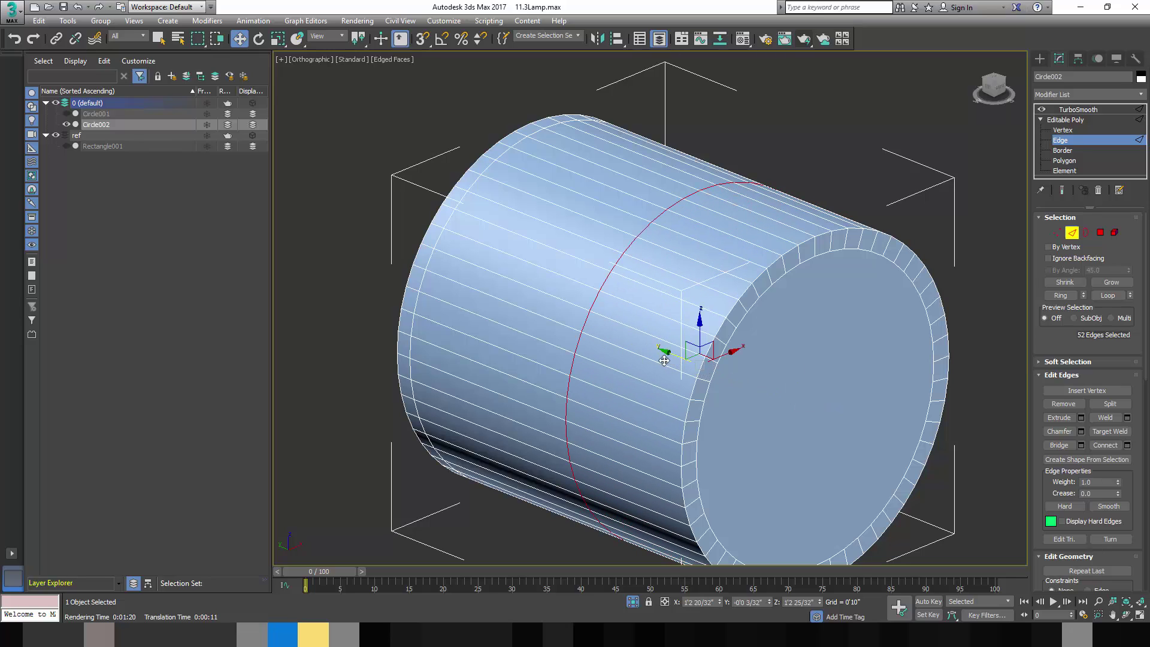
Step: Leave edge editing and view the TurboSmooth result with edged faces hidden
{"action": "left_click", "coordinate": [1073, 235]}
{"action": "left_click", "coordinate": [1073, 110]}
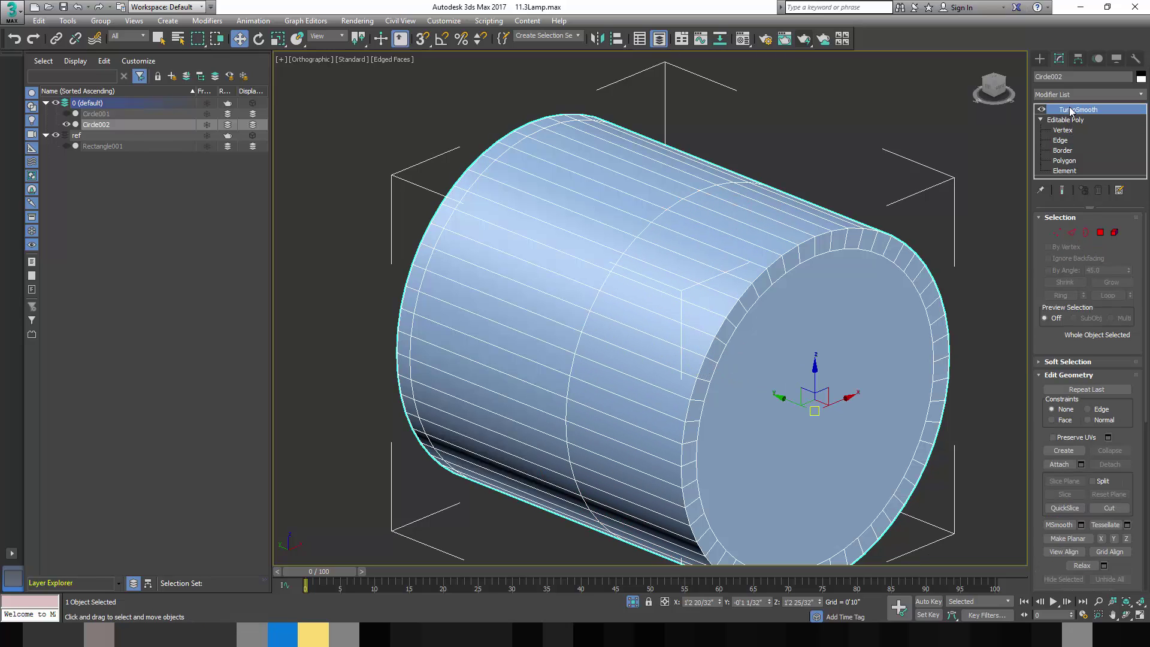
{"action": "key", "text": "F4"}
{"action": "scroll", "coordinate": [836, 268], "scroll_direction": "down", "scroll_amount": 3}
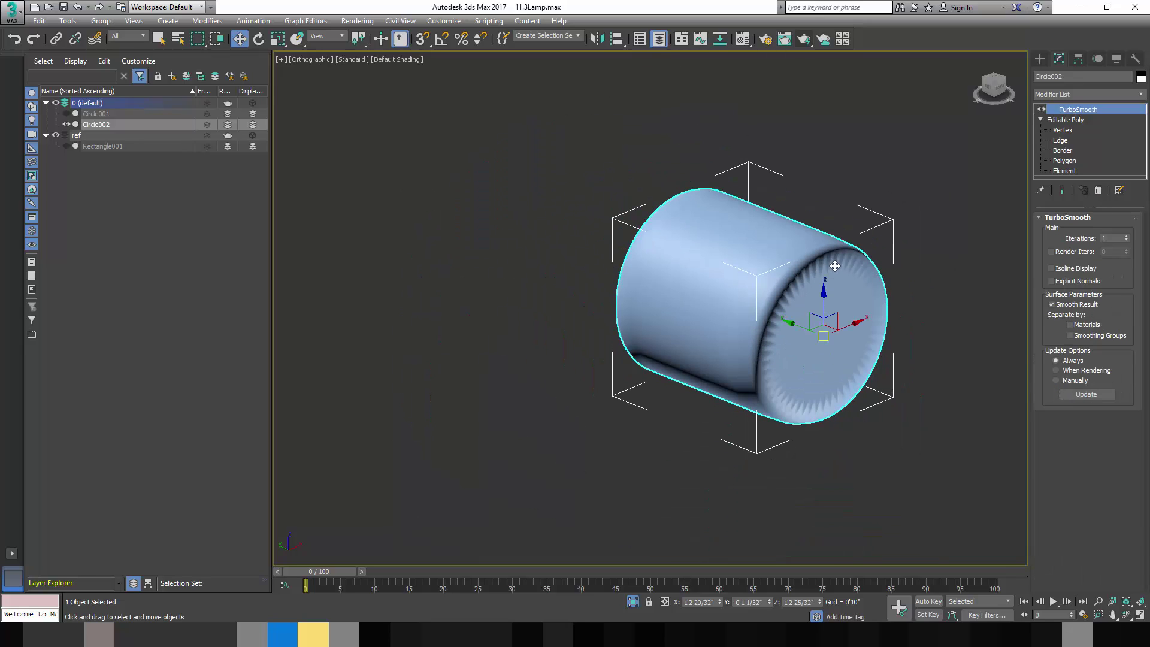
Step: Compare the smoothed rims in the Left view, then inspect the moved edge loop at edge level
{"action": "key", "text": "r"}
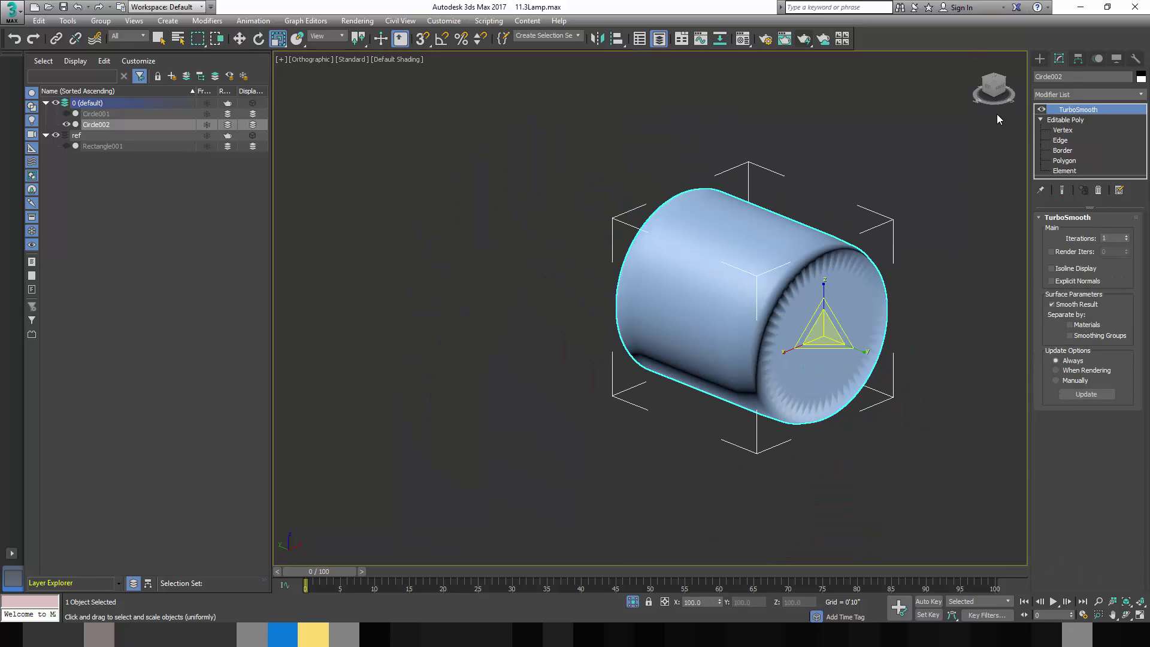
{"action": "left_click", "coordinate": [1001, 87]}
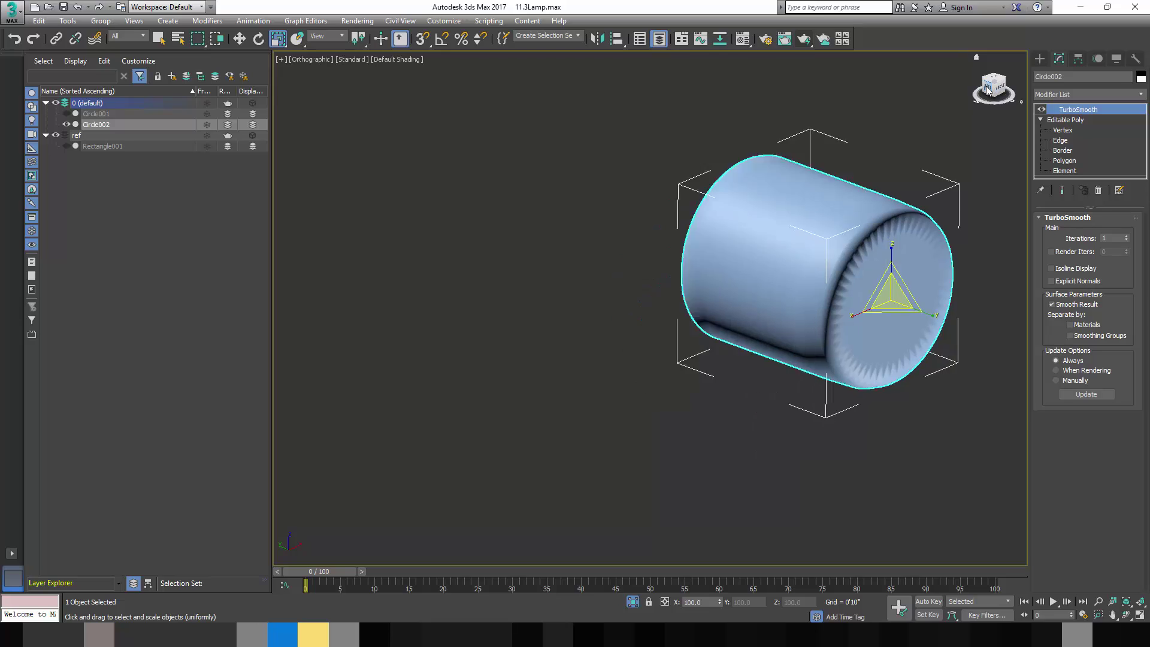
{"action": "key", "text": "e"}
{"action": "key", "text": "z"}
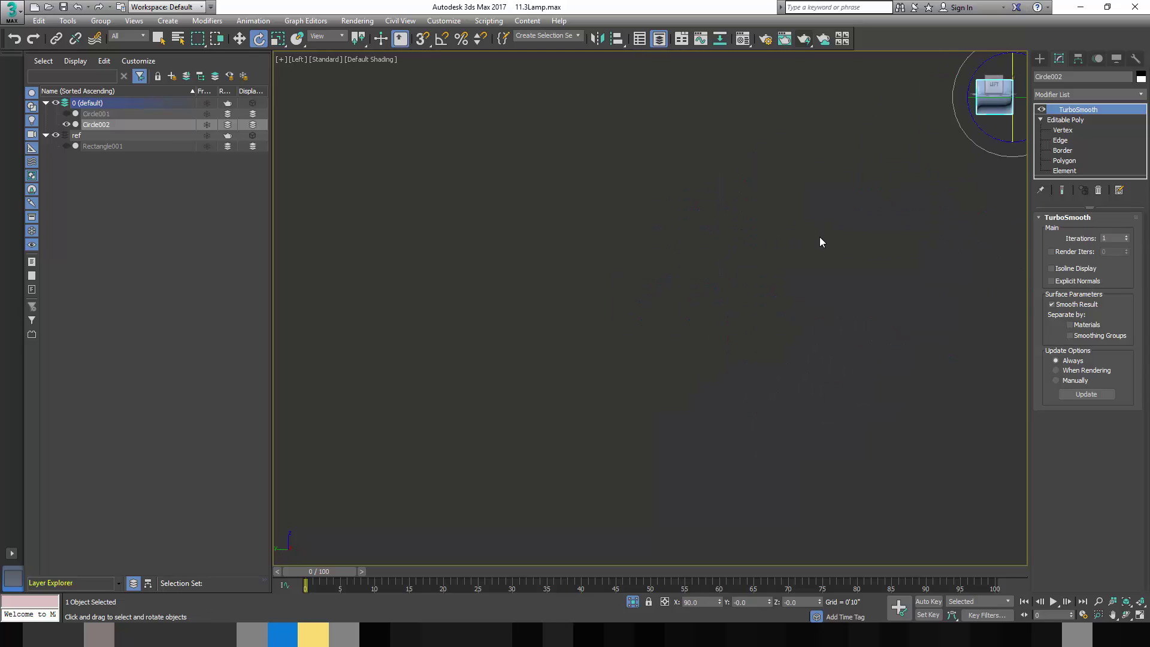
{"action": "scroll", "coordinate": [817, 243], "scroll_direction": "up", "scroll_amount": 2}
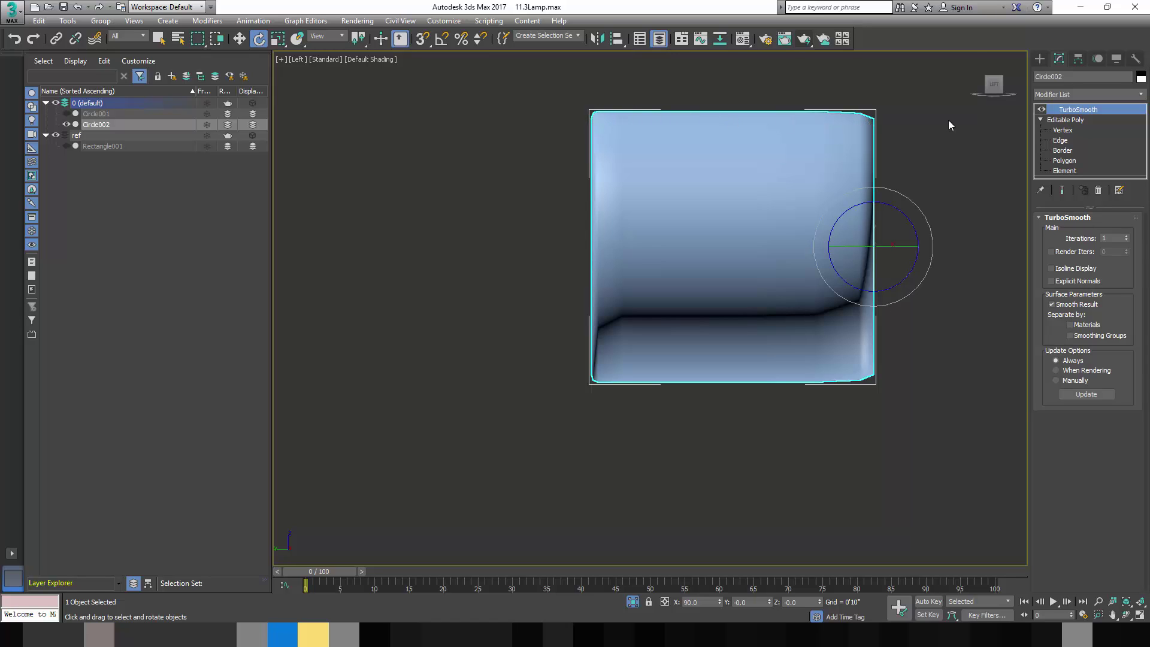
{"action": "left_click", "coordinate": [1065, 143]}
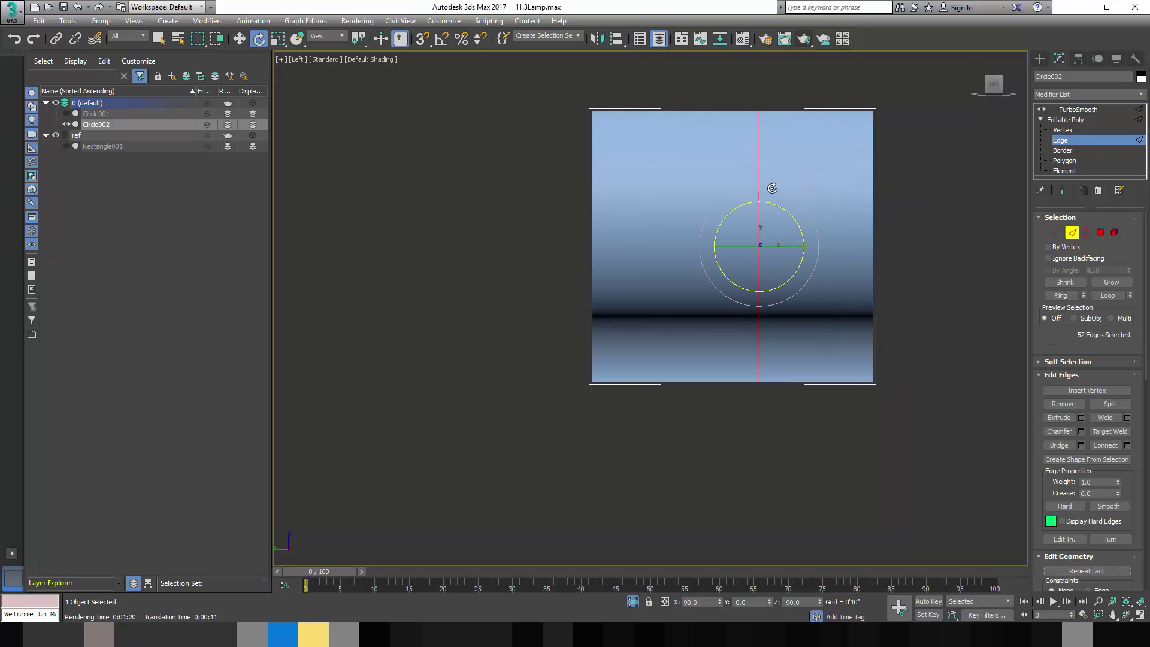
{"action": "middle_click_drag", "start_coordinate": [811, 207], "coordinate": [777, 219], "text": "alt"}
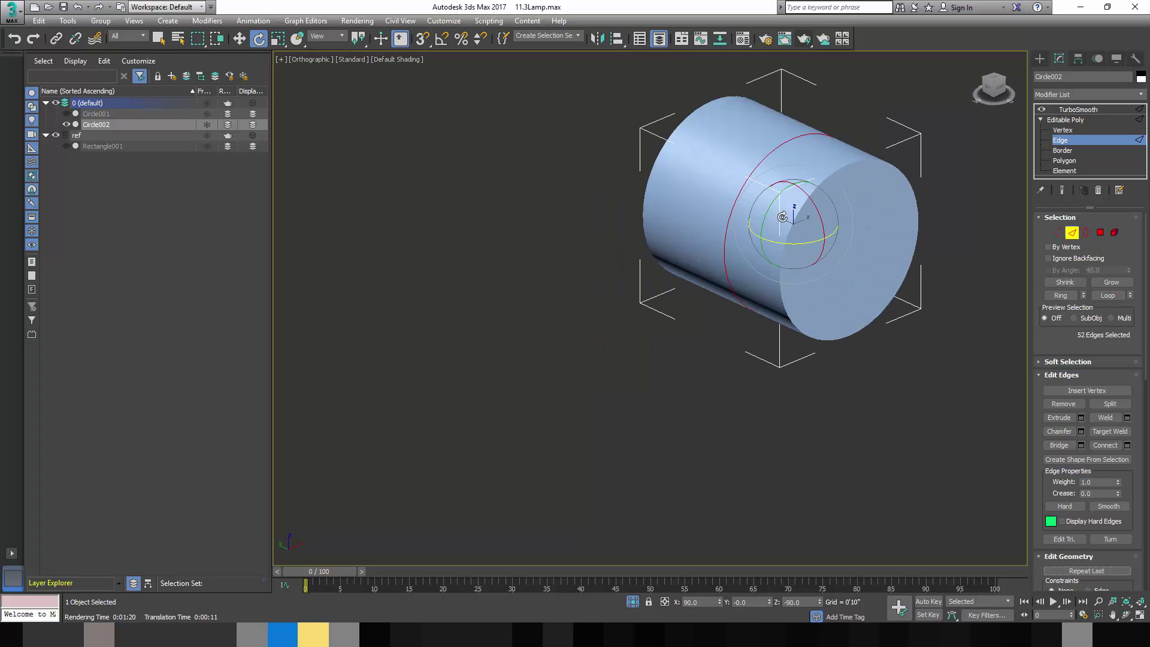
Step: Undo the edge loop move, clear the edge selection, and show the edged faces
{"action": "key", "text": "ctrl+z"}
{"action": "left_click", "coordinate": [939, 191]}
{"action": "scroll", "coordinate": [911, 210], "scroll_direction": "up", "scroll_amount": 2}
{"action": "key", "text": "F3"}
{"action": "key", "text": "F3"}
{"action": "key", "text": "F4"}
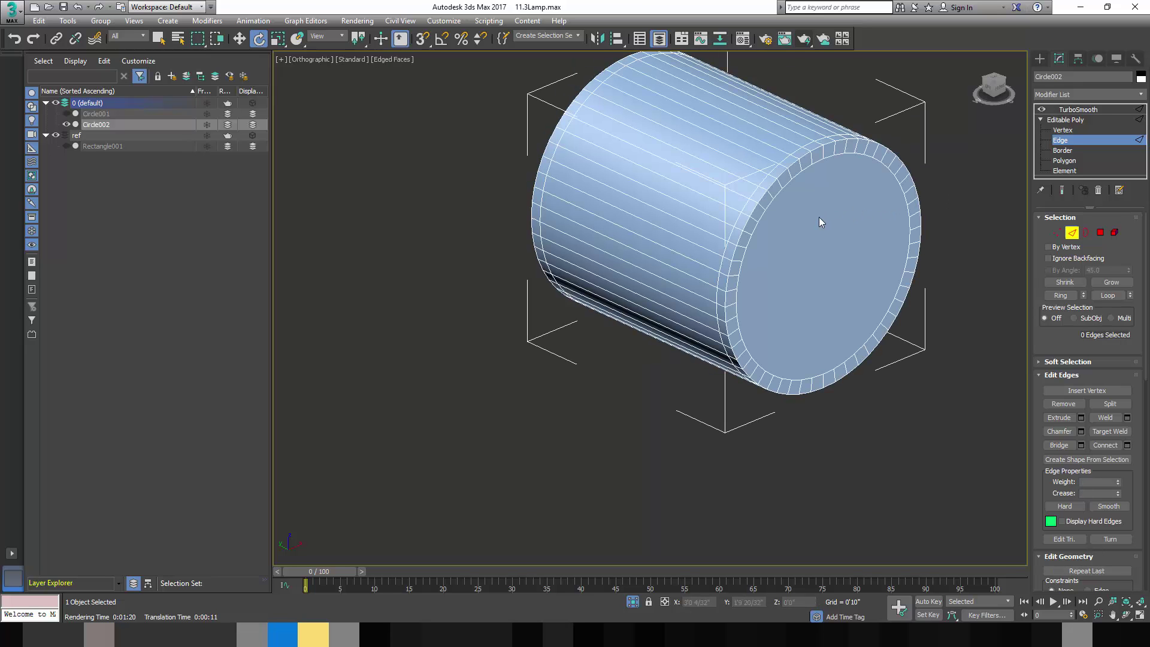
Step: Select both inset end cap polygons of the Editable Poly at polygon level
{"action": "middle_click_drag", "start_coordinate": [818, 217], "coordinate": [728, 222], "text": "alt"}
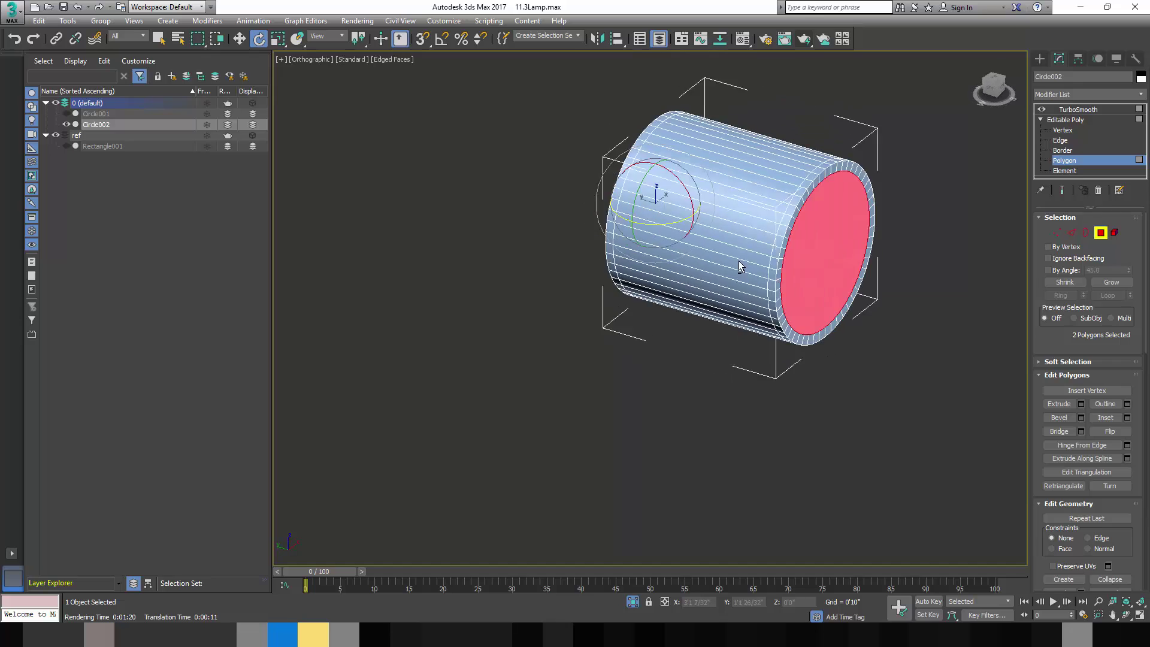
{"action": "middle_click_drag", "start_coordinate": [738, 260], "coordinate": [749, 260], "text": "alt"}
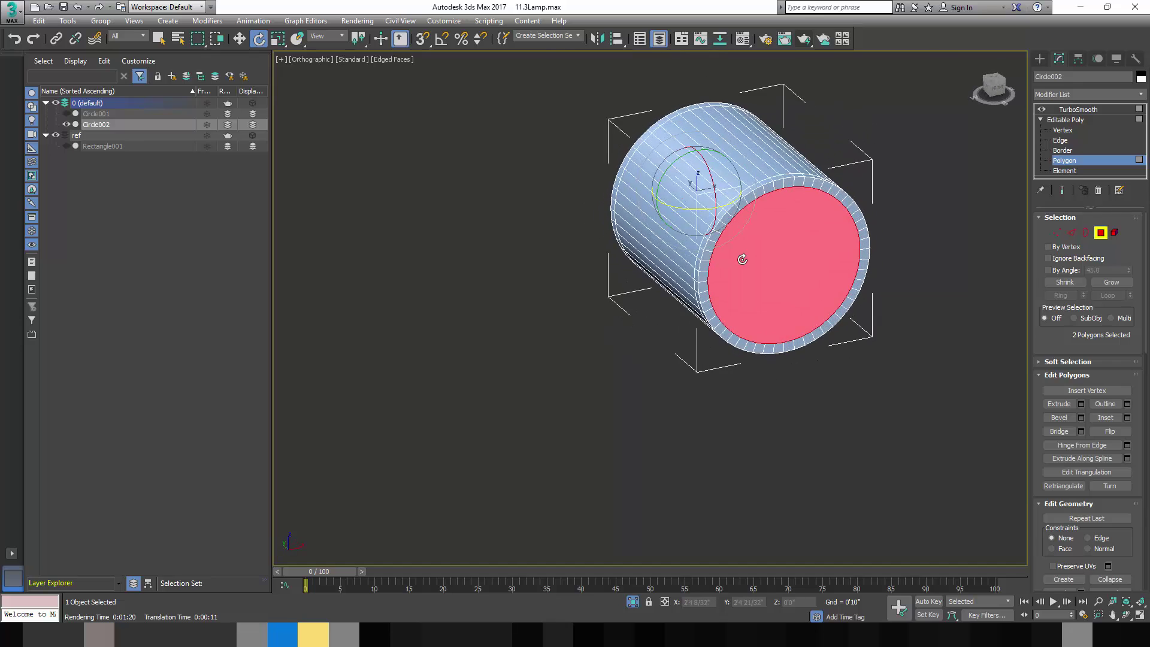
{"action": "scroll", "coordinate": [782, 268], "scroll_direction": "up", "scroll_amount": 4}
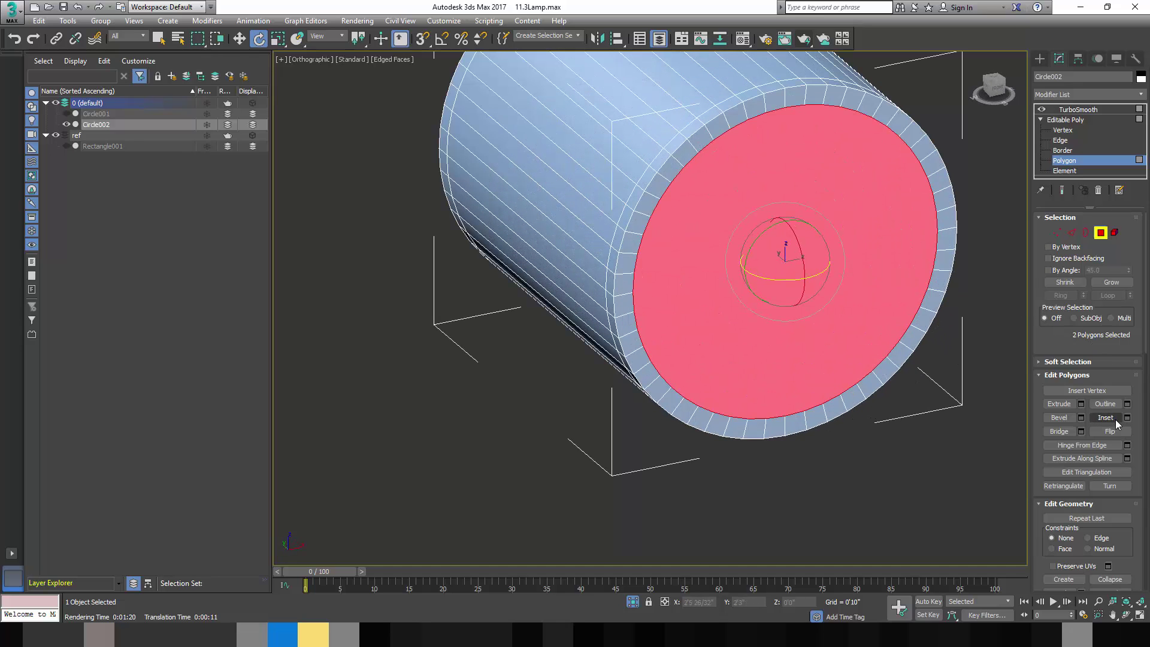
Step: Try to extrude the two selected end cap polygons, and undo the extrusion
{"action": "left_click", "coordinate": [1064, 404]}
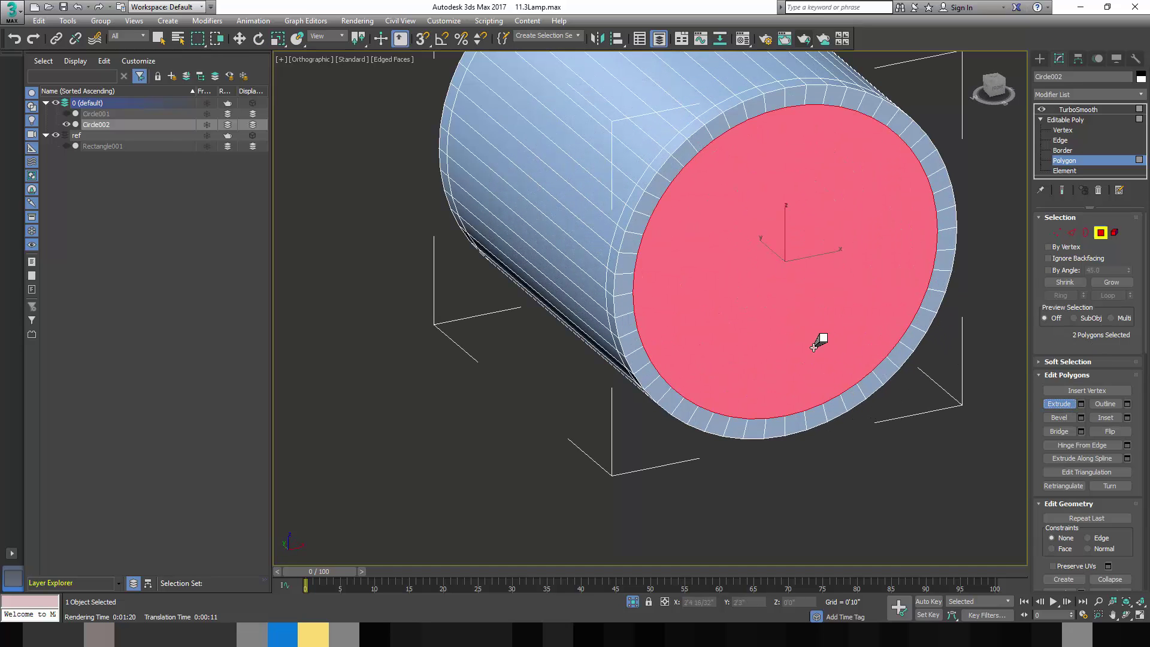
{"action": "left_click_drag", "start_coordinate": [821, 336], "coordinate": [744, 296]}
{"action": "mouse_move", "coordinate": [744, 295]}
{"action": "middle_mouse_down", "text": "alt"}
{"action": "mouse_move", "coordinate": [842, 297]}
{"action": "mouse_move", "coordinate": [731, 300]}
{"action": "mouse_move", "coordinate": [742, 300]}
{"action": "middle_mouse_up", "text": "alt"}
{"action": "key", "text": "ctrl+z"}
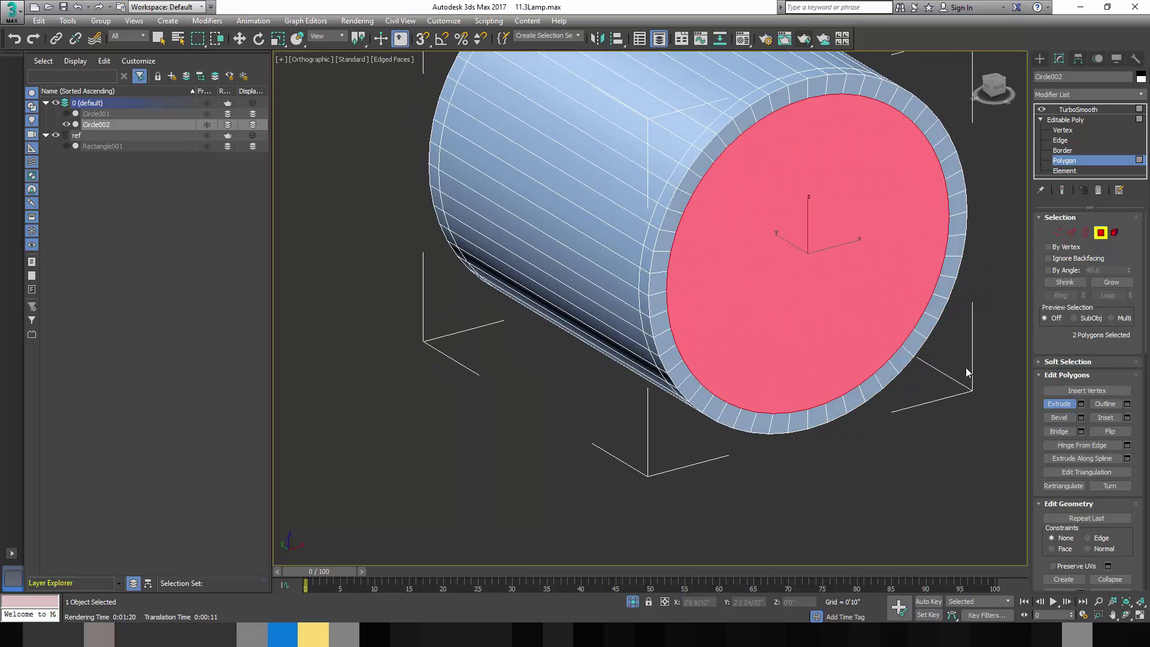
Step: Bevel both end cap polygons outward into a tapered step, and inset them to form a ring on its face
{"action": "left_click", "coordinate": [1058, 418]}
{"action": "left_click_drag", "start_coordinate": [789, 336], "coordinate": [786, 288]}
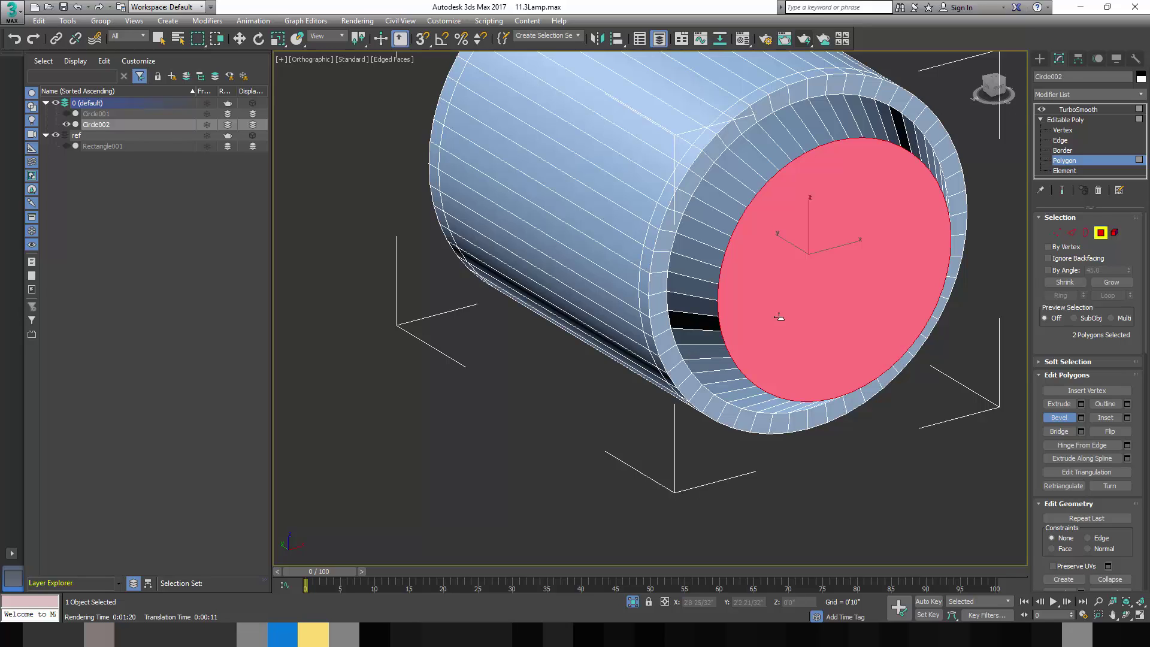
{"action": "left_click", "coordinate": [779, 316]}
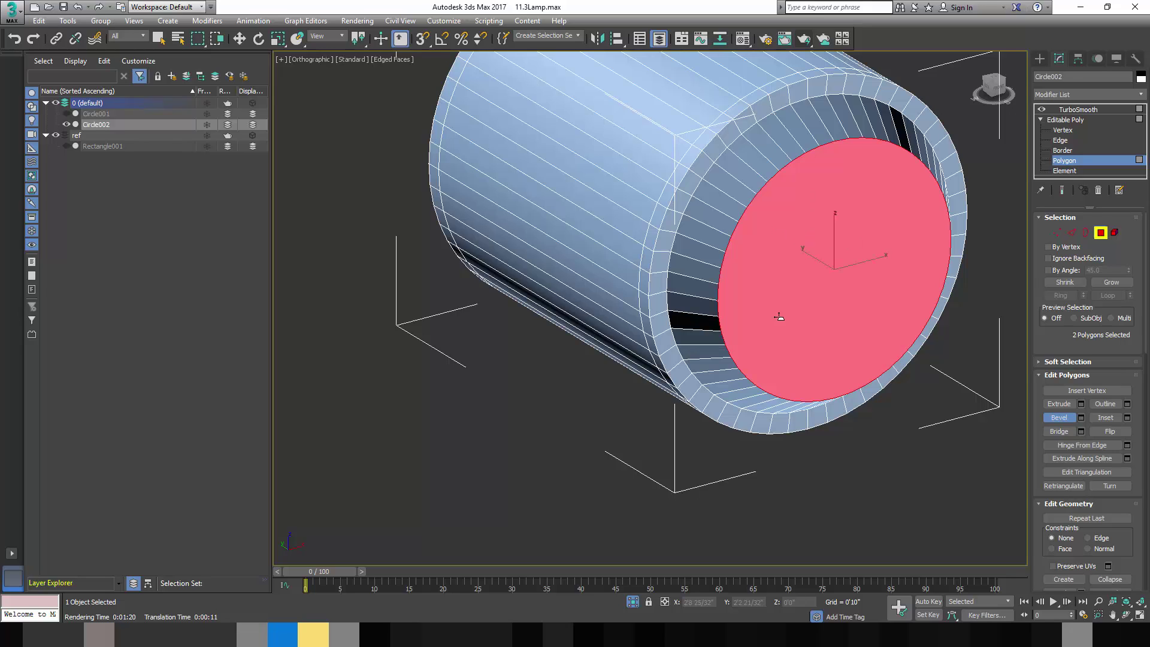
{"action": "left_click", "coordinate": [1096, 415]}
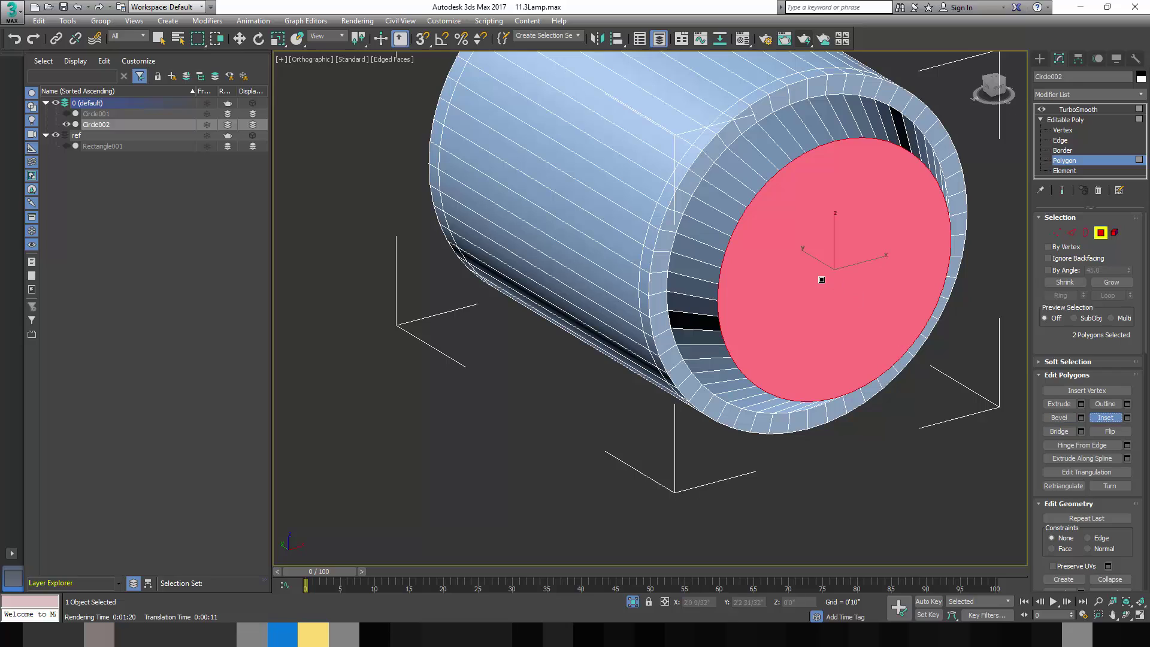
{"action": "left_click_drag", "start_coordinate": [819, 276], "coordinate": [820, 306]}
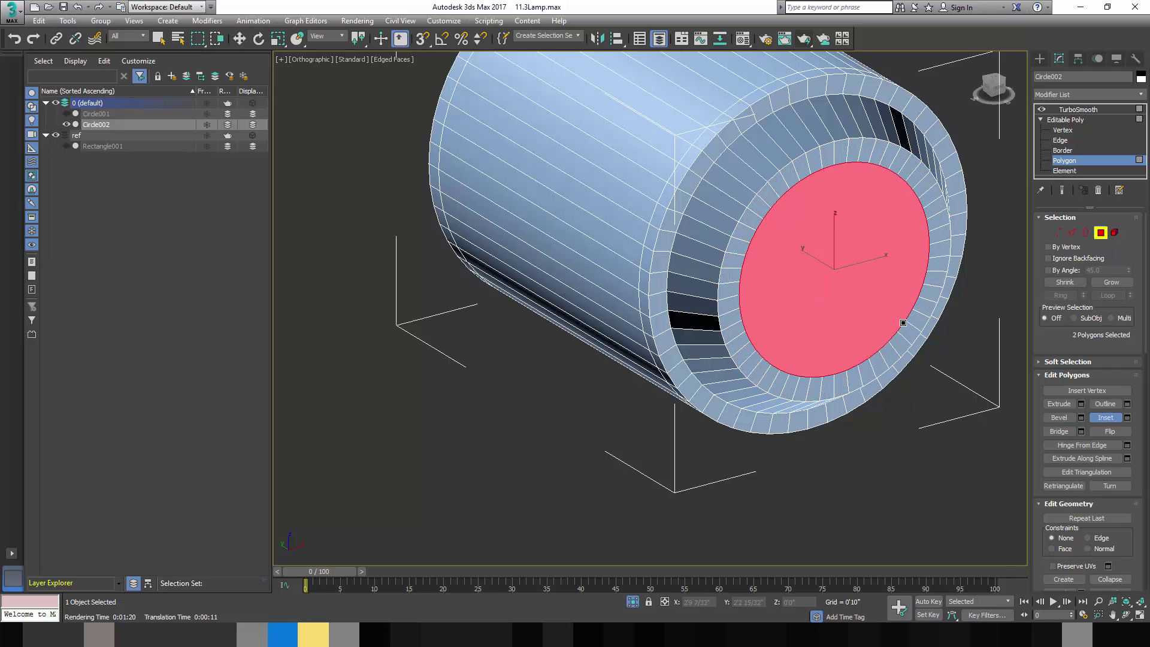
Step: Bevel both end cap polygons inward to form a tapered recess inside the new ring
{"action": "left_click", "coordinate": [1059, 418]}
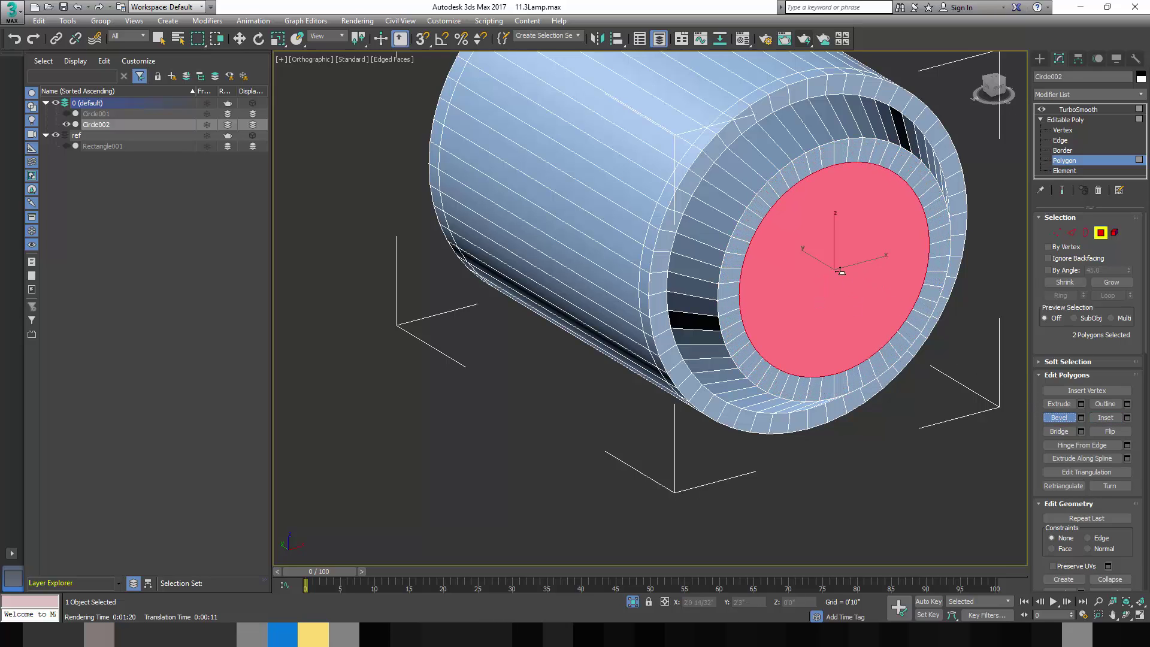
{"action": "left_click_drag", "start_coordinate": [840, 273], "coordinate": [834, 341]}
{"action": "left_click", "coordinate": [834, 341]}
{"action": "scroll", "coordinate": [817, 287], "scroll_direction": "down", "scroll_amount": 3}
{"action": "mouse_move", "coordinate": [829, 281]}
{"action": "middle_mouse_down", "text": "alt"}
{"action": "mouse_move", "coordinate": [947, 266]}
{"action": "mouse_move", "coordinate": [838, 269]}
{"action": "middle_mouse_up", "text": "alt"}
{"action": "scroll", "coordinate": [812, 272], "scroll_direction": "up", "scroll_amount": 3}
{"action": "scroll", "coordinate": [813, 271], "scroll_direction": "up", "scroll_amount": 2}
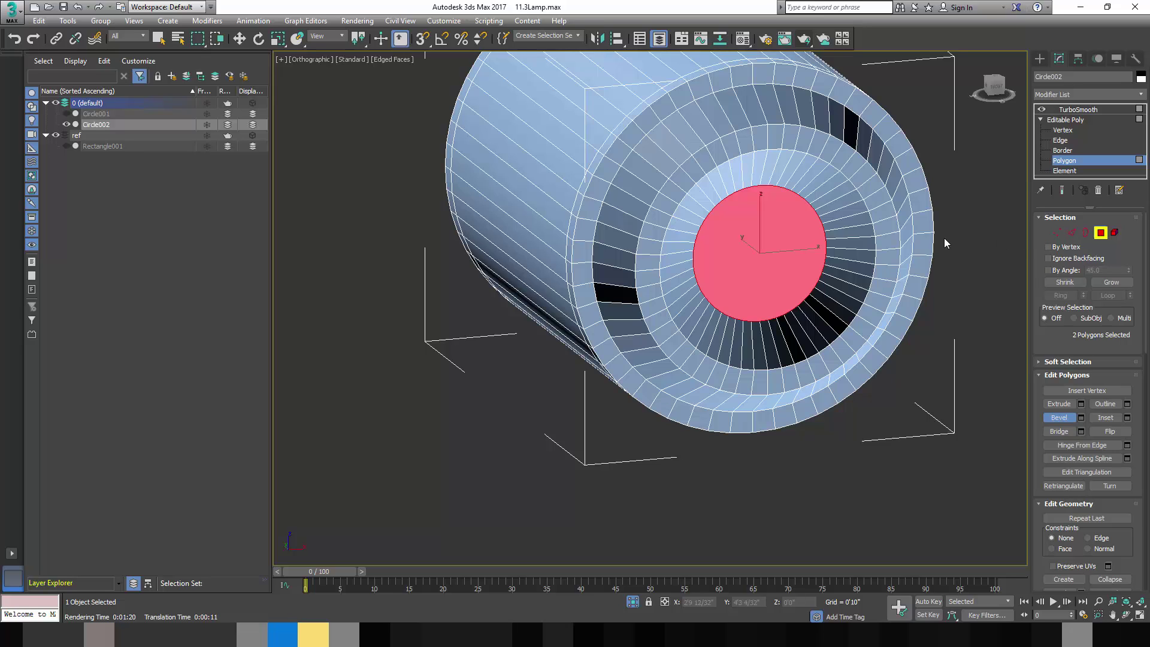
{"action": "scroll", "coordinate": [827, 273], "scroll_direction": "down", "scroll_amount": 2}
{"action": "scroll", "coordinate": [899, 301], "scroll_direction": "up", "scroll_amount": 2}
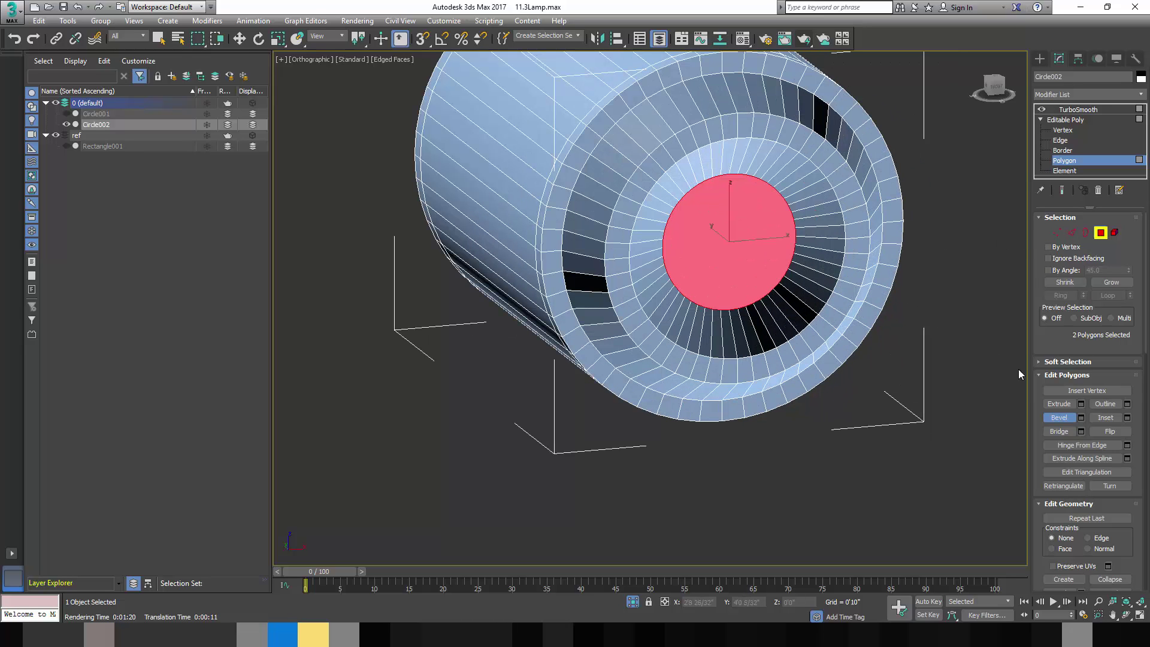
Step: Extrude the two small end polygons outward from the recess to form a round pin at each end
{"action": "left_click", "coordinate": [1058, 403]}
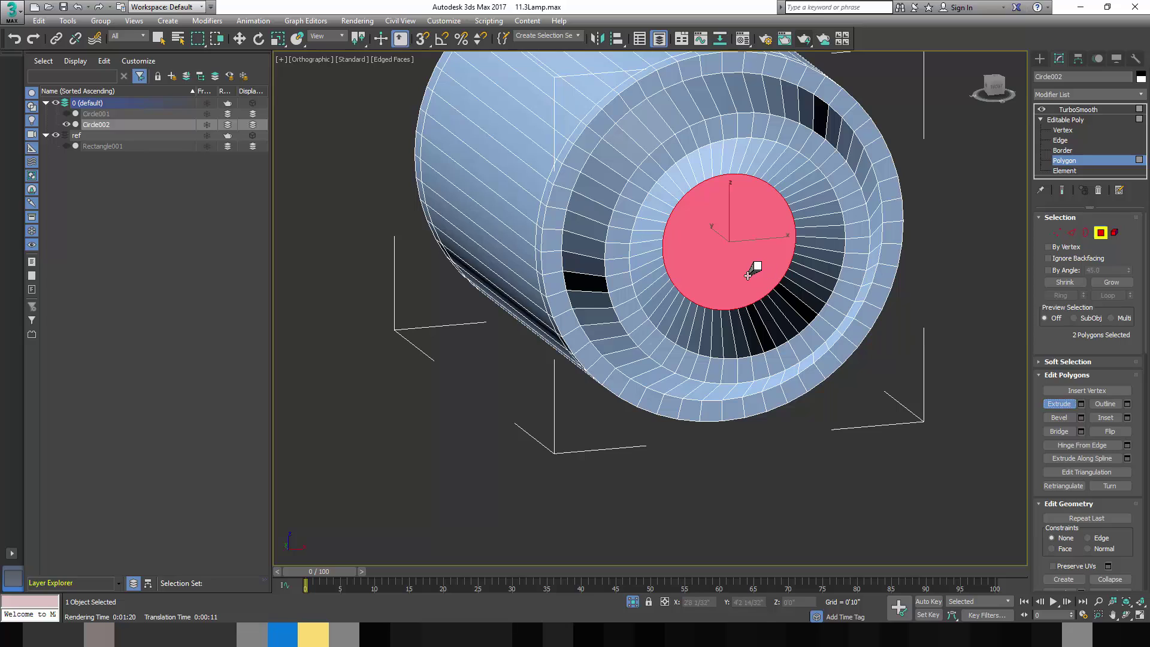
{"action": "left_click_drag", "start_coordinate": [748, 274], "coordinate": [735, 173]}
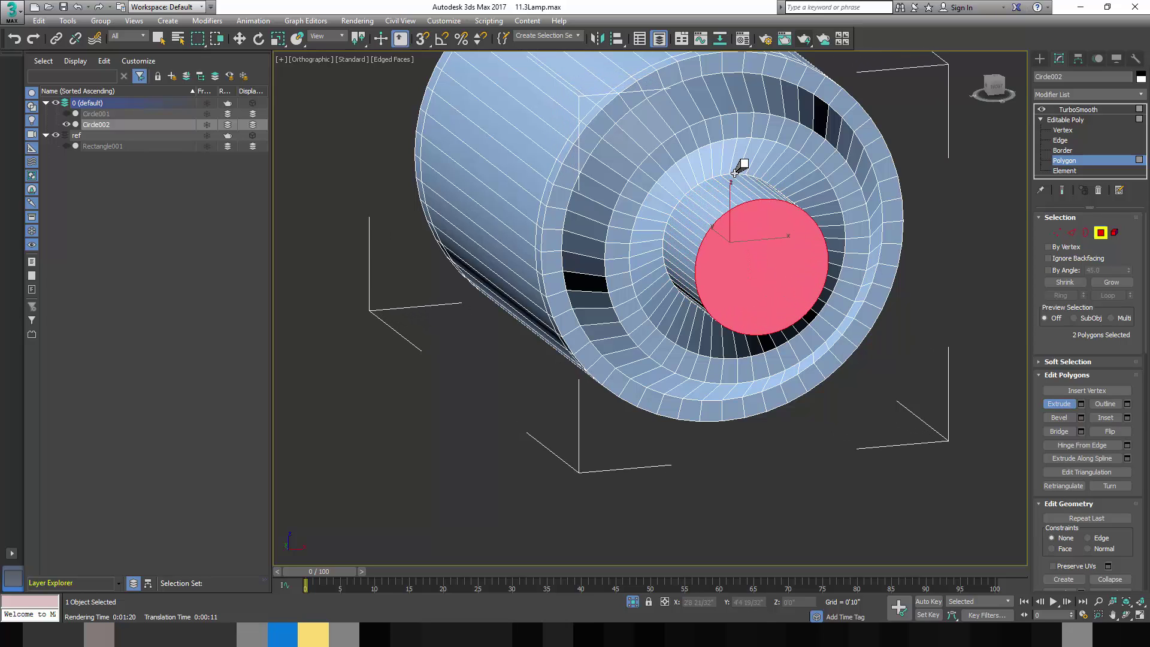
{"action": "scroll", "coordinate": [761, 224], "scroll_direction": "down", "scroll_amount": 2}
{"action": "middle_click_drag", "start_coordinate": [769, 257], "coordinate": [805, 251], "text": "alt"}
{"action": "scroll", "coordinate": [838, 245], "scroll_direction": "up", "scroll_amount": 2}
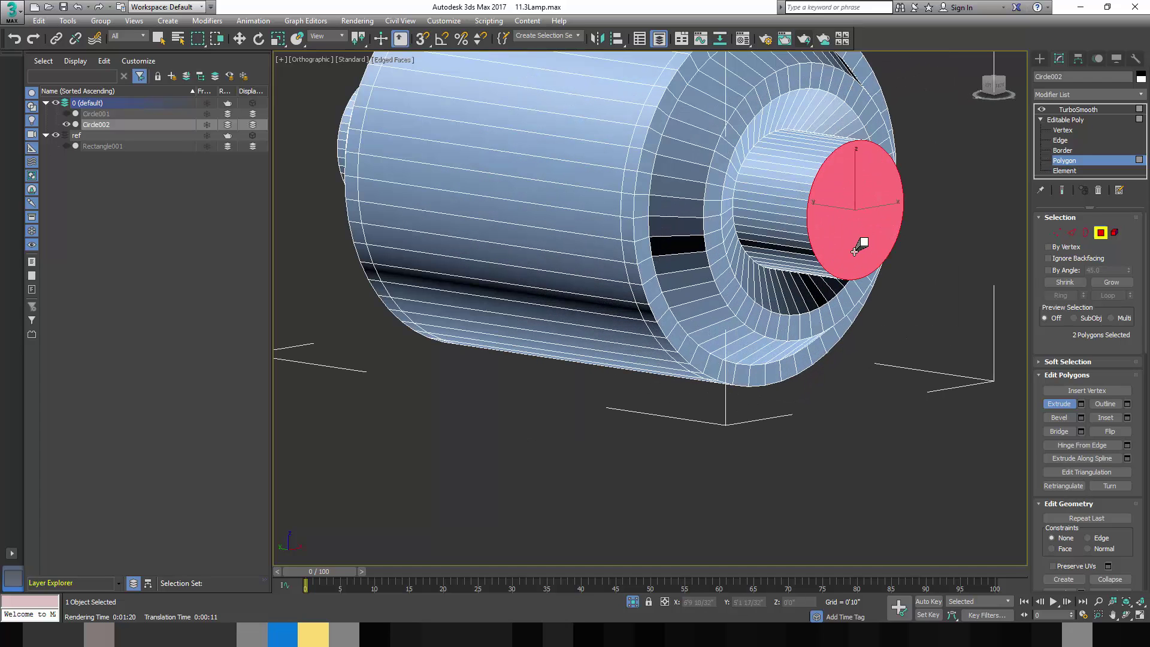
Step: Inset both pin end polygons to form a narrow ring, and extrude them inward to hollow the pins
{"action": "left_click", "coordinate": [1107, 417]}
{"action": "left_click_drag", "start_coordinate": [868, 208], "coordinate": [865, 218]}
{"action": "scroll", "coordinate": [865, 218], "scroll_direction": "down", "scroll_amount": 3}
{"action": "middle_click_drag", "start_coordinate": [866, 218], "coordinate": [772, 240], "text": "alt"}
{"action": "scroll", "coordinate": [779, 248], "scroll_direction": "up", "scroll_amount": 5}
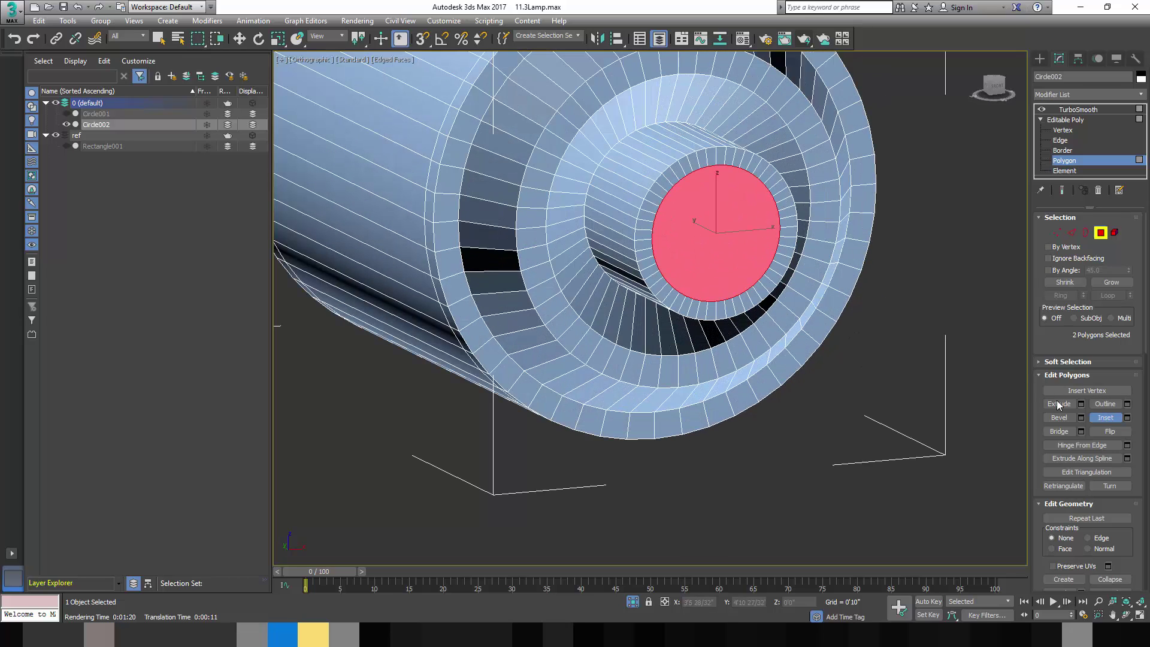
{"action": "left_click", "coordinate": [1059, 404]}
{"action": "left_click_drag", "start_coordinate": [736, 228], "coordinate": [737, 326]}
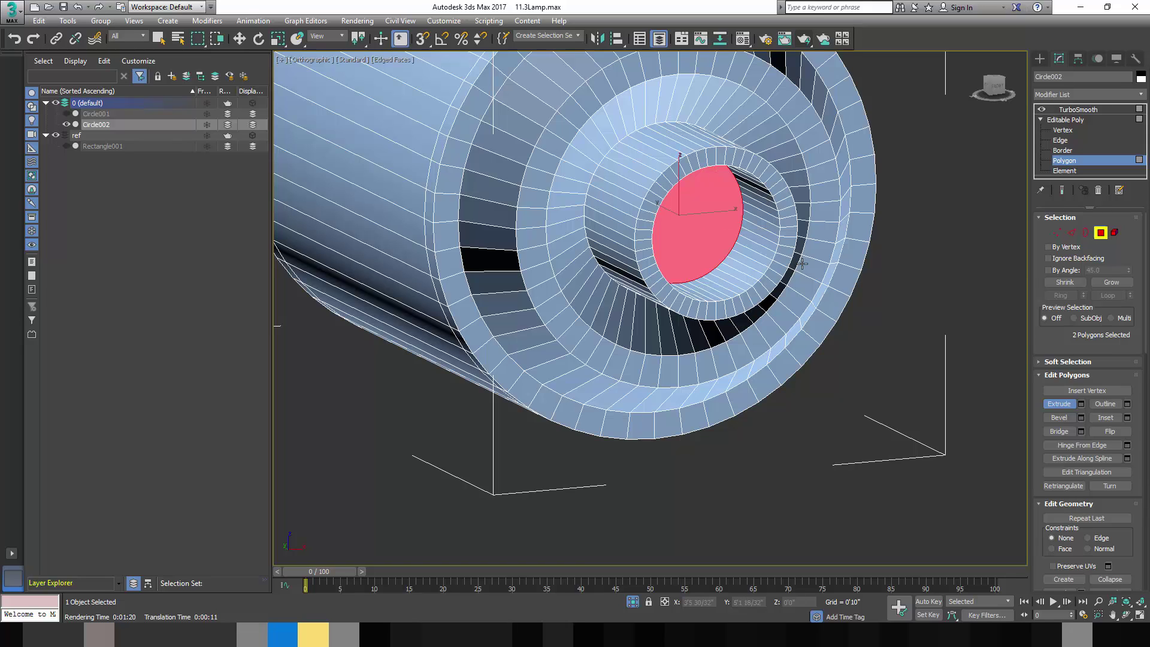
Step: Inset the two recessed polygons inside the hollow pins to form a narrow ring, and leave polygon editing
{"action": "middle_click_drag", "start_coordinate": [714, 236], "coordinate": [715, 252]}
{"action": "scroll", "coordinate": [716, 255], "scroll_direction": "down", "scroll_amount": 2}
{"action": "scroll", "coordinate": [734, 258], "scroll_direction": "up", "scroll_amount": 2}
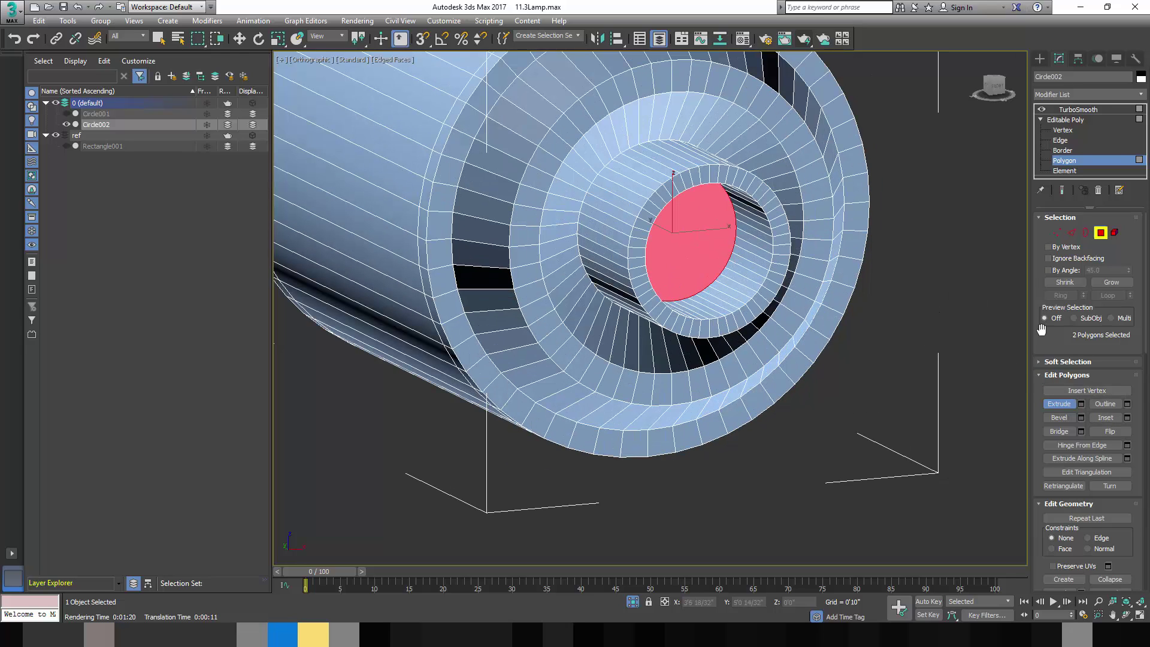
{"action": "left_click", "coordinate": [1105, 418]}
{"action": "left_click_drag", "start_coordinate": [710, 232], "coordinate": [712, 240]}
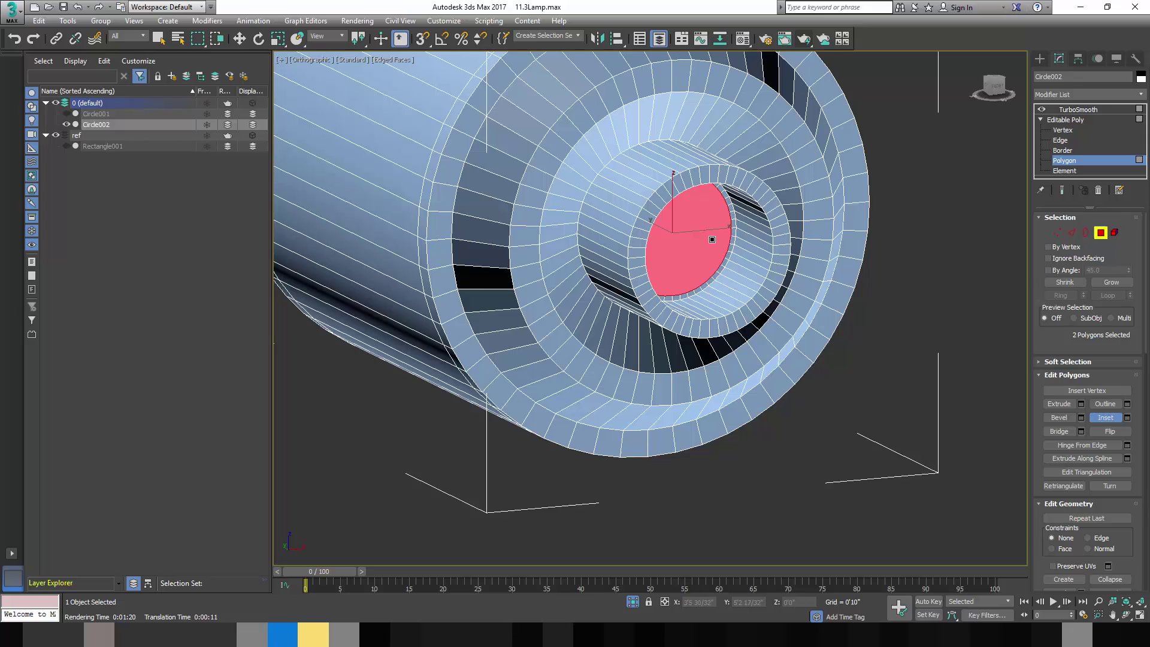
{"action": "left_click", "coordinate": [912, 204]}
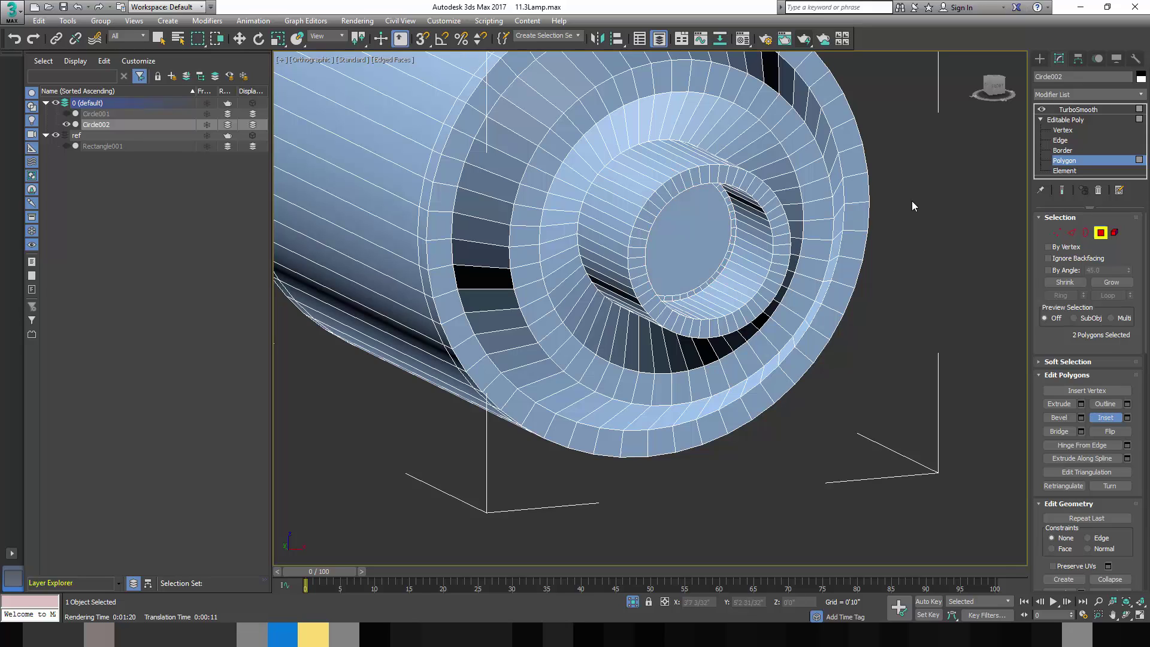
{"action": "left_click", "coordinate": [1100, 233]}
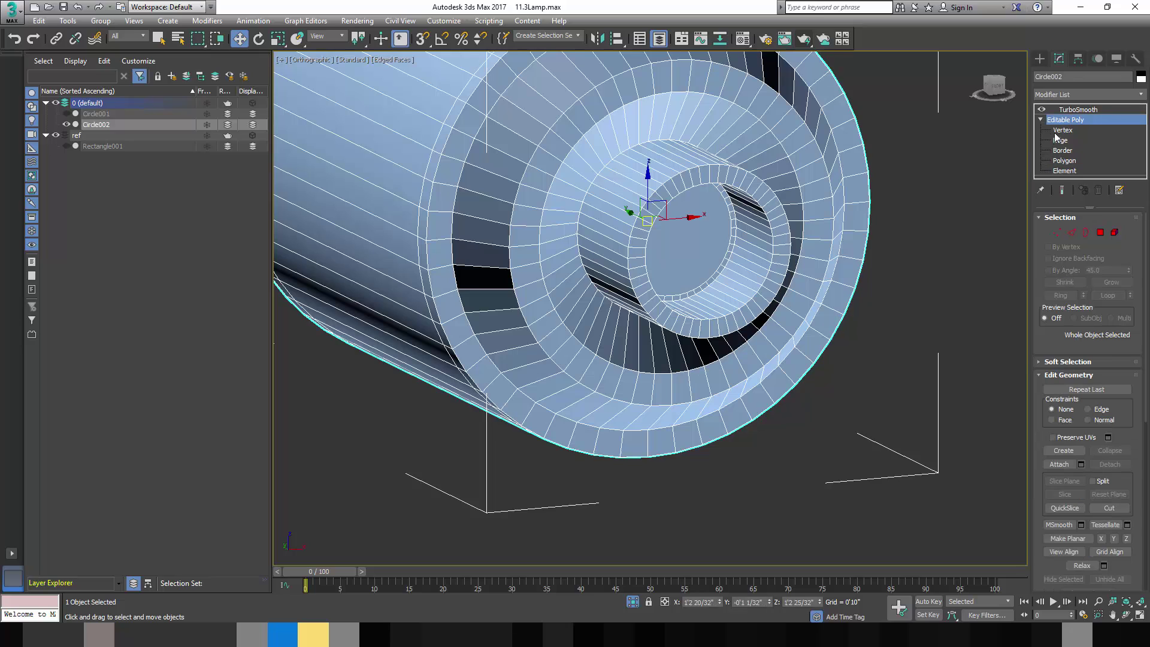
Step: Examine the TurboSmooth result on the end cap and pin, with and without the edge overlay
{"action": "left_click", "coordinate": [1078, 110]}
{"action": "middle_click_drag", "start_coordinate": [710, 157], "coordinate": [708, 173]}
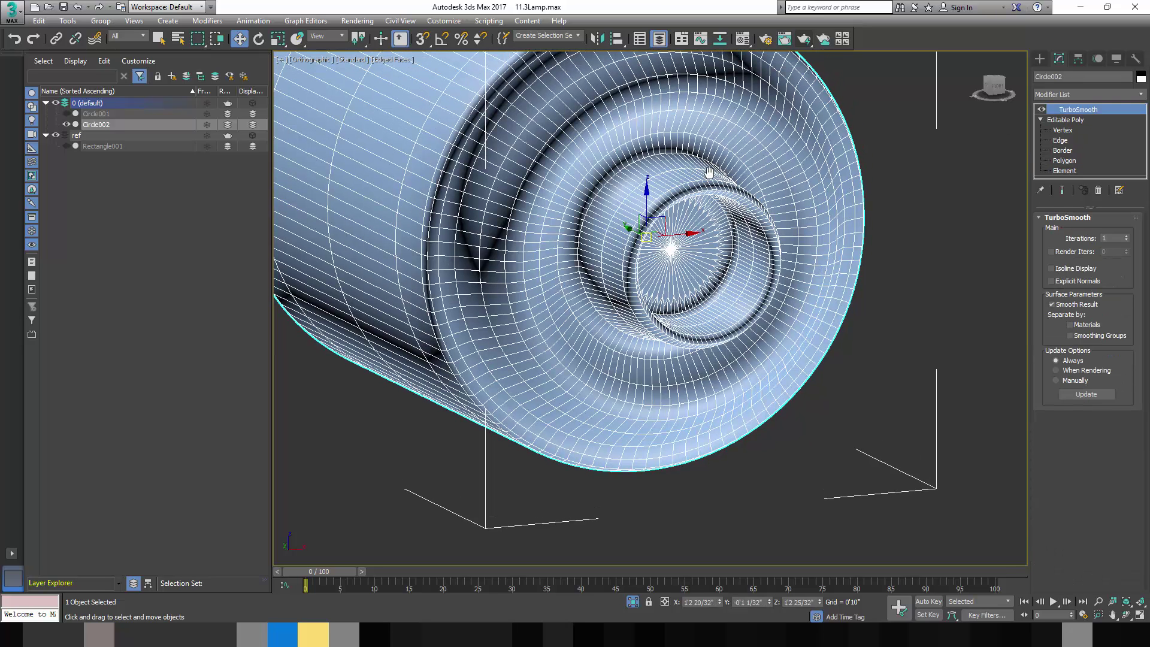
{"action": "key", "text": "F4"}
{"action": "scroll", "coordinate": [708, 172], "scroll_direction": "down", "scroll_amount": 3}
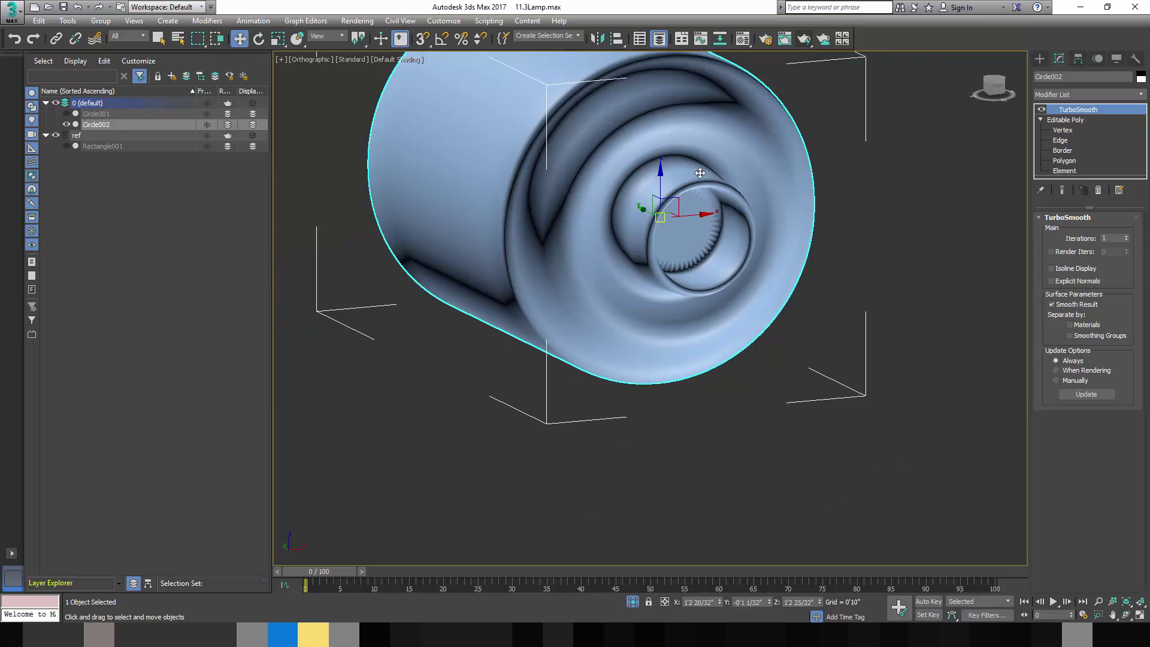
{"action": "scroll", "coordinate": [714, 177], "scroll_direction": "down", "scroll_amount": 3}
{"action": "mouse_move", "coordinate": [715, 177]}
{"action": "middle_mouse_down", "text": "alt"}
{"action": "mouse_move", "coordinate": [846, 157]}
{"action": "mouse_move", "coordinate": [725, 179]}
{"action": "middle_mouse_up", "text": "alt"}
{"action": "key", "text": "F4"}
{"action": "scroll", "coordinate": [725, 179], "scroll_direction": "up", "scroll_amount": 6}
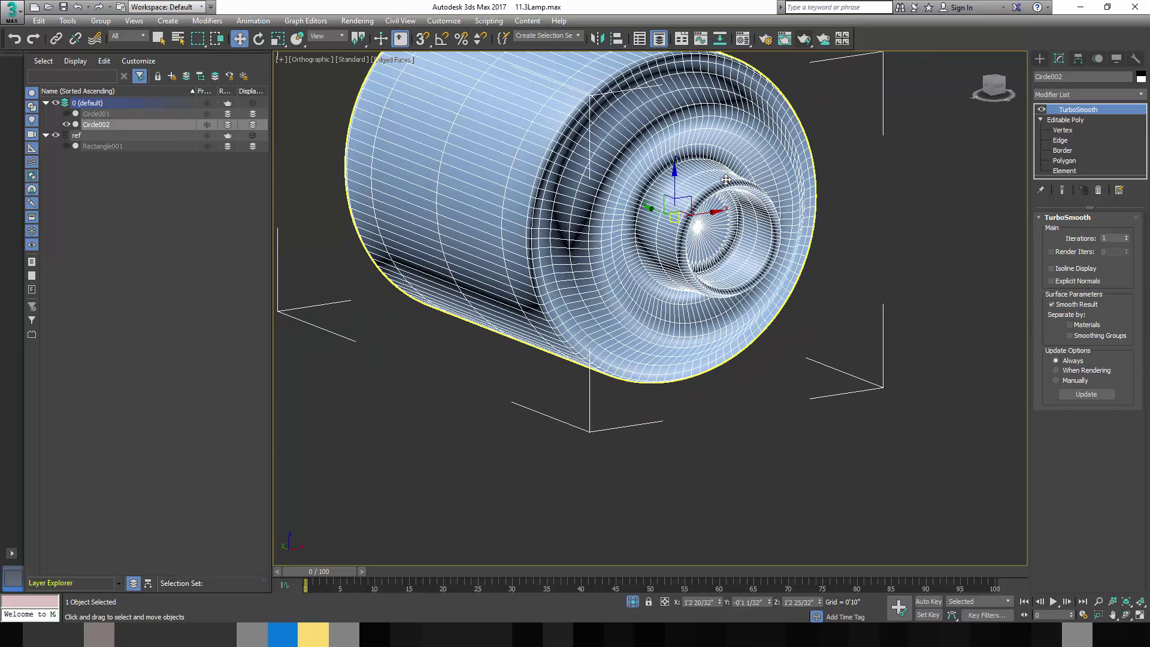
{"action": "scroll", "coordinate": [726, 180], "scroll_direction": "down", "scroll_amount": 6}
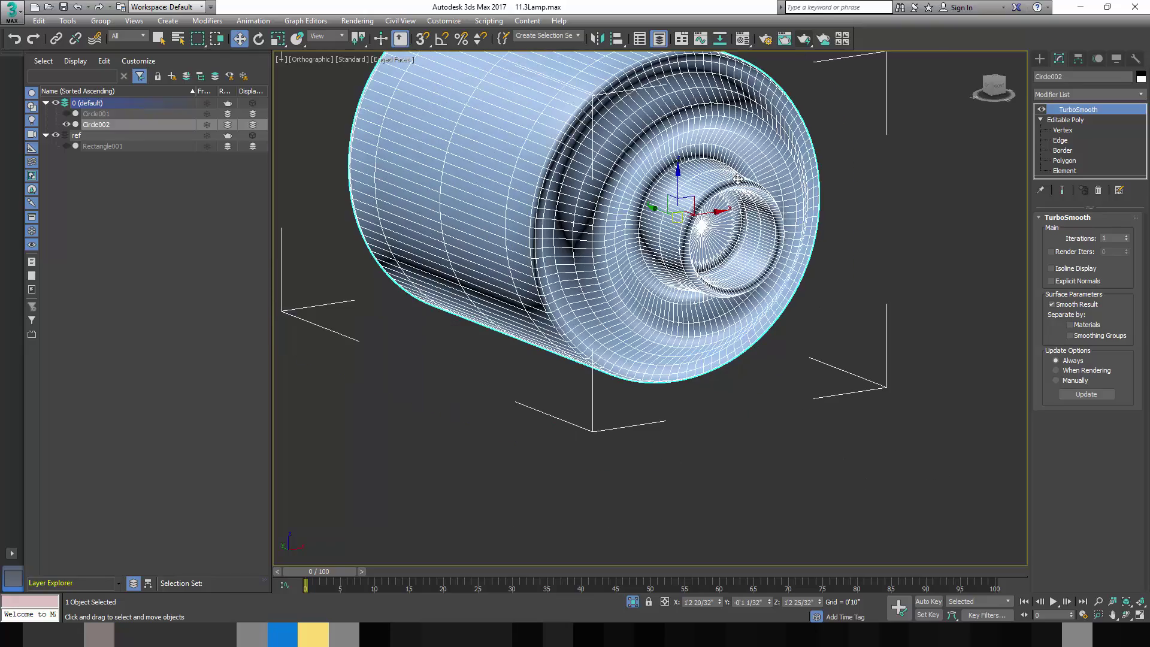
{"action": "middle_click_drag", "start_coordinate": [726, 179], "coordinate": [737, 211], "text": "alt"}
{"action": "scroll", "coordinate": [736, 211], "scroll_direction": "up", "scroll_amount": 4}
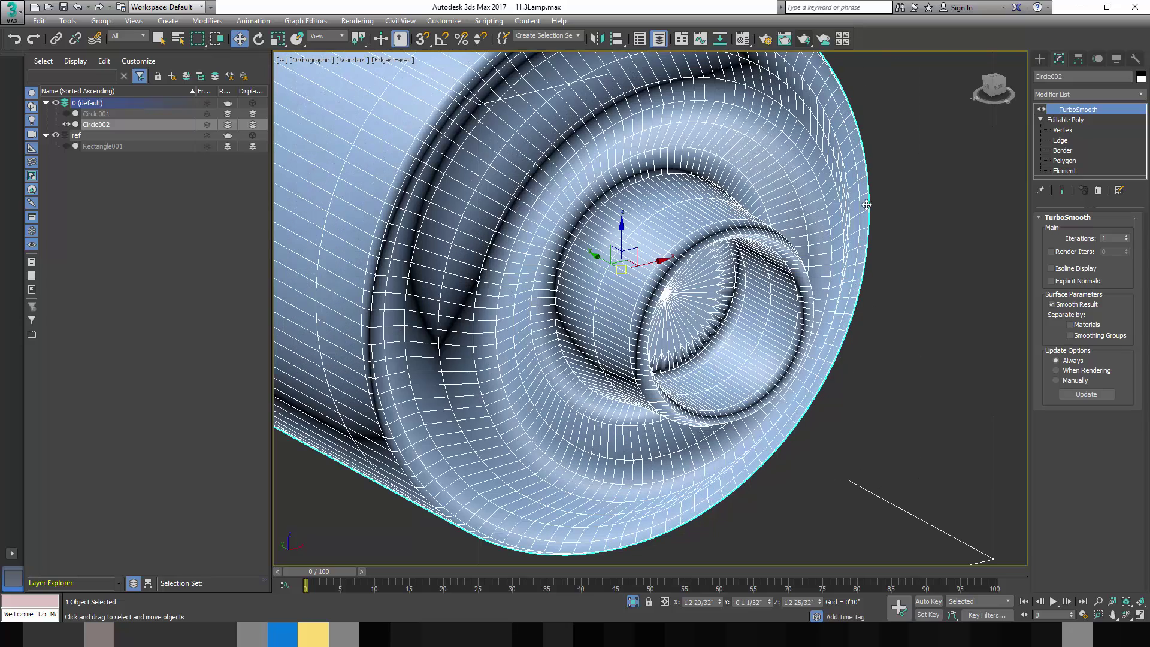
Step: Switch to edge editing on the base mesh and display the modeling ribbon with the Swift Loop tool
{"action": "left_click", "coordinate": [1066, 143]}
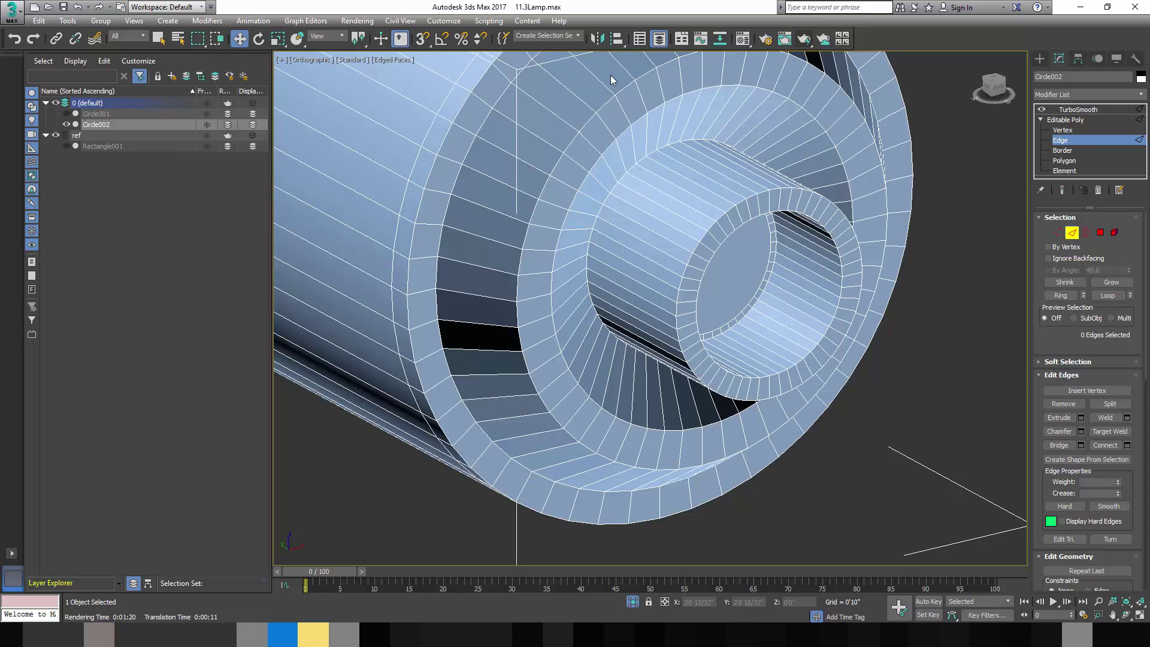
{"action": "left_click", "coordinate": [682, 39]}
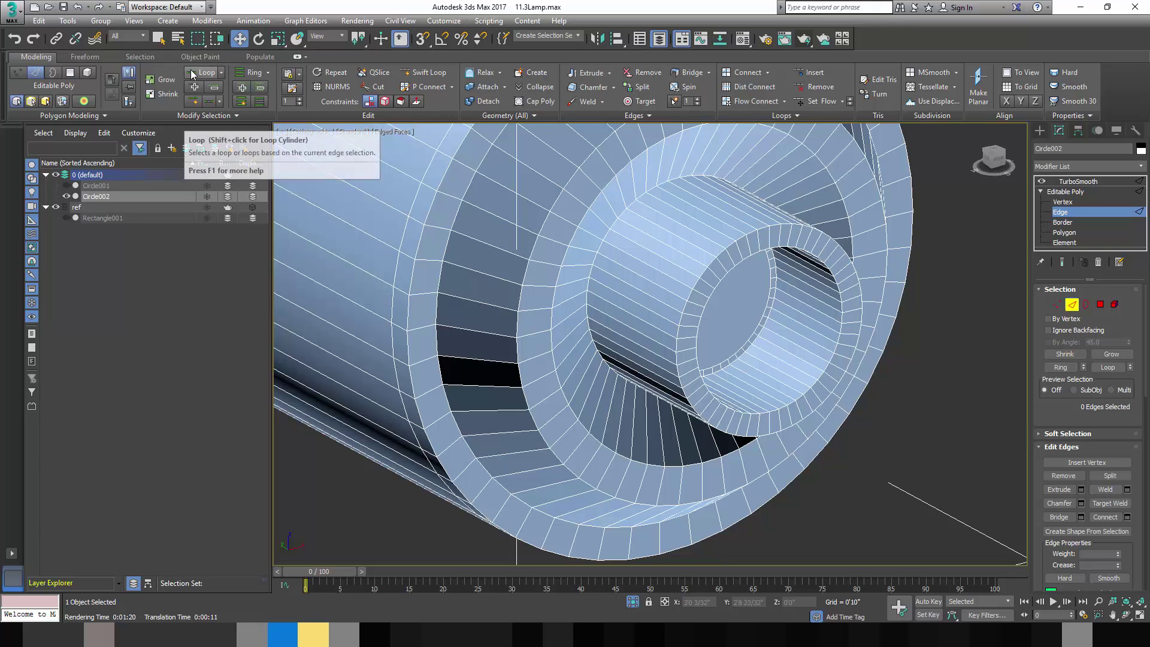
{"action": "left_click", "coordinate": [427, 73]}
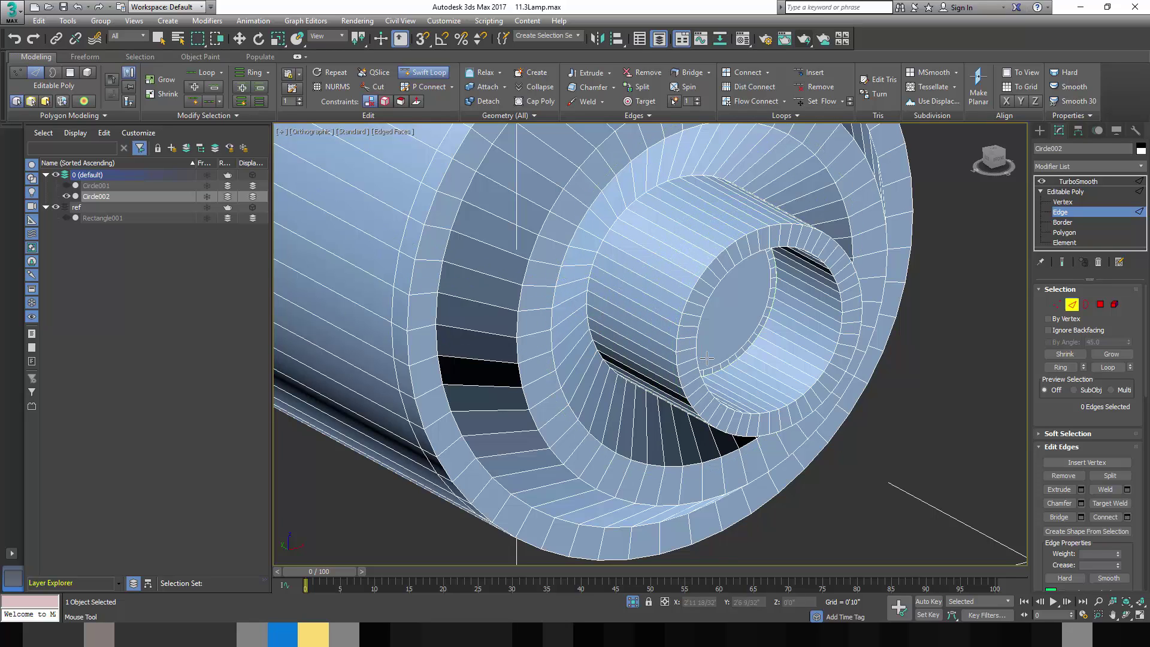
{"action": "right_click", "coordinate": [669, 323]}
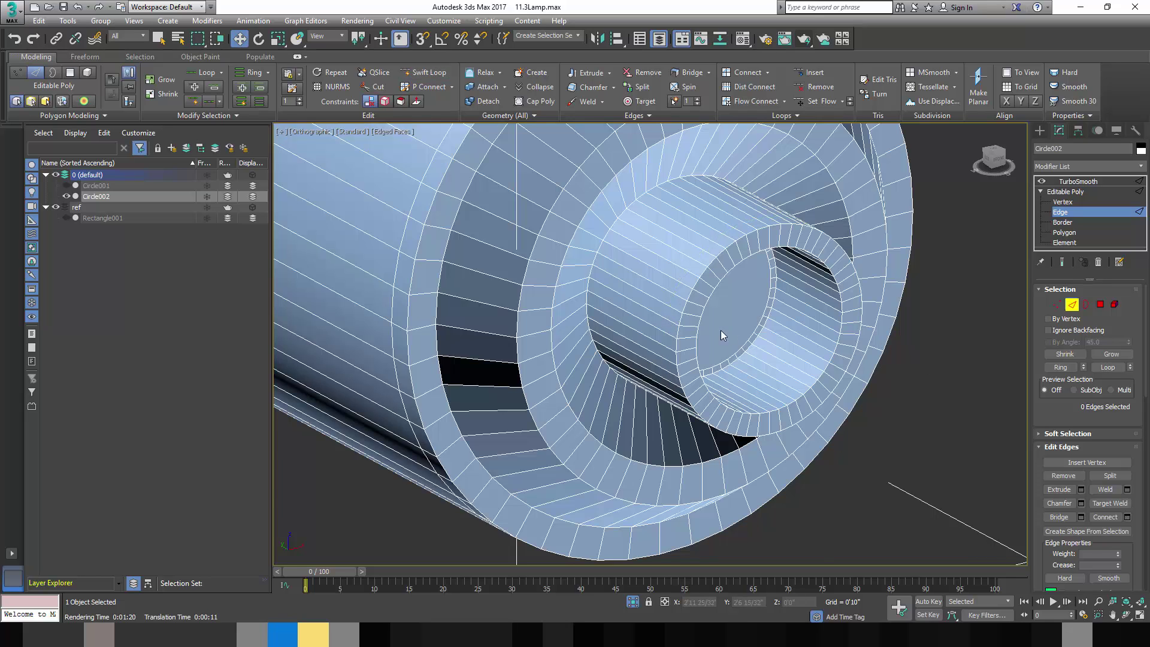
Step: Add a Swift Loop edge loop around the pin's outer wall close to its rim, and check it with TurboSmooth
{"action": "scroll", "coordinate": [675, 323], "scroll_direction": "up", "scroll_amount": 2}
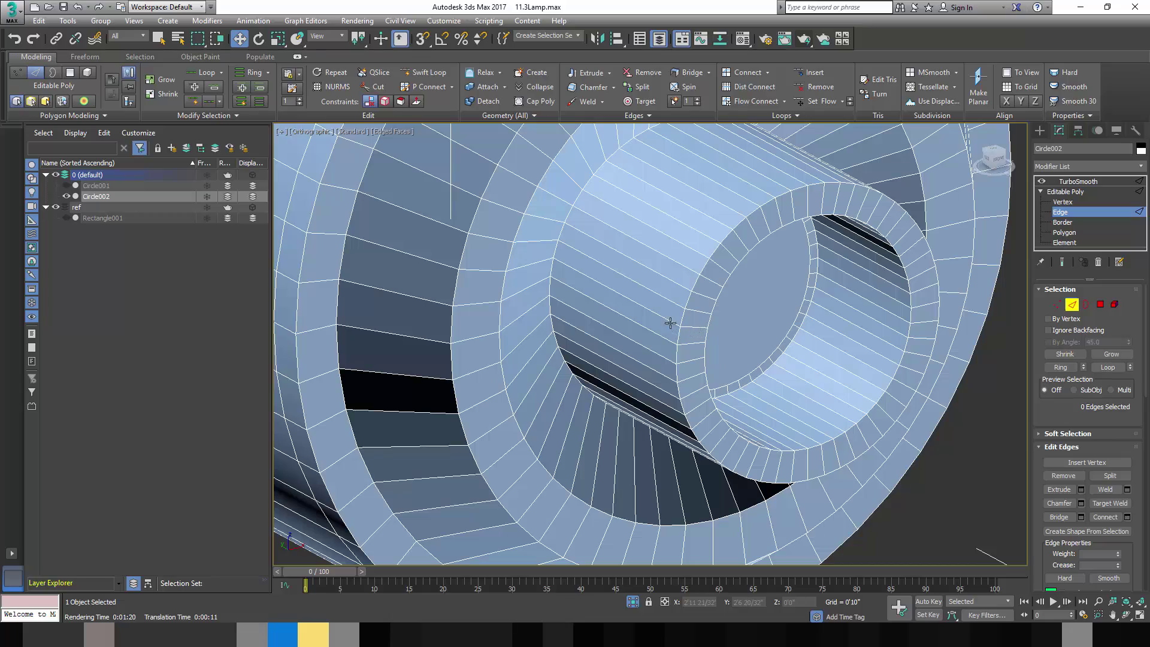
{"action": "mouse_move", "coordinate": [698, 331]}
{"action": "middle_mouse_down", "text": "alt"}
{"action": "mouse_move", "coordinate": [677, 367]}
{"action": "mouse_move", "coordinate": [557, 354]}
{"action": "mouse_move", "coordinate": [679, 336]}
{"action": "middle_mouse_up", "text": "alt"}
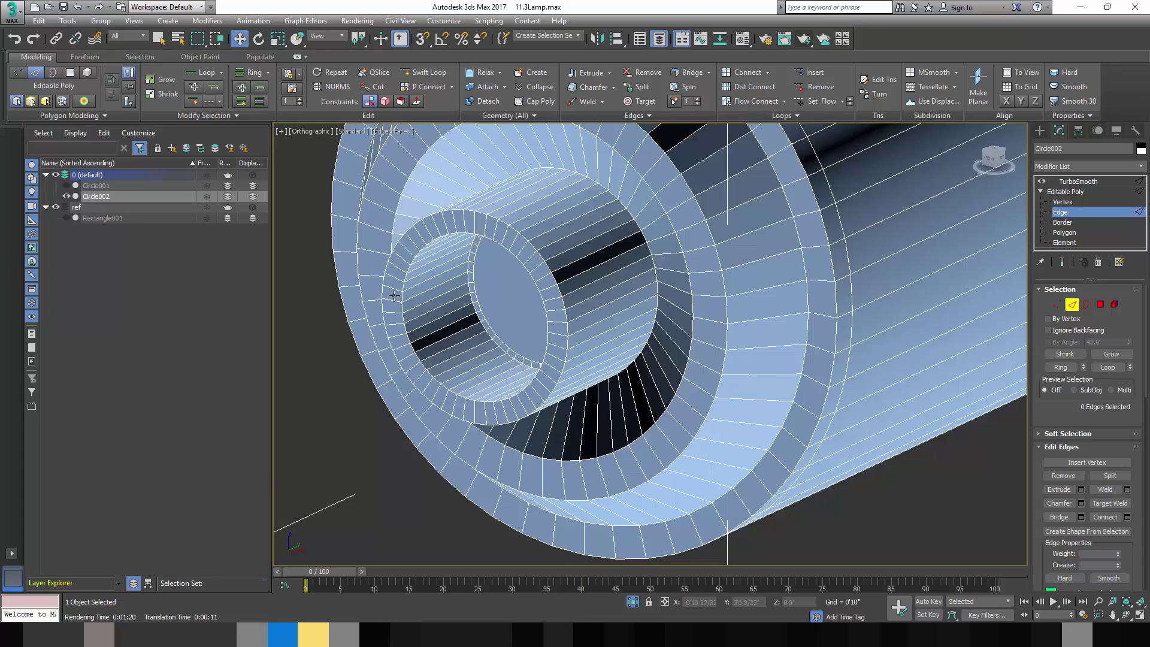
{"action": "scroll", "coordinate": [396, 297], "scroll_direction": "down", "scroll_amount": 3}
{"action": "middle_click_drag", "start_coordinate": [395, 297], "coordinate": [509, 317], "text": "alt"}
{"action": "scroll", "coordinate": [709, 329], "scroll_direction": "up", "scroll_amount": 2}
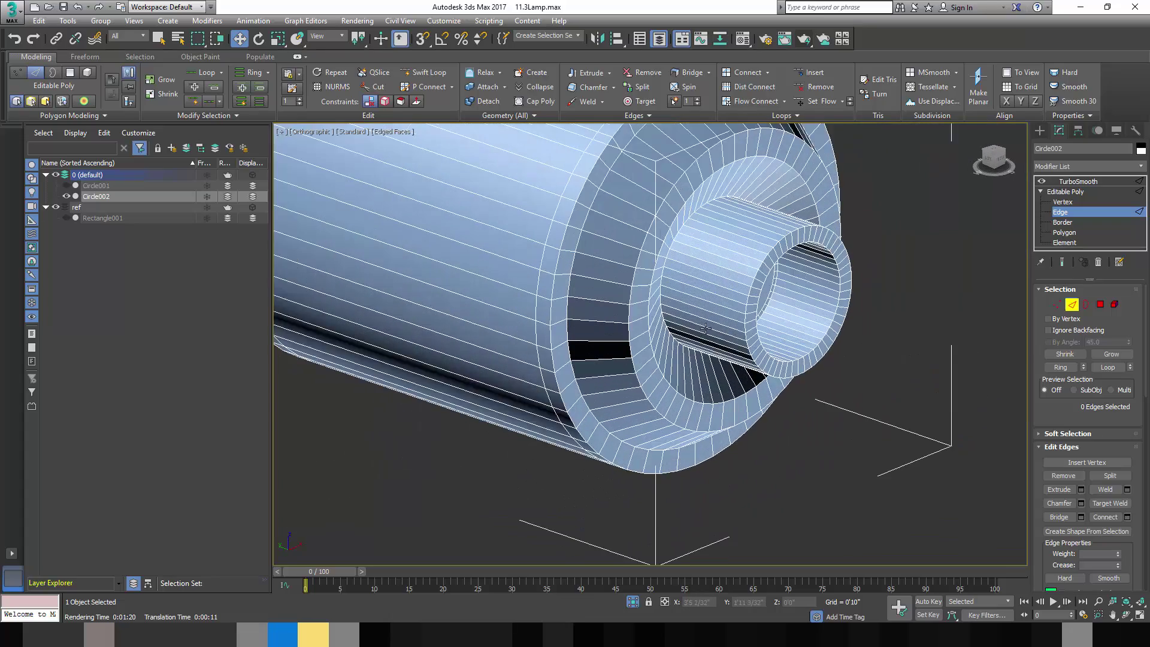
{"action": "scroll", "coordinate": [709, 327], "scroll_direction": "up", "scroll_amount": 2}
{"action": "left_click", "coordinate": [429, 72]}
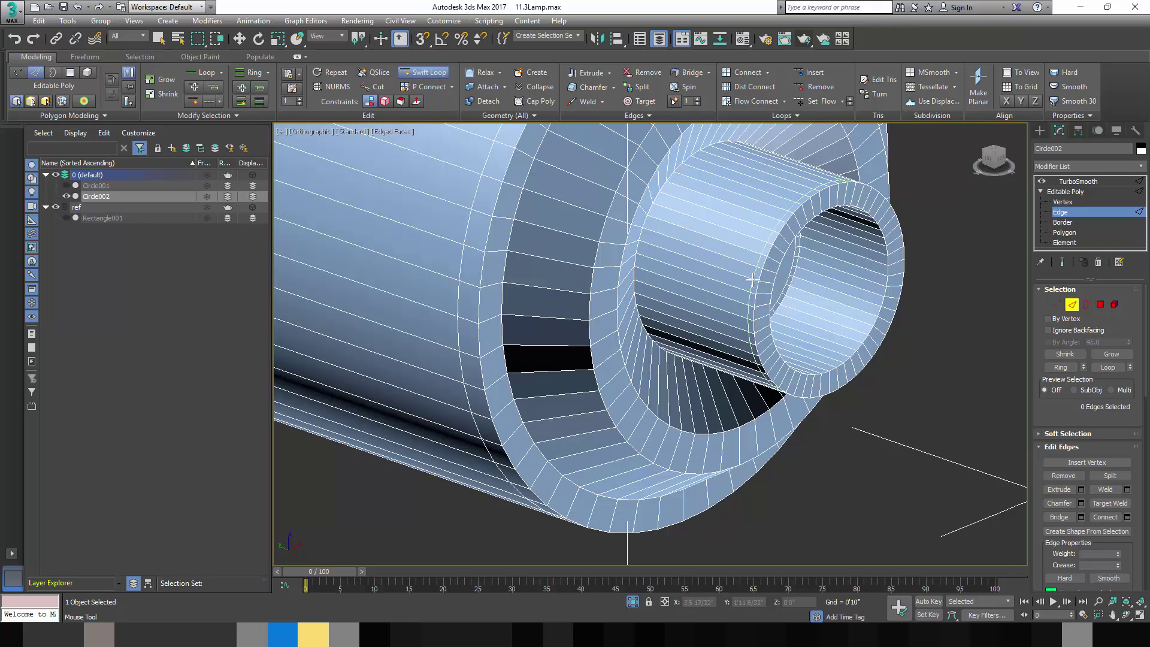
{"action": "left_click", "coordinate": [750, 281]}
{"action": "key", "text": "w"}
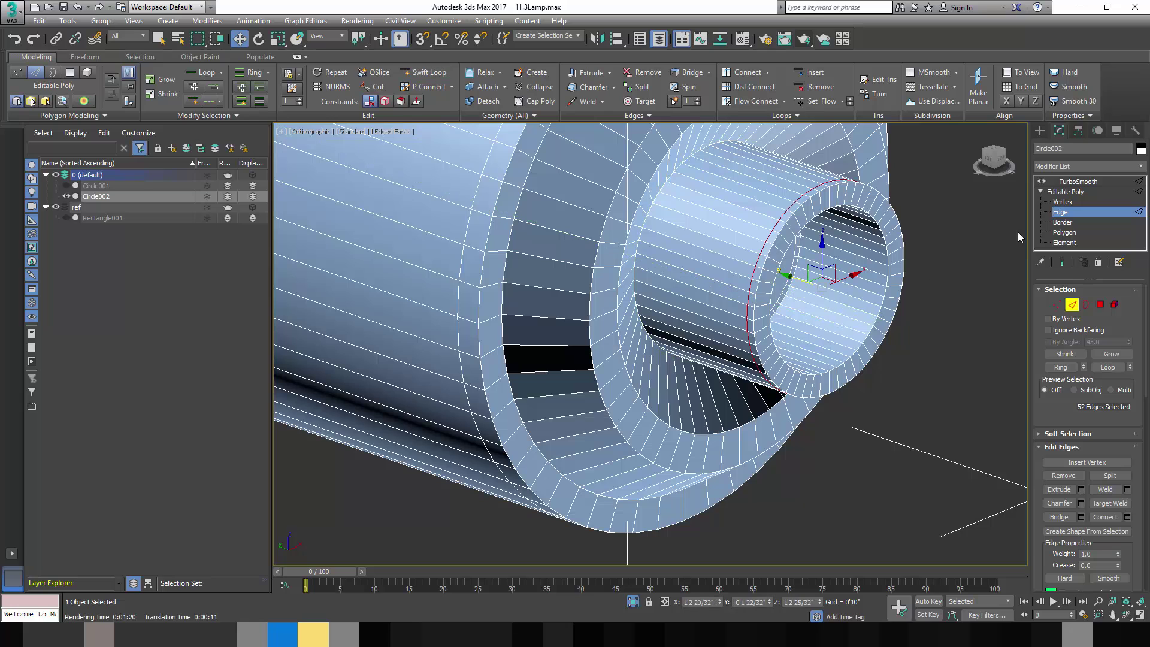
{"action": "left_click", "coordinate": [1076, 180]}
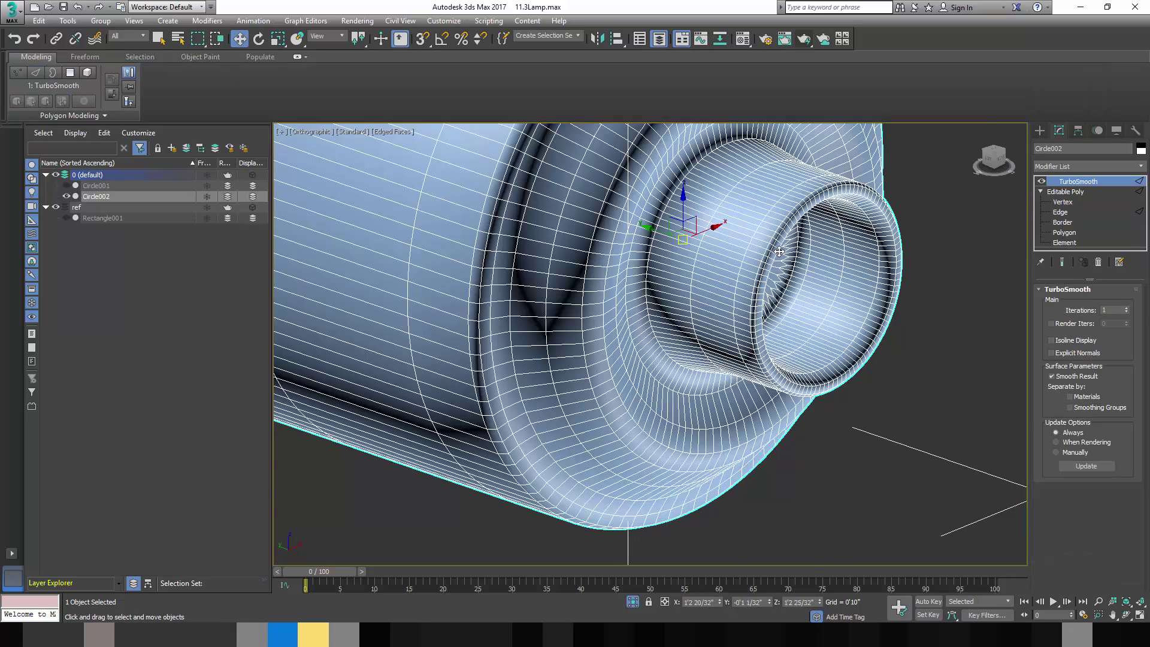
{"action": "scroll", "coordinate": [778, 251], "scroll_direction": "up", "scroll_amount": 4}
{"action": "key", "text": "F4"}
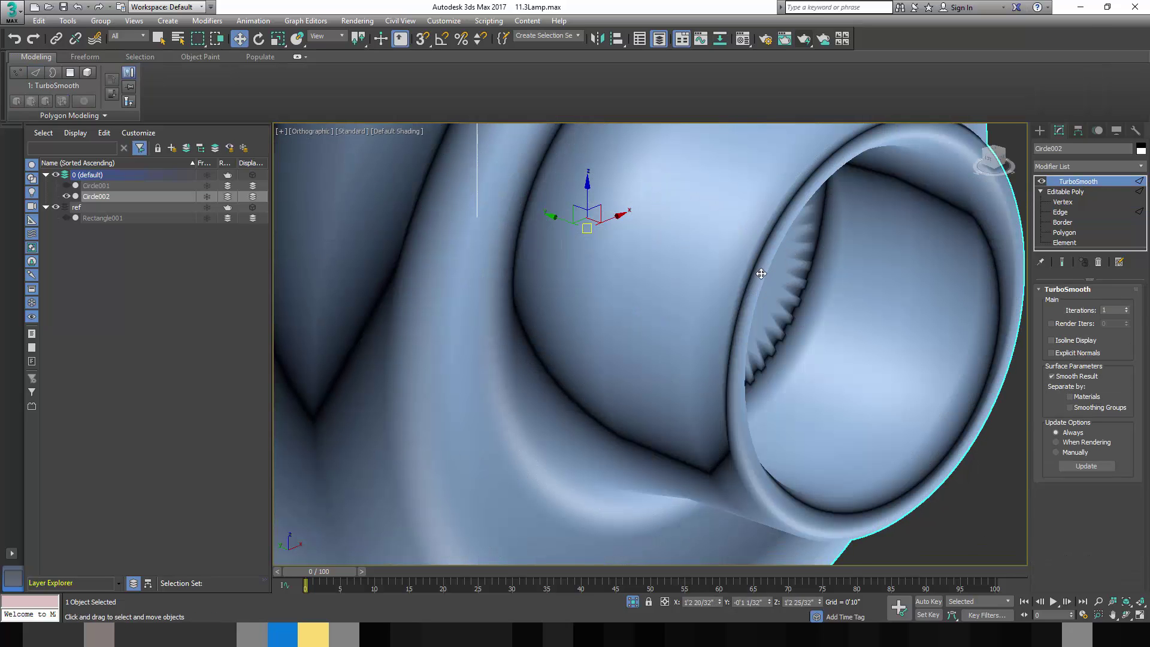
{"action": "scroll", "coordinate": [769, 277], "scroll_direction": "down", "scroll_amount": 2}
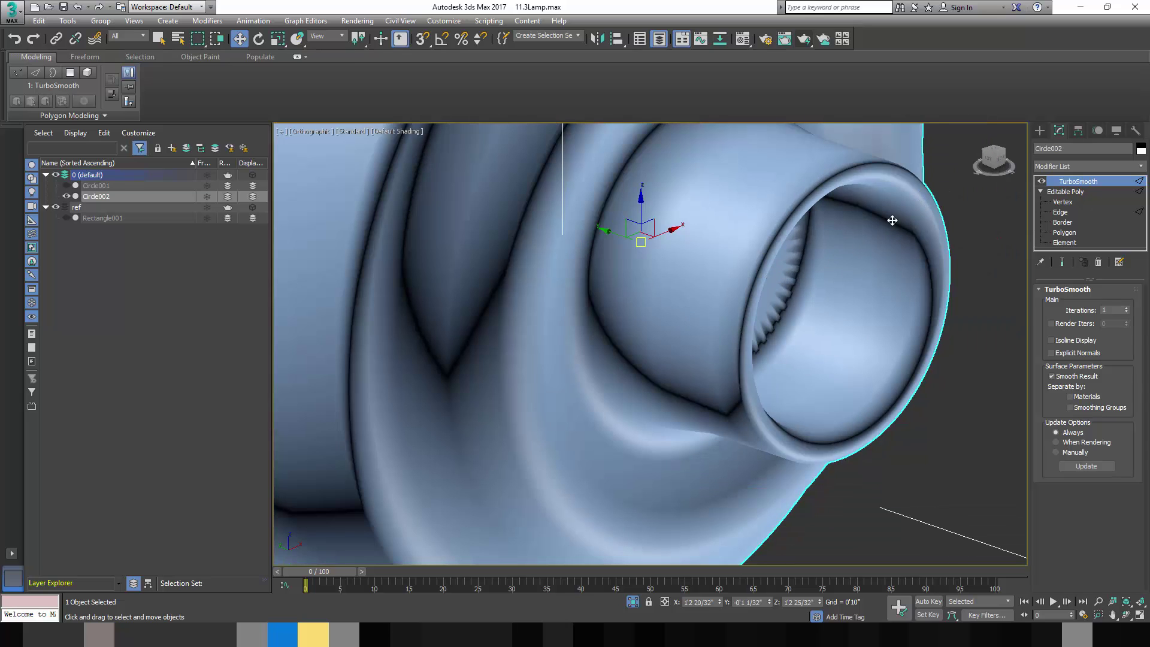
Step: Add Swift Loop edge loops inside the pin's bore near the opening and on its flat rim face
{"action": "left_click", "coordinate": [1060, 212]}
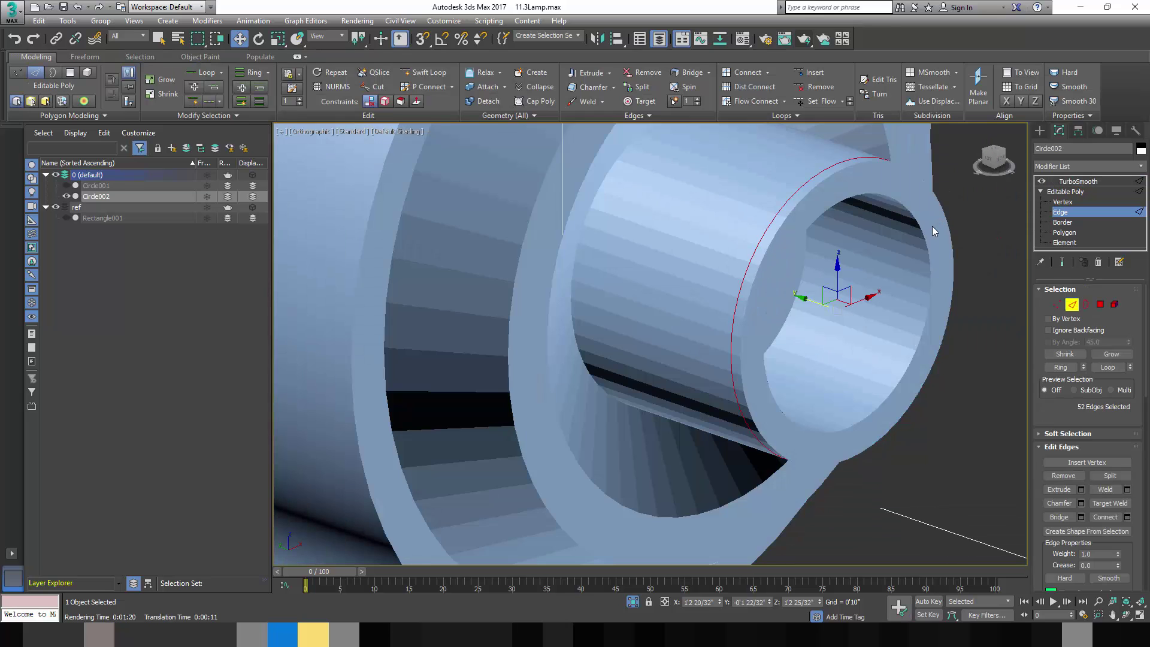
{"action": "middle_click_drag", "start_coordinate": [889, 225], "coordinate": [820, 241]}
{"action": "key", "text": "F4"}
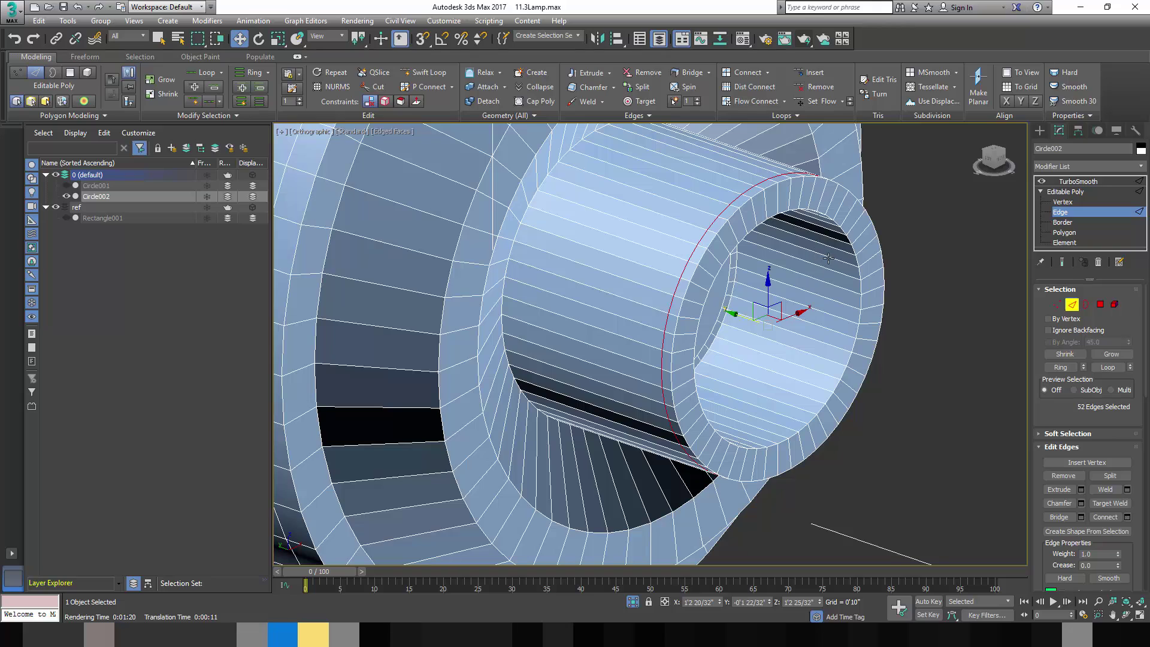
{"action": "left_click", "coordinate": [426, 72]}
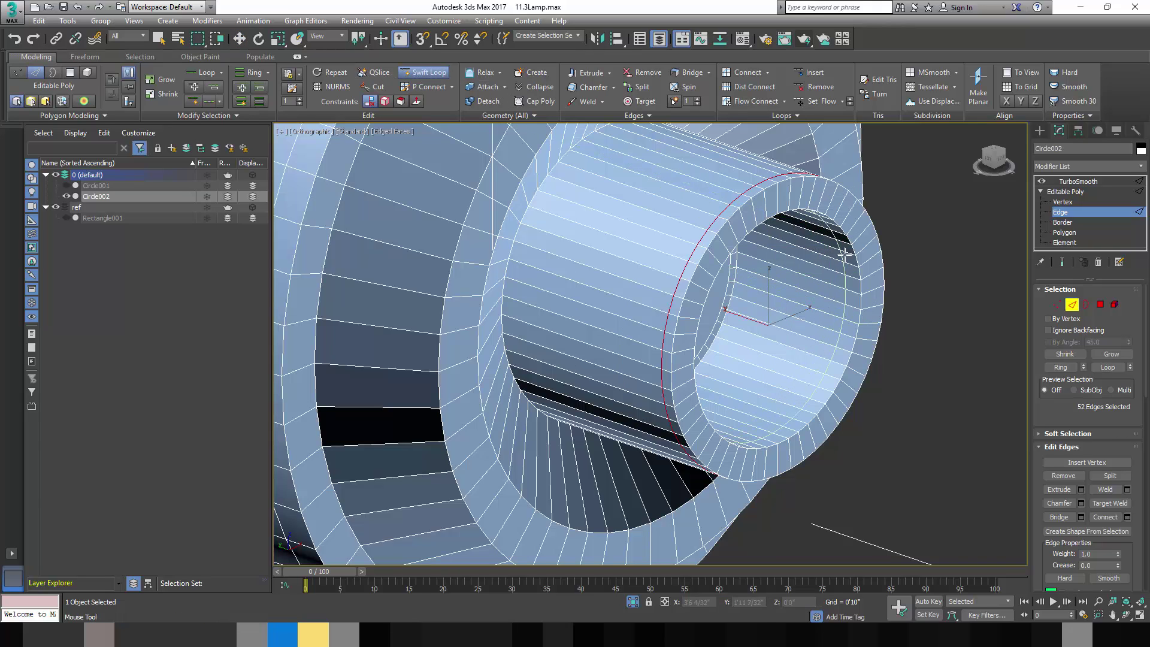
{"action": "left_click", "coordinate": [838, 368]}
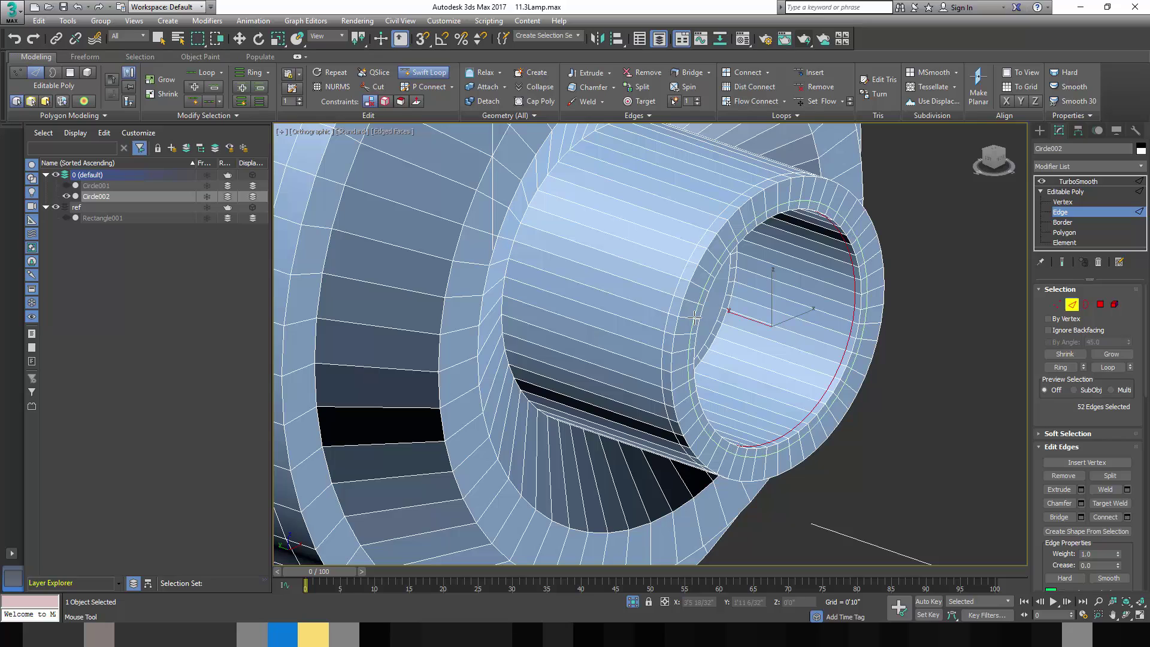
{"action": "left_click", "coordinate": [694, 317]}
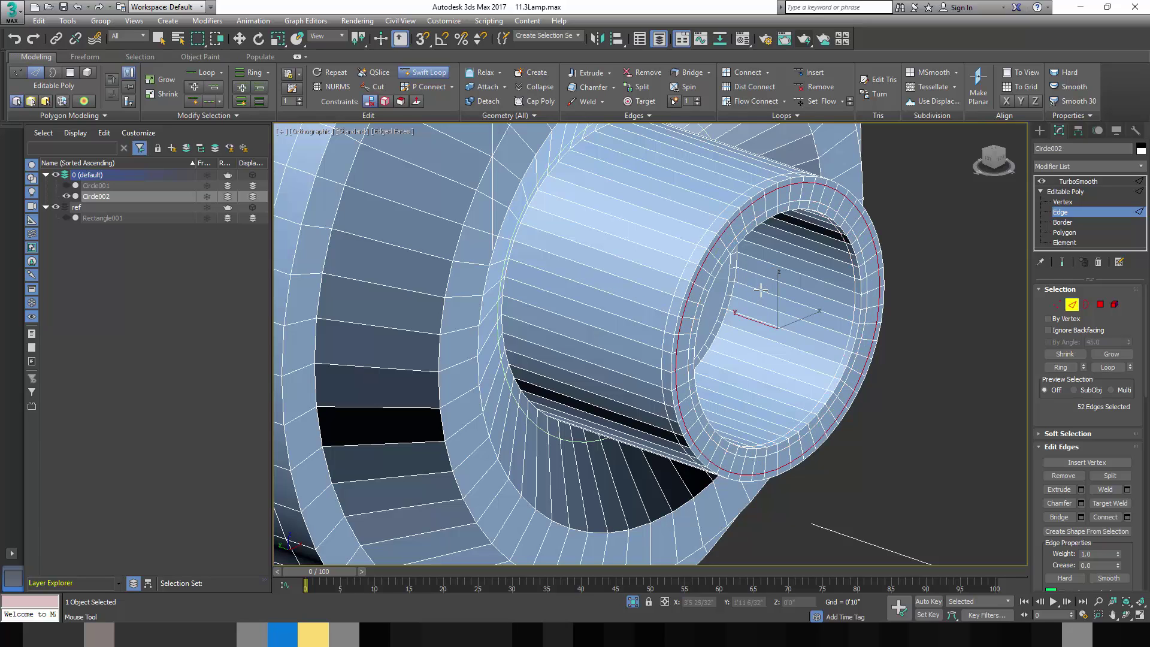
{"action": "key", "text": "w"}
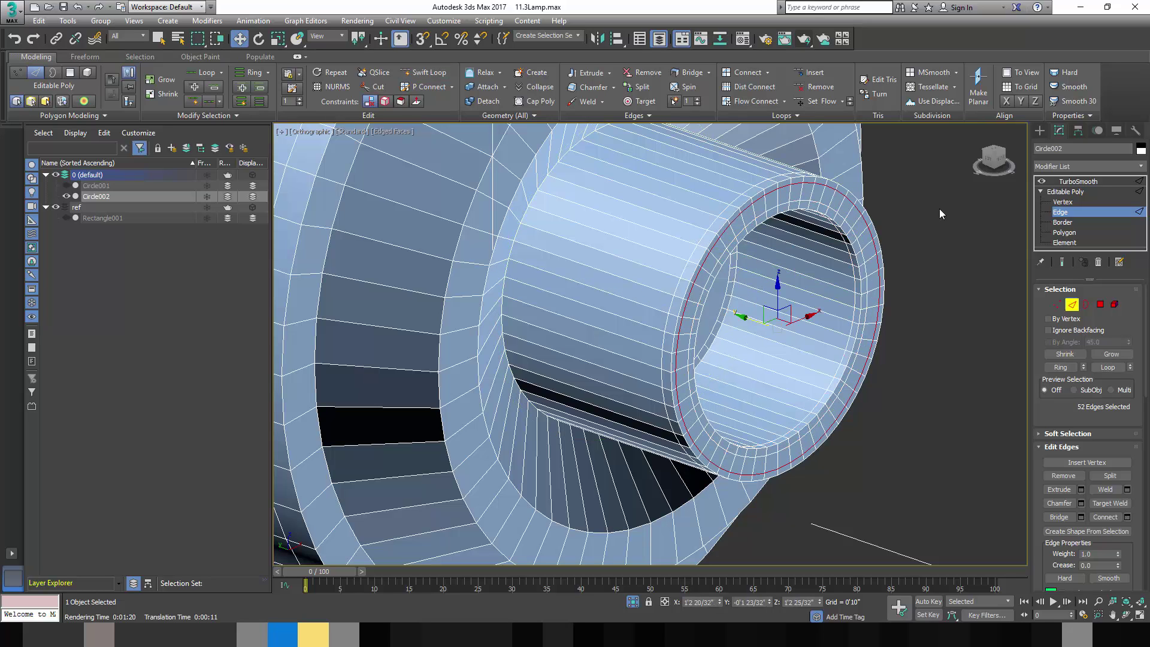
Step: Inspect the smoothed pin rim and the surrounding end cap for edges that still look too soft
{"action": "left_click", "coordinate": [1076, 184]}
{"action": "middle_click_drag", "start_coordinate": [870, 268], "coordinate": [798, 258]}
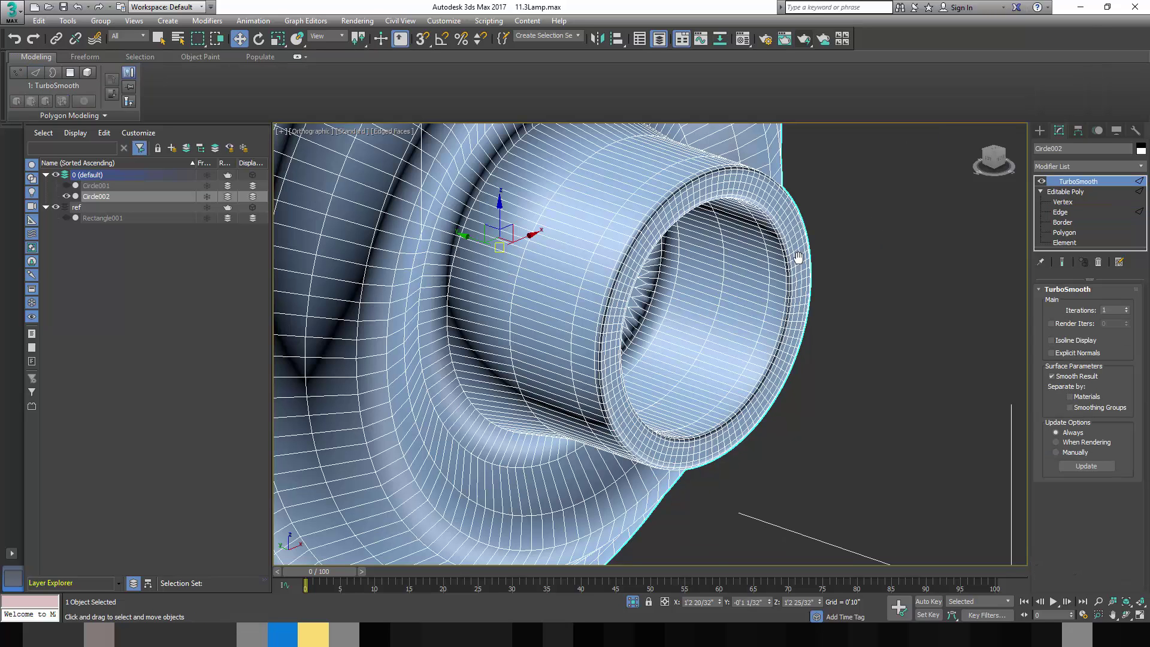
{"action": "scroll", "coordinate": [798, 258], "scroll_direction": "up", "scroll_amount": 2}
{"action": "key", "text": "F4"}
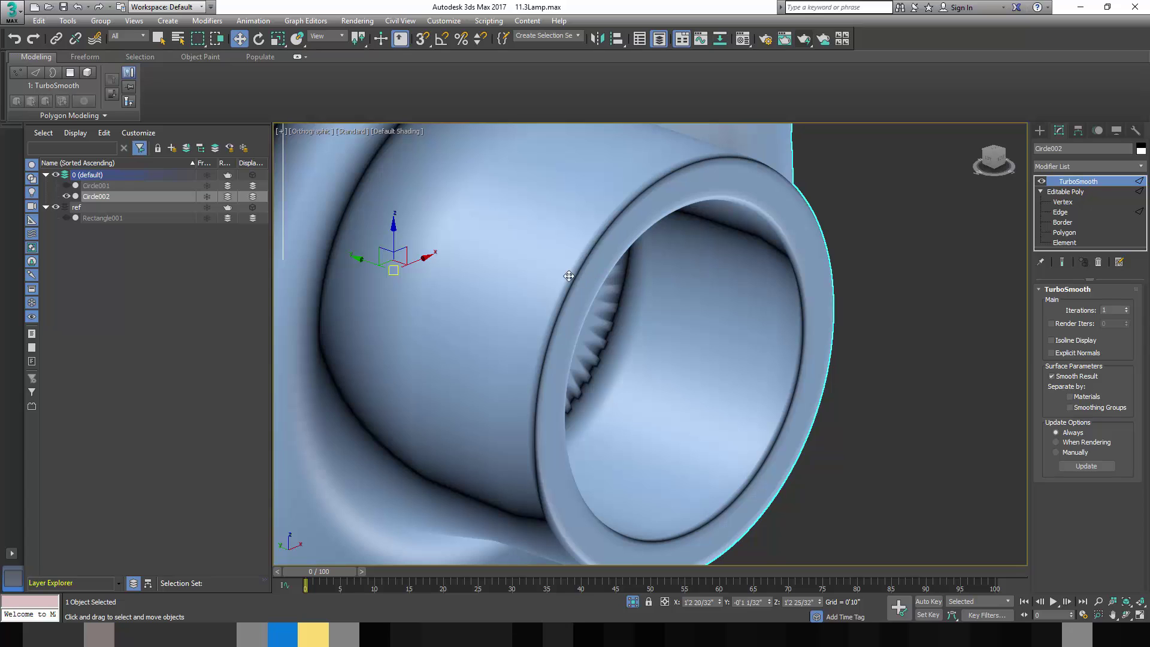
{"action": "scroll", "coordinate": [589, 278], "scroll_direction": "down", "scroll_amount": 3}
{"action": "middle_click_drag", "start_coordinate": [598, 272], "coordinate": [697, 296]}
{"action": "scroll", "coordinate": [697, 293], "scroll_direction": "down", "scroll_amount": 2}
{"action": "scroll", "coordinate": [697, 294], "scroll_direction": "up", "scroll_amount": 2}
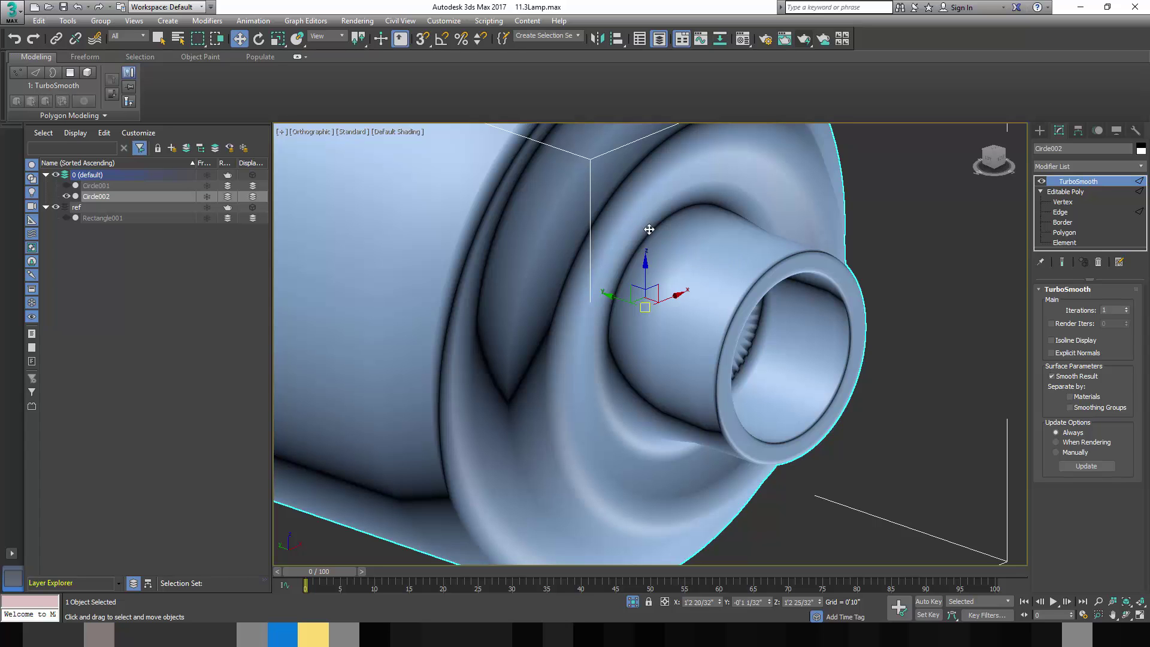
{"action": "scroll", "coordinate": [670, 263], "scroll_direction": "down", "scroll_amount": 4}
{"action": "scroll", "coordinate": [680, 274], "scroll_direction": "up", "scroll_amount": 4}
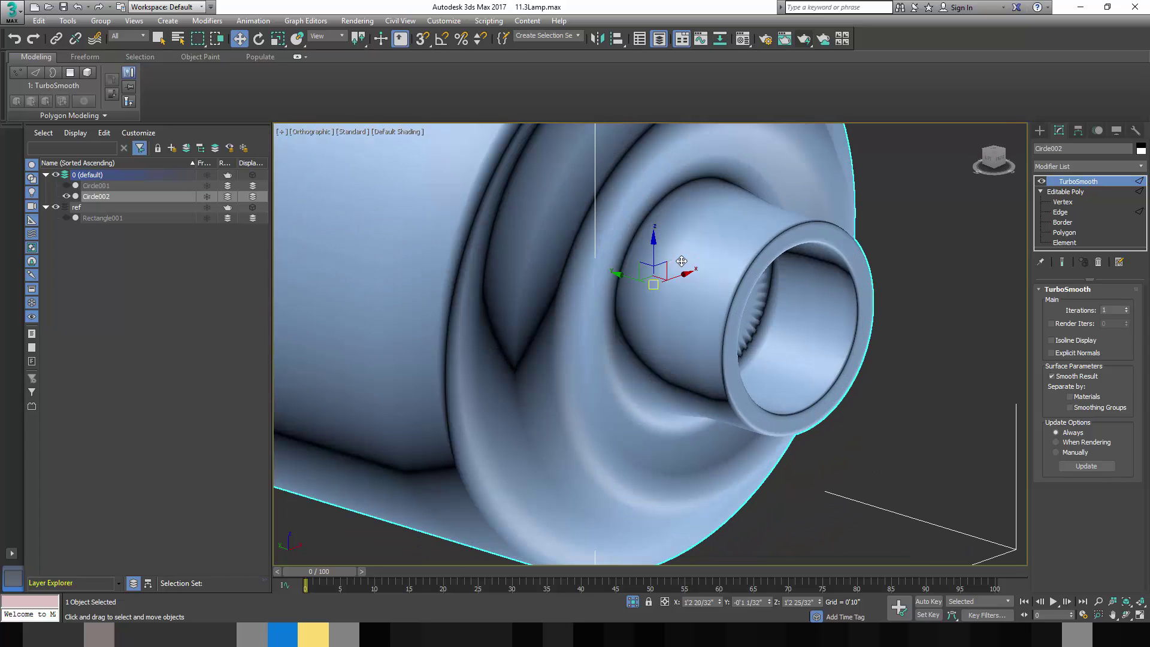
{"action": "scroll", "coordinate": [682, 261], "scroll_direction": "down", "scroll_amount": 5}
{"action": "middle_click_drag", "start_coordinate": [681, 261], "coordinate": [672, 276], "text": "alt"}
{"action": "scroll", "coordinate": [672, 277], "scroll_direction": "up", "scroll_amount": 2}
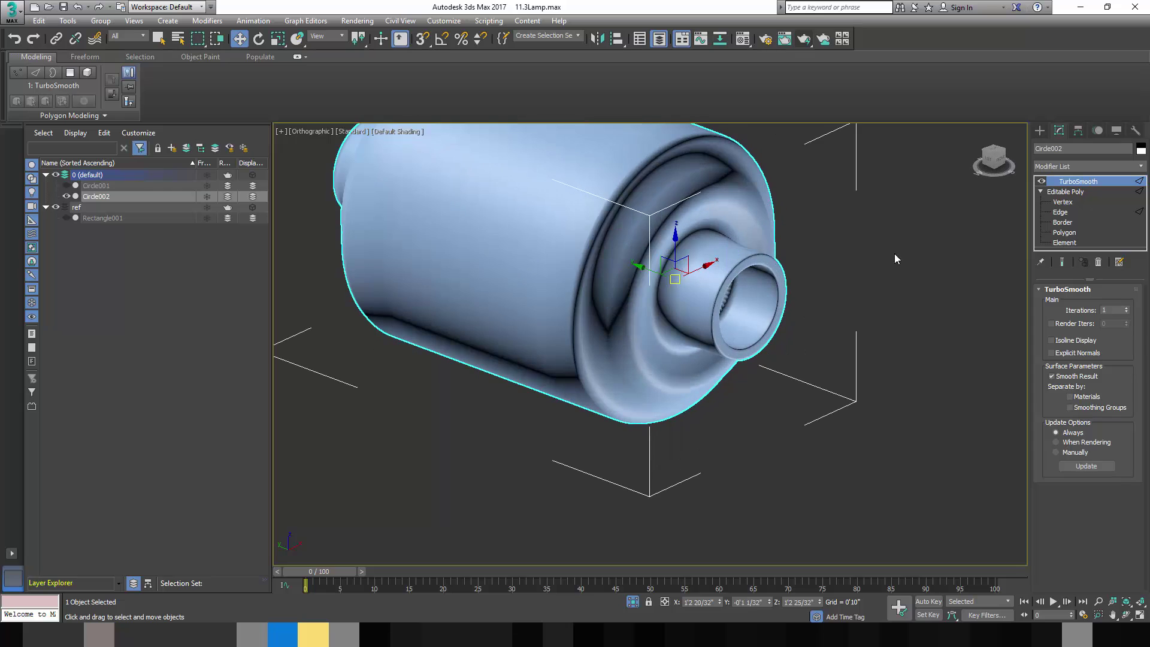
Step: Add a Swift Loop edge loop on the end cap's tapered wall, just inside the outer ring
{"action": "left_click", "coordinate": [1061, 213]}
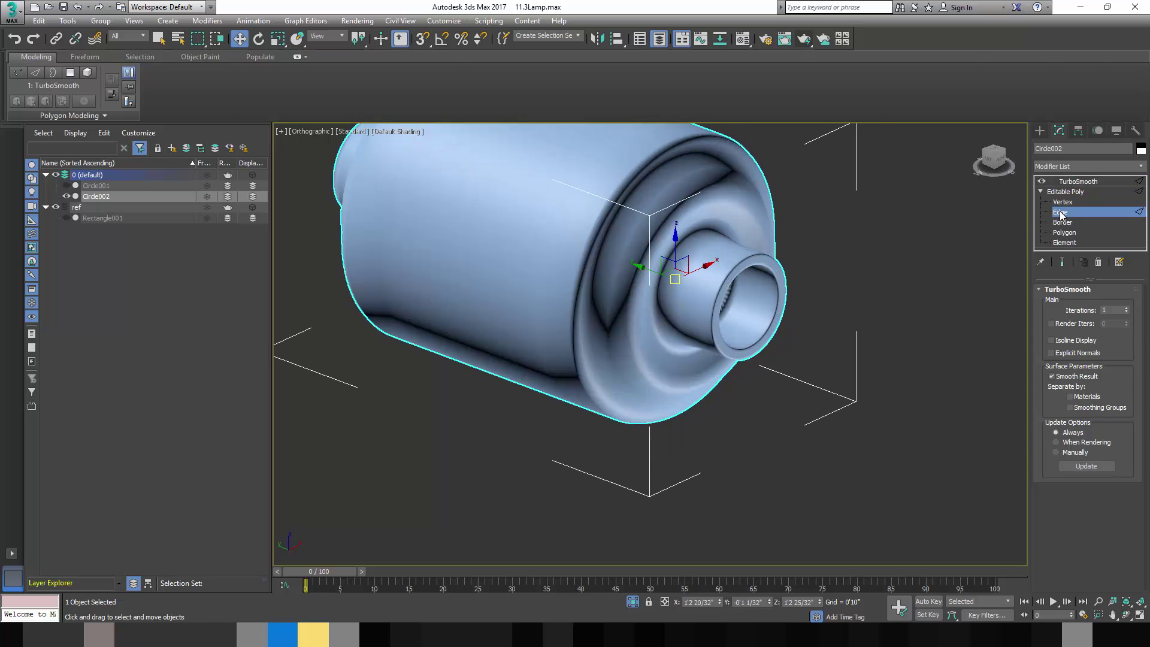
{"action": "key", "text": "F4"}
{"action": "scroll", "coordinate": [613, 279], "scroll_direction": "up", "scroll_amount": 4}
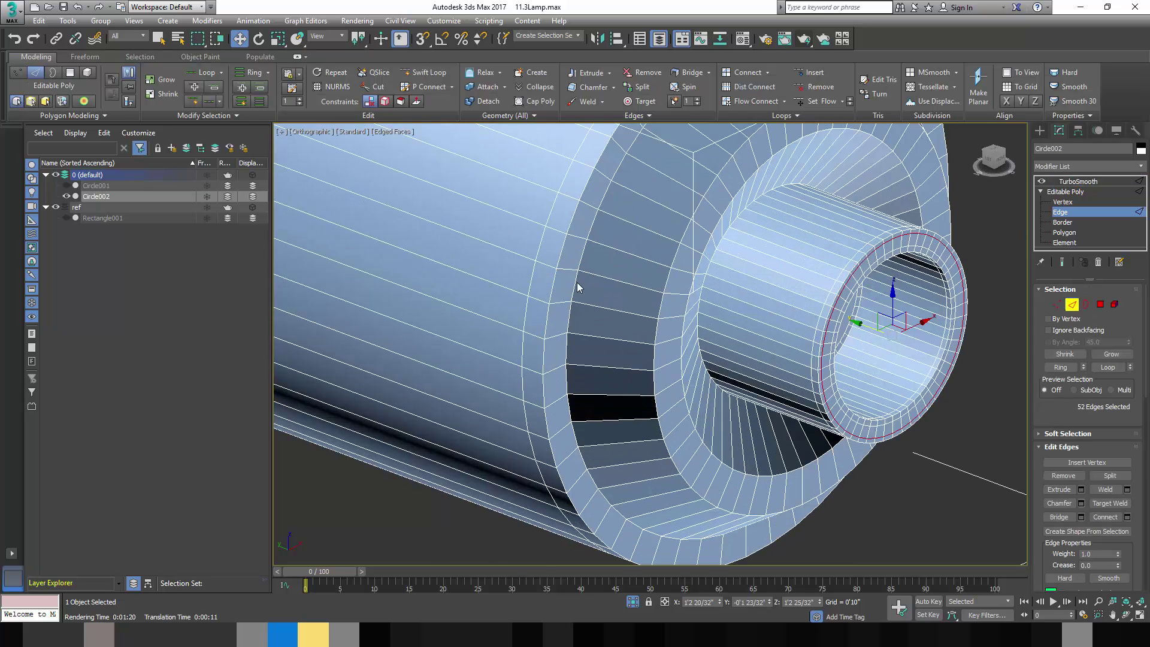
{"action": "left_click", "coordinate": [428, 72]}
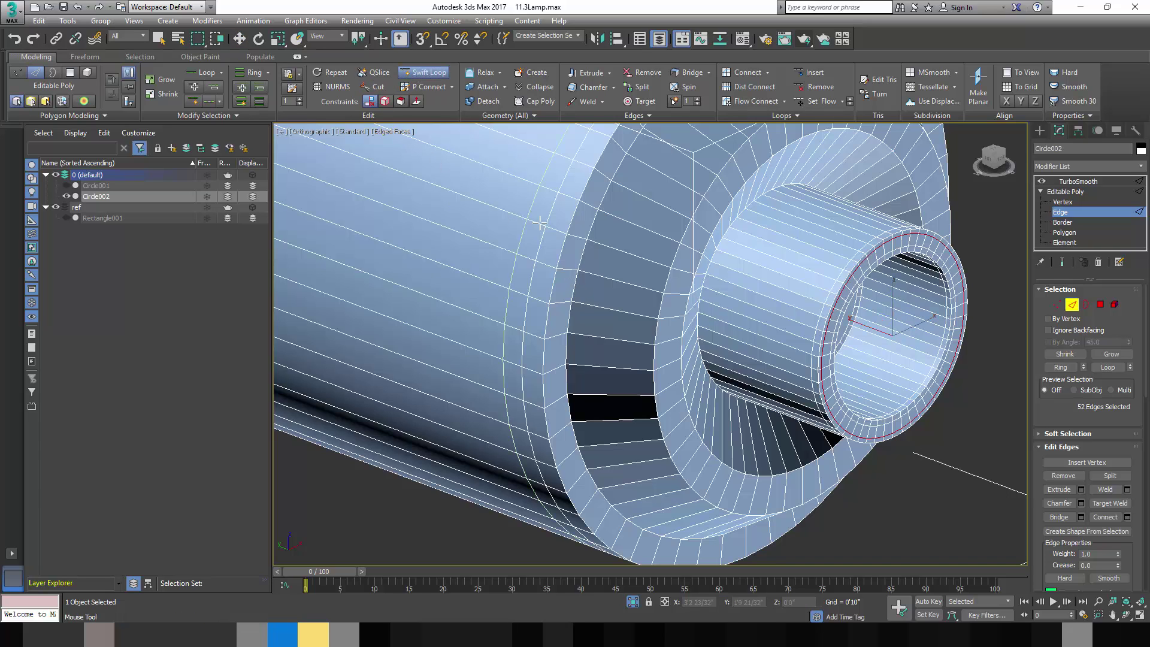
{"action": "left_click", "coordinate": [578, 271]}
{"action": "left_click", "coordinate": [583, 273]}
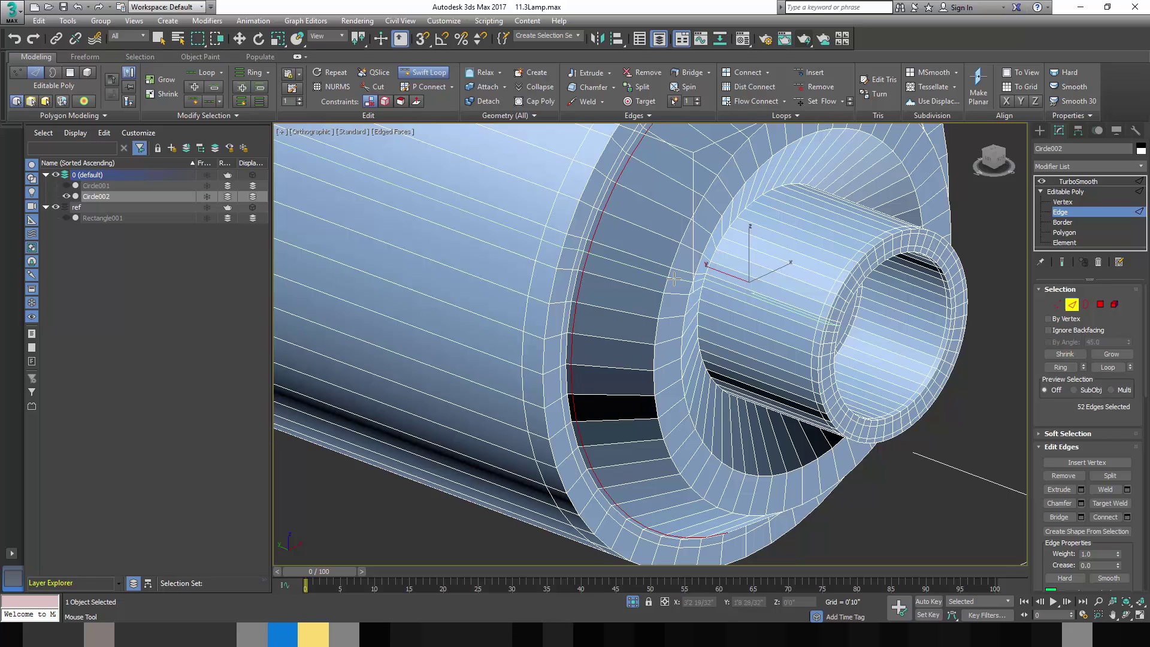
Step: Add a Swift Loop edge loop around the base of the pin where it meets the end cap
{"action": "scroll", "coordinate": [599, 293], "scroll_direction": "up", "scroll_amount": 2}
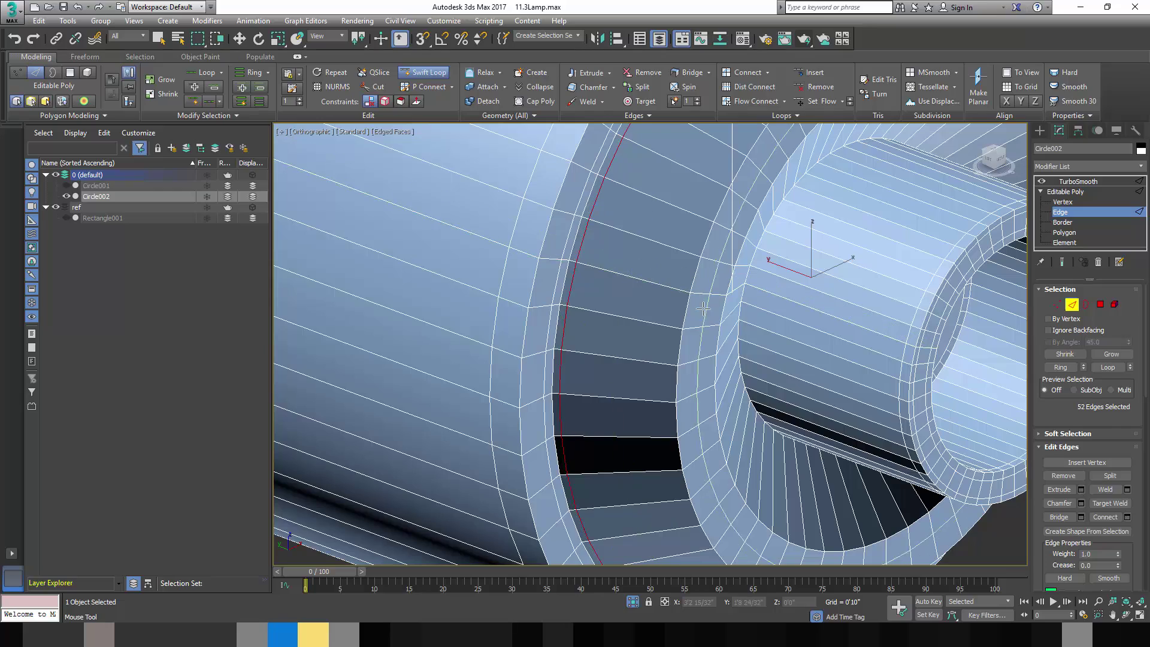
{"action": "scroll", "coordinate": [702, 308], "scroll_direction": "down", "scroll_amount": 3}
{"action": "middle_click_drag", "start_coordinate": [633, 263], "coordinate": [578, 273], "text": "alt"}
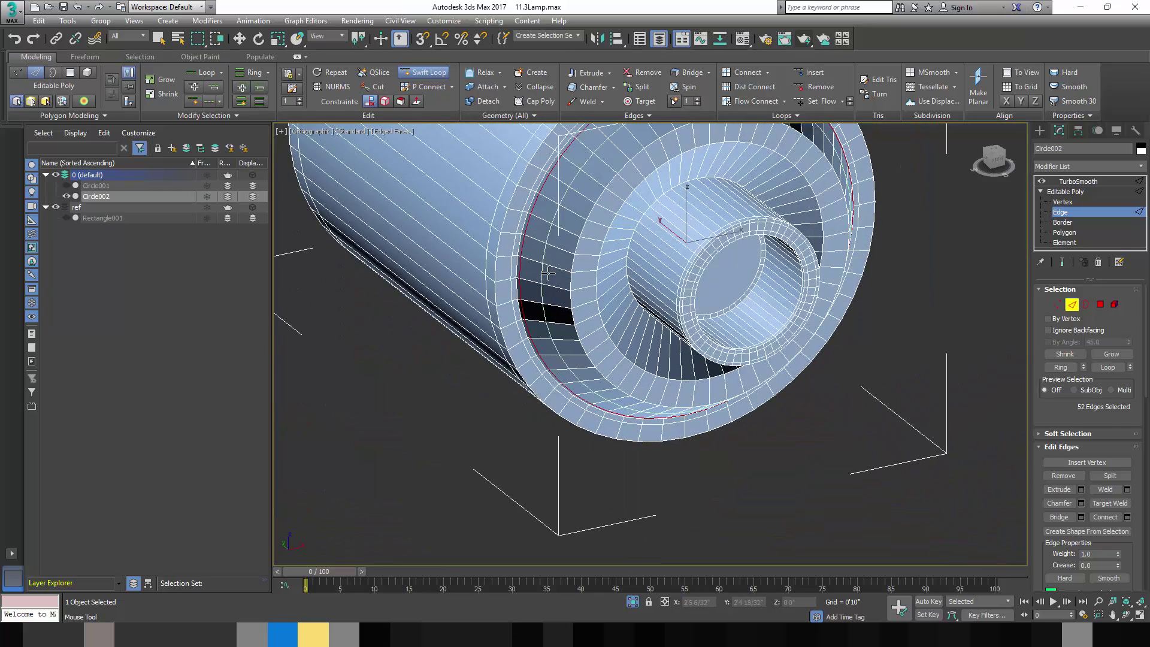
{"action": "scroll", "coordinate": [623, 254], "scroll_direction": "up", "scroll_amount": 4}
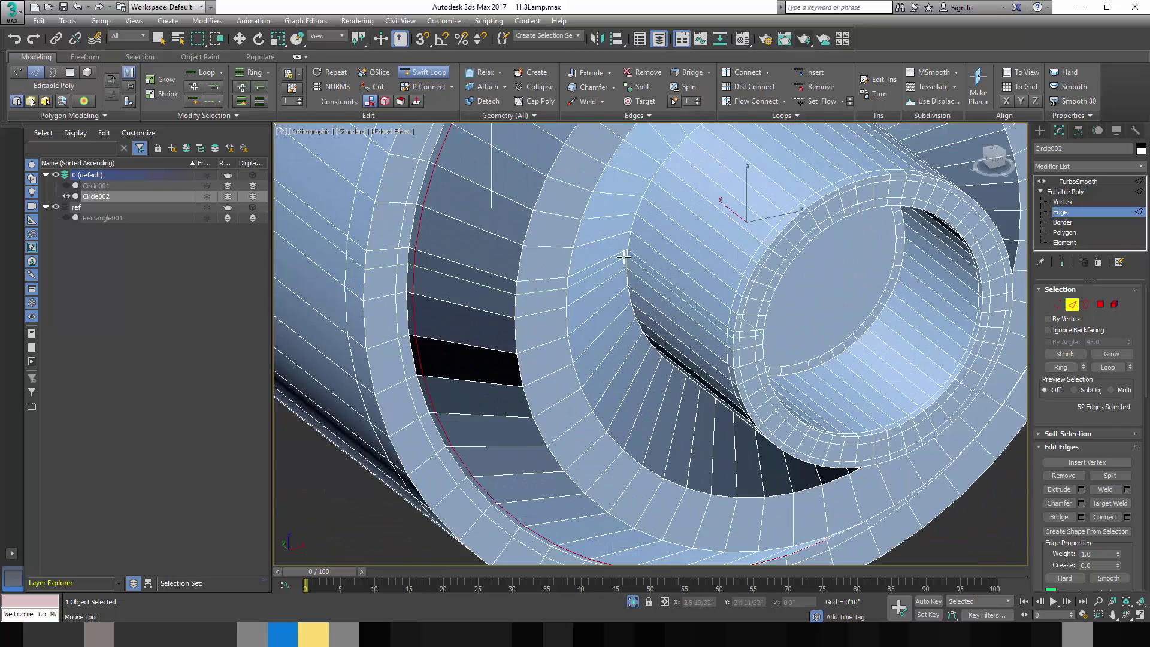
{"action": "left_click", "coordinate": [628, 253]}
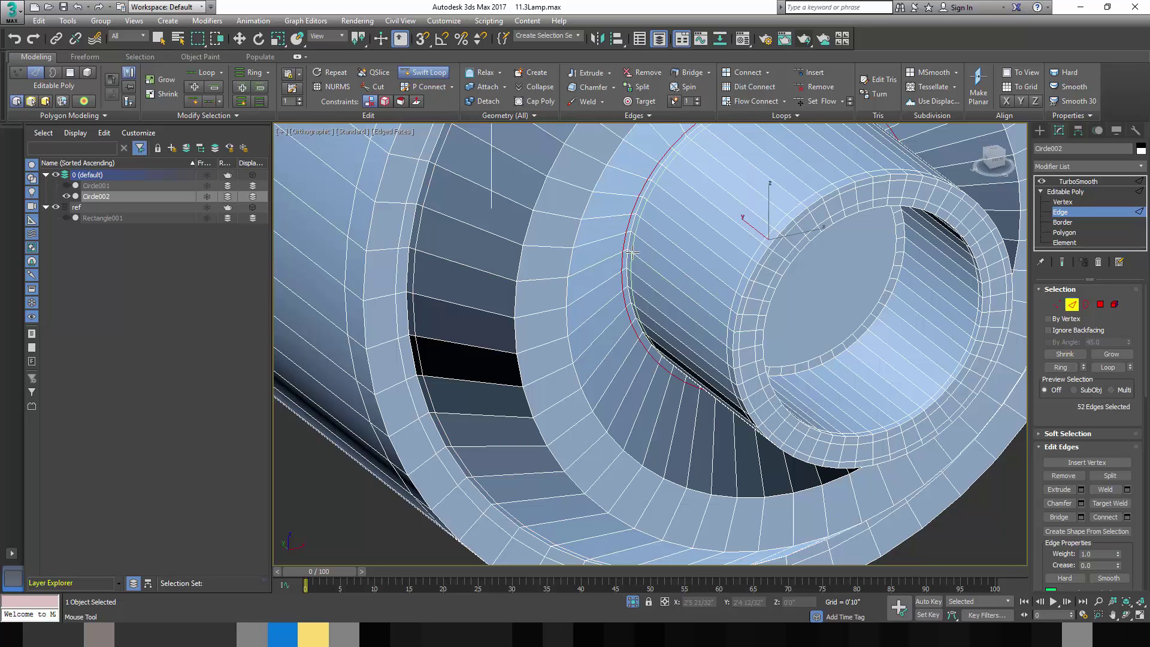
Step: Inspect the TurboSmooth result around the pin's base and inside its bore with the edge display hidden
{"action": "scroll", "coordinate": [995, 262], "scroll_direction": "down", "scroll_amount": 6}
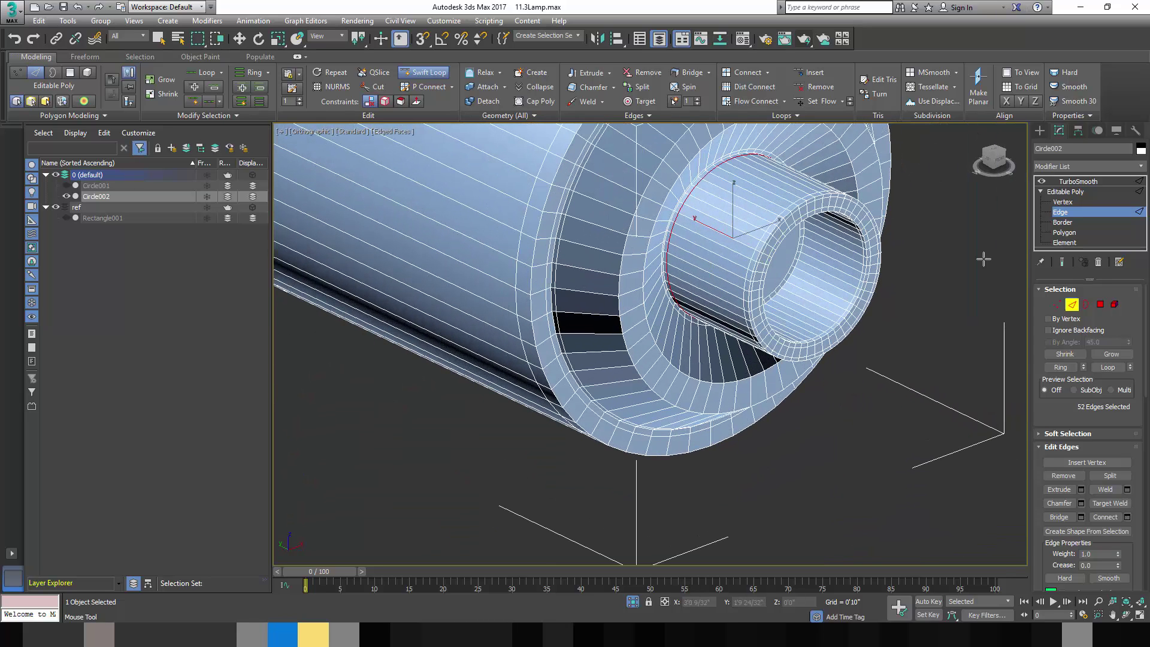
{"action": "left_click", "coordinate": [1065, 212]}
{"action": "left_click", "coordinate": [1073, 182]}
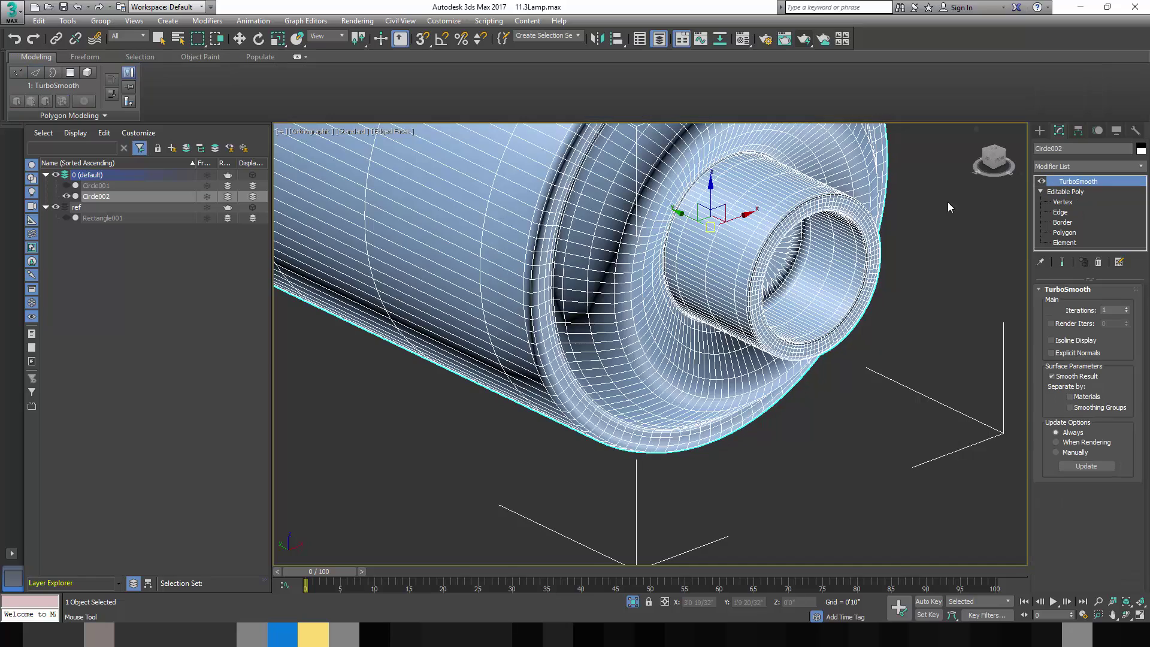
{"action": "middle_click_drag", "start_coordinate": [831, 231], "coordinate": [724, 255]}
{"action": "key", "text": "F4"}
{"action": "scroll", "coordinate": [596, 249], "scroll_direction": "down", "scroll_amount": 2}
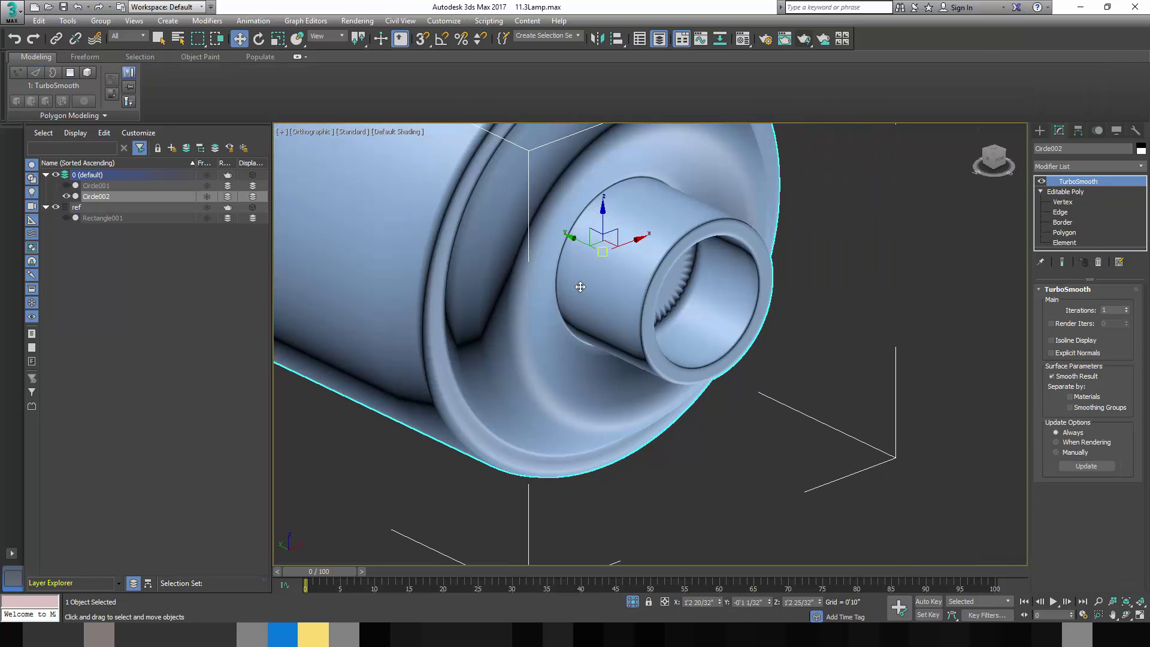
{"action": "scroll", "coordinate": [610, 237], "scroll_direction": "down", "scroll_amount": 2}
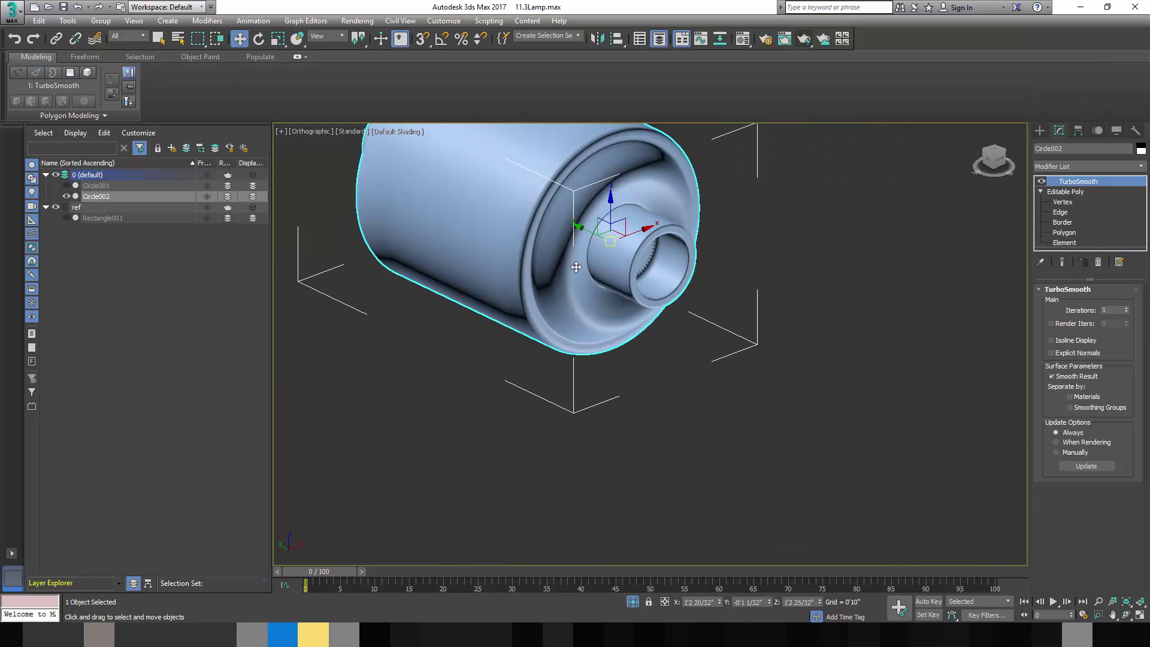
{"action": "mouse_move", "coordinate": [621, 289]}
{"action": "middle_mouse_down", "text": "alt"}
{"action": "mouse_move", "coordinate": [547, 267]}
{"action": "mouse_move", "coordinate": [616, 287]}
{"action": "middle_mouse_up", "text": "alt"}
{"action": "scroll", "coordinate": [621, 286], "scroll_direction": "up", "scroll_amount": 2}
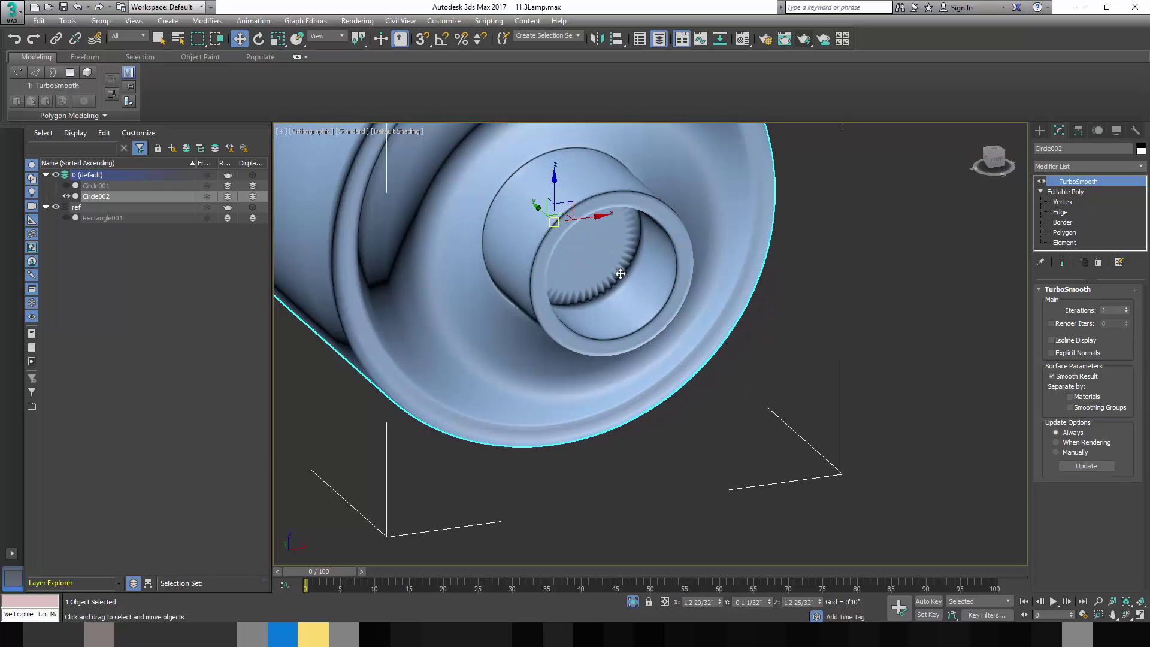
Step: Show the unsmoothed mesh edges and select a polygon on the bore's inner wall to examine its topology
{"action": "left_click", "coordinate": [1063, 202]}
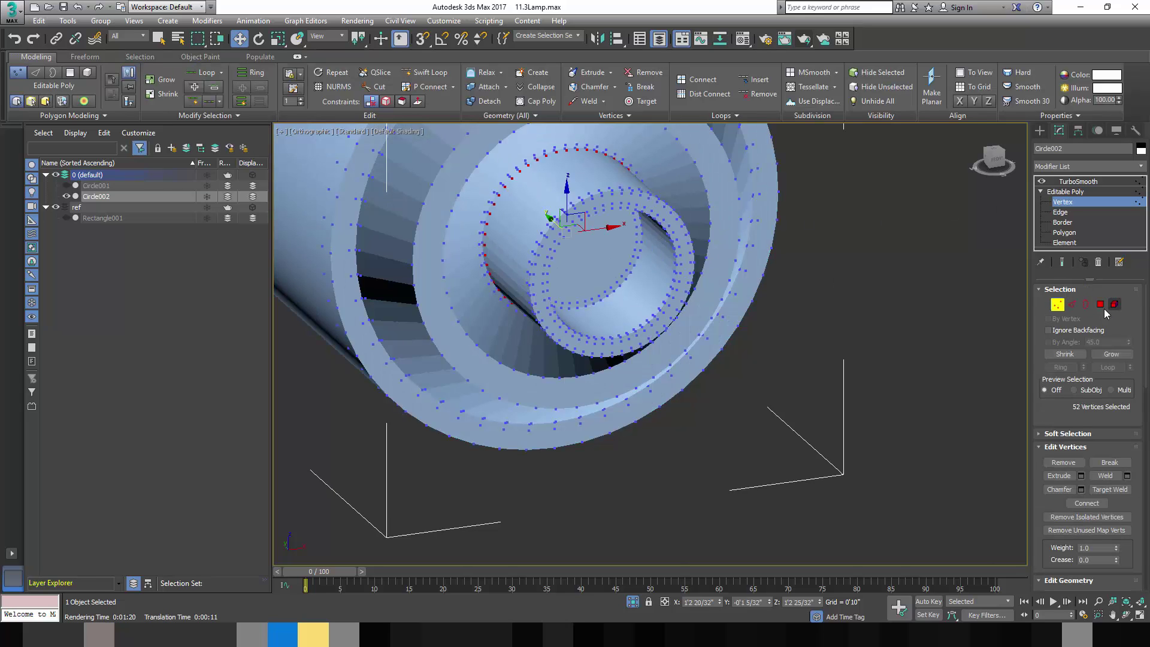
{"action": "key", "text": "F4"}
{"action": "scroll", "coordinate": [671, 286], "scroll_direction": "up", "scroll_amount": 4}
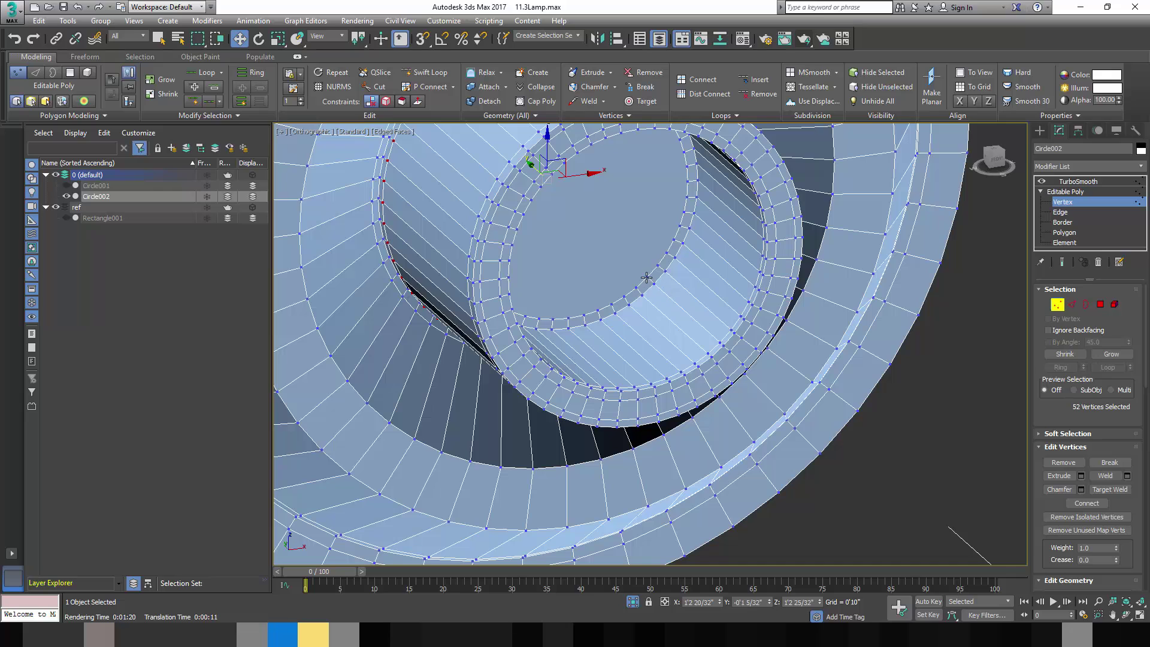
{"action": "scroll", "coordinate": [655, 266], "scroll_direction": "down", "scroll_amount": 2}
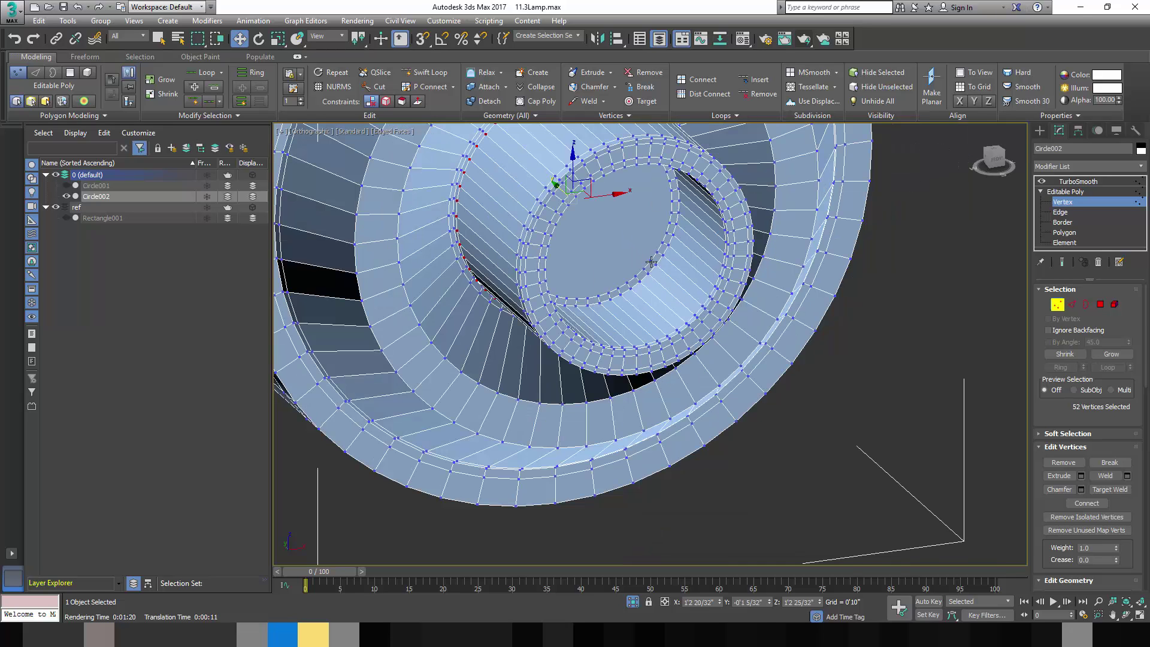
{"action": "key", "text": "4"}
{"action": "left_click", "coordinate": [665, 297]}
{"action": "scroll", "coordinate": [672, 301], "scroll_direction": "up", "scroll_amount": 4}
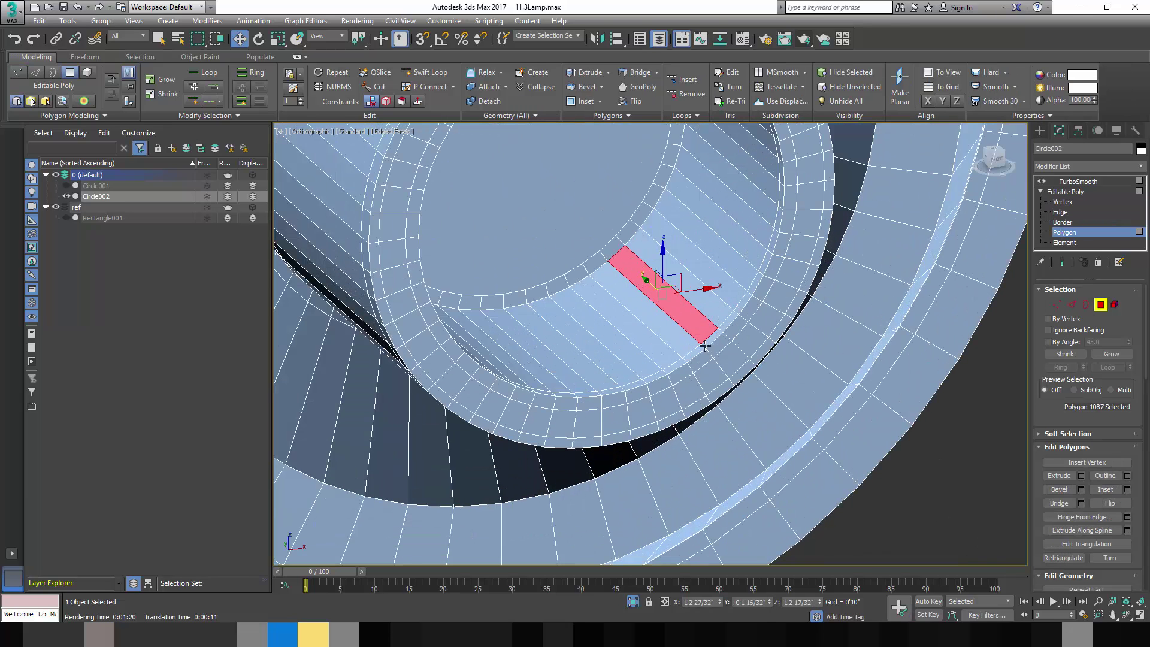
Step: Select the bore's circular floor polygon and examine the narrow ring of polygons around it
{"action": "scroll", "coordinate": [611, 261], "scroll_direction": "down", "scroll_amount": 4}
{"action": "left_click", "coordinate": [581, 251]}
{"action": "scroll", "coordinate": [577, 275], "scroll_direction": "up", "scroll_amount": 1}
{"action": "scroll", "coordinate": [576, 274], "scroll_direction": "up", "scroll_amount": 2}
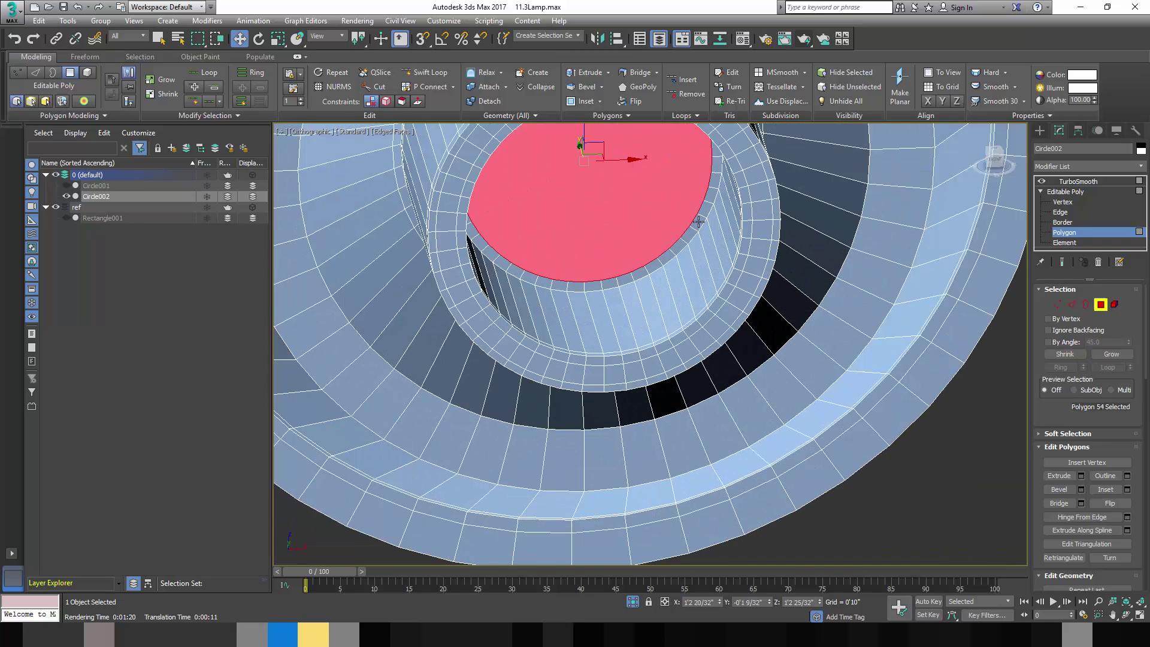
{"action": "scroll", "coordinate": [698, 221], "scroll_direction": "up", "scroll_amount": 2}
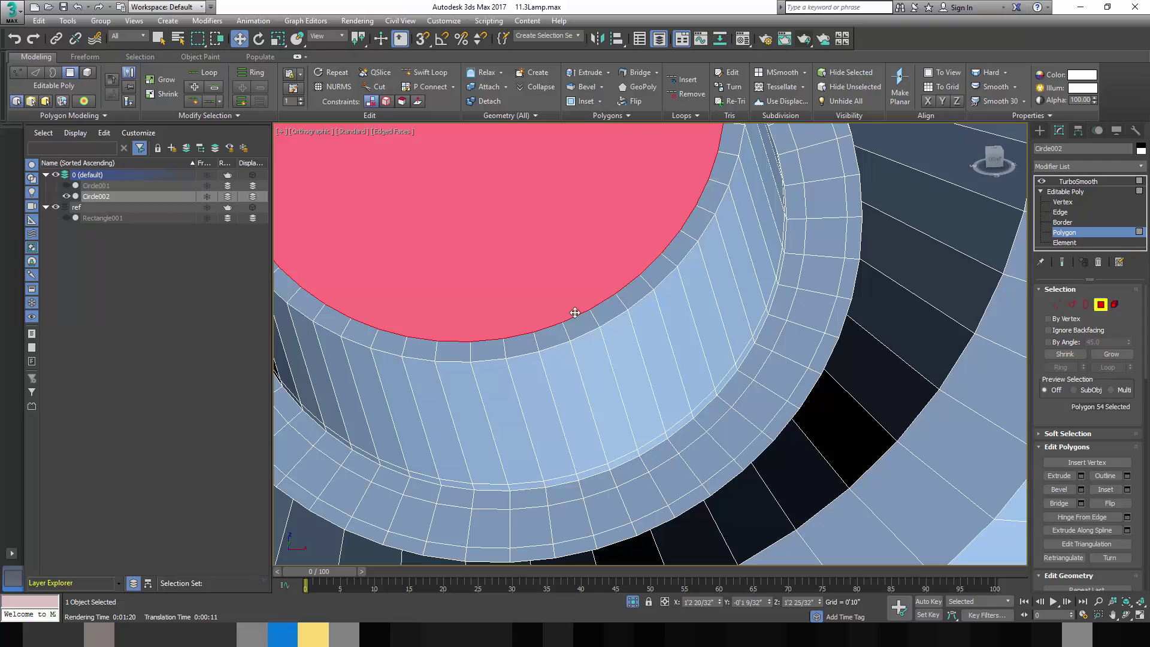
{"action": "scroll", "coordinate": [577, 313], "scroll_direction": "down", "scroll_amount": 4}
{"action": "mouse_move", "coordinate": [615, 334]}
{"action": "middle_mouse_down", "text": "alt"}
{"action": "mouse_move", "coordinate": [627, 317]}
{"action": "mouse_move", "coordinate": [617, 312]}
{"action": "mouse_move", "coordinate": [623, 329]}
{"action": "mouse_move", "coordinate": [651, 337]}
{"action": "mouse_move", "coordinate": [607, 334]}
{"action": "mouse_move", "coordinate": [636, 318]}
{"action": "mouse_move", "coordinate": [610, 309]}
{"action": "mouse_move", "coordinate": [632, 326]}
{"action": "middle_mouse_up", "text": "alt"}
{"action": "scroll", "coordinate": [609, 264], "scroll_direction": "up", "scroll_amount": 2}
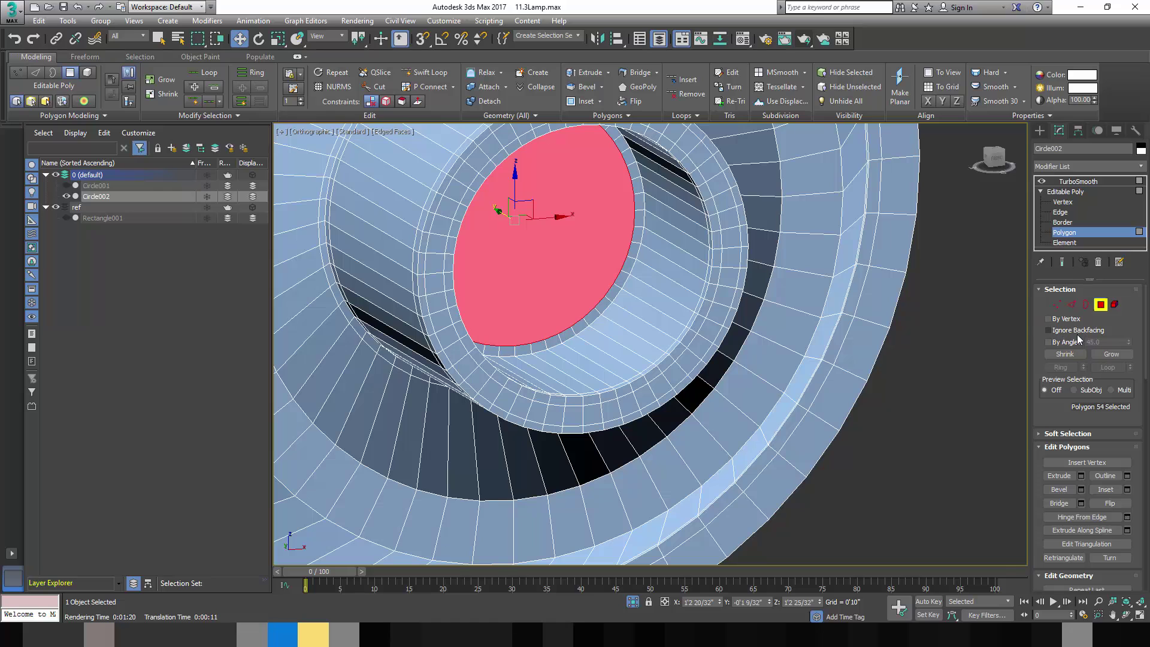
{"action": "scroll", "coordinate": [742, 324], "scroll_direction": "down", "scroll_amount": 3}
{"action": "middle_click_drag", "start_coordinate": [742, 324], "coordinate": [768, 348], "text": "alt"}
{"action": "scroll", "coordinate": [742, 336], "scroll_direction": "up", "scroll_amount": 3}
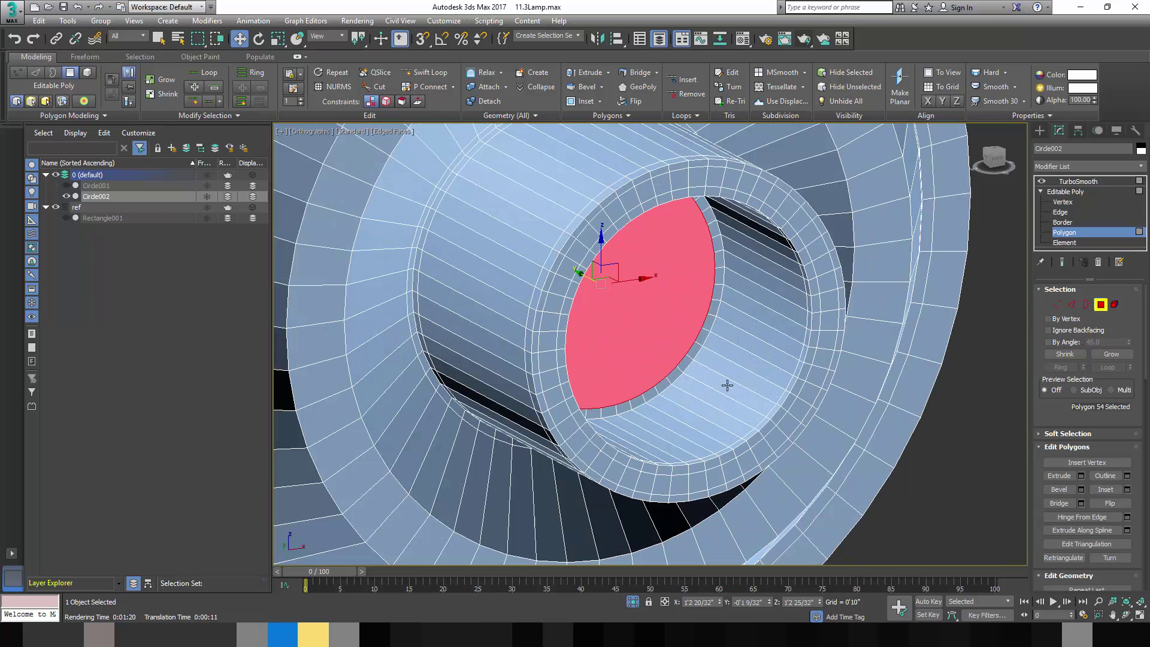
Step: Try removing the bore's circular floor polygon and check the opening with TurboSmooth
{"action": "left_click", "coordinate": [813, 321]}
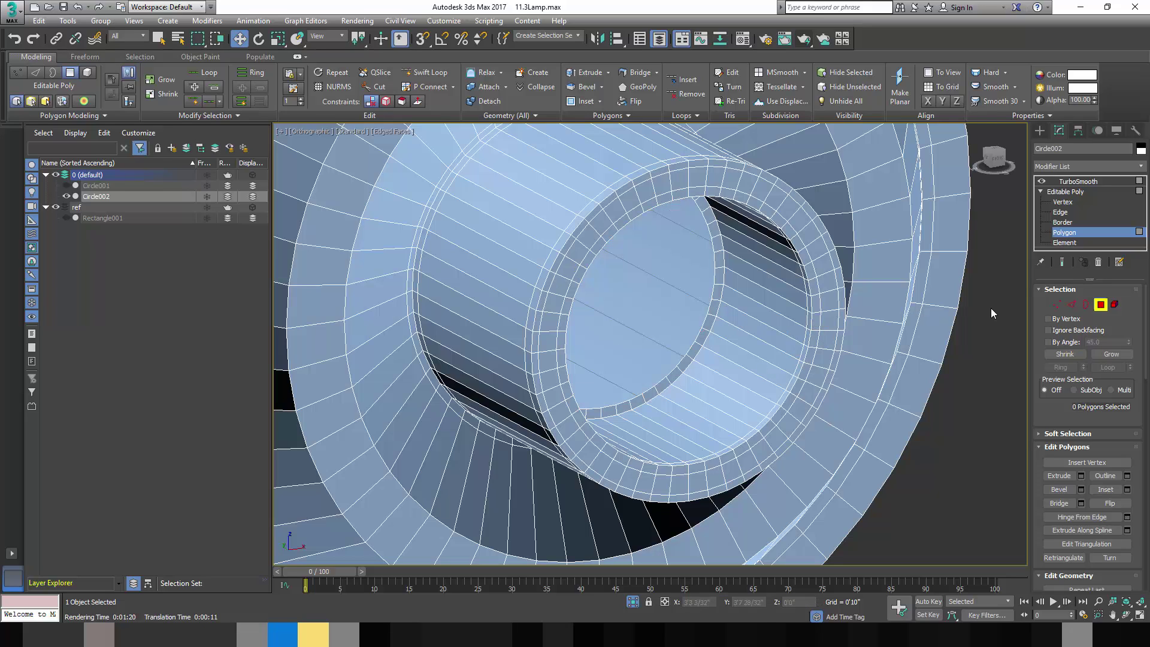
{"action": "left_click", "coordinate": [1100, 304]}
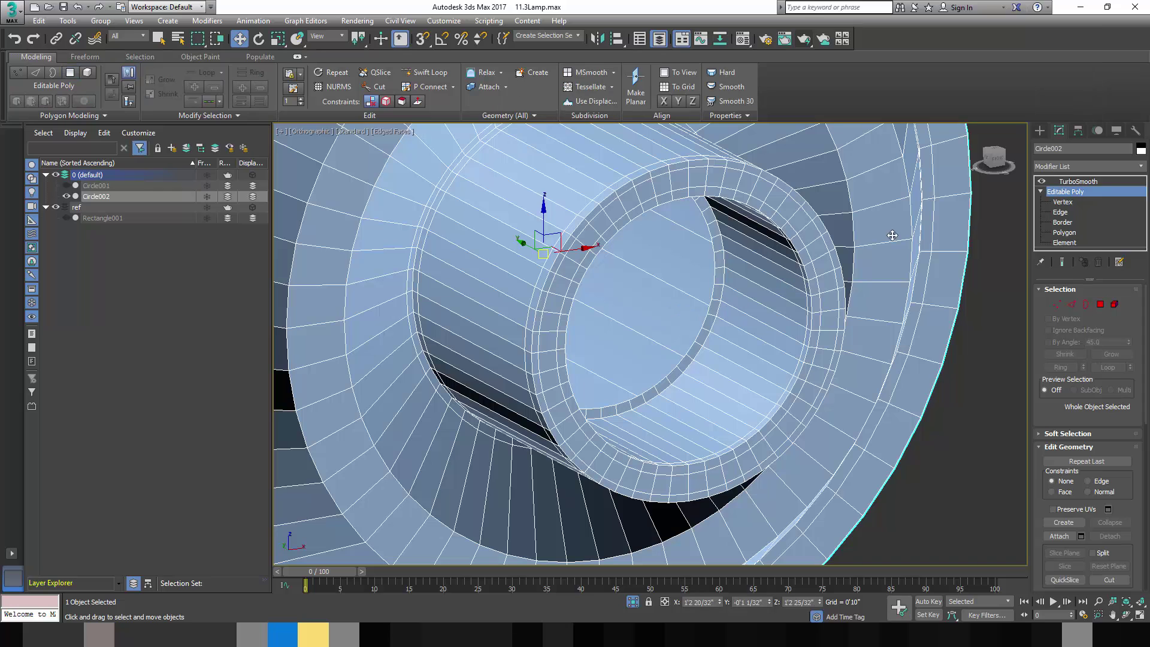
{"action": "left_click", "coordinate": [1090, 182]}
{"action": "scroll", "coordinate": [747, 244], "scroll_direction": "down", "scroll_amount": 2}
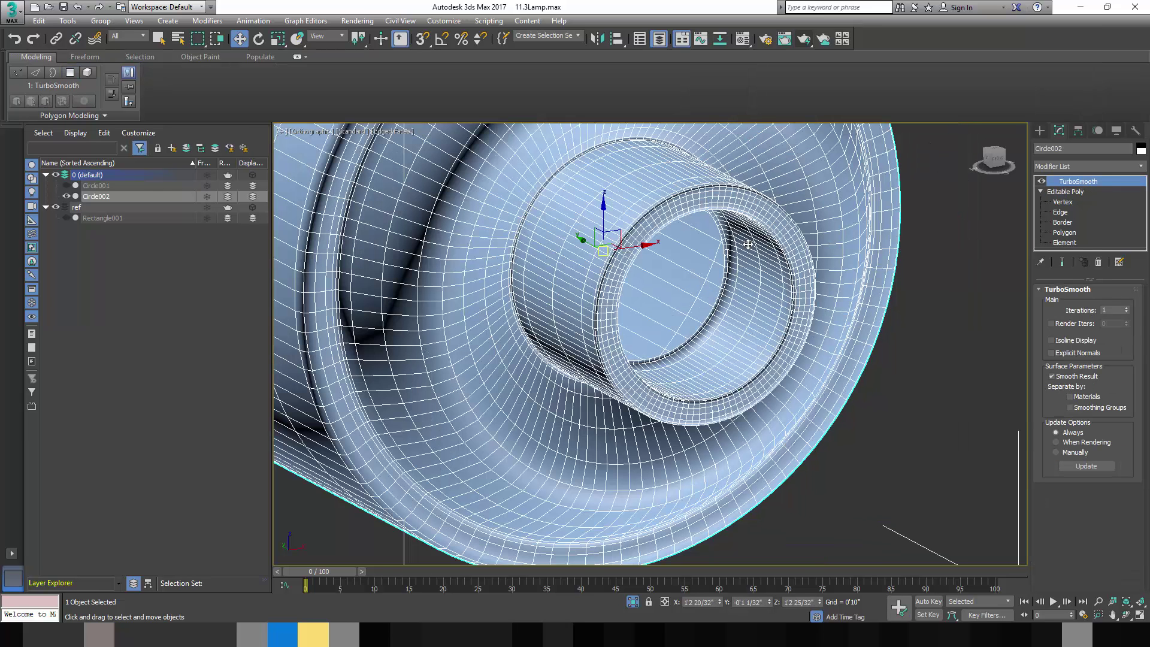
{"action": "key", "text": "F4"}
{"action": "mouse_move", "coordinate": [755, 298]}
{"action": "middle_mouse_down", "text": "alt"}
{"action": "mouse_move", "coordinate": [724, 295]}
{"action": "mouse_move", "coordinate": [764, 301]}
{"action": "middle_mouse_up", "text": "alt"}
{"action": "scroll", "coordinate": [764, 301], "scroll_direction": "up", "scroll_amount": 3}
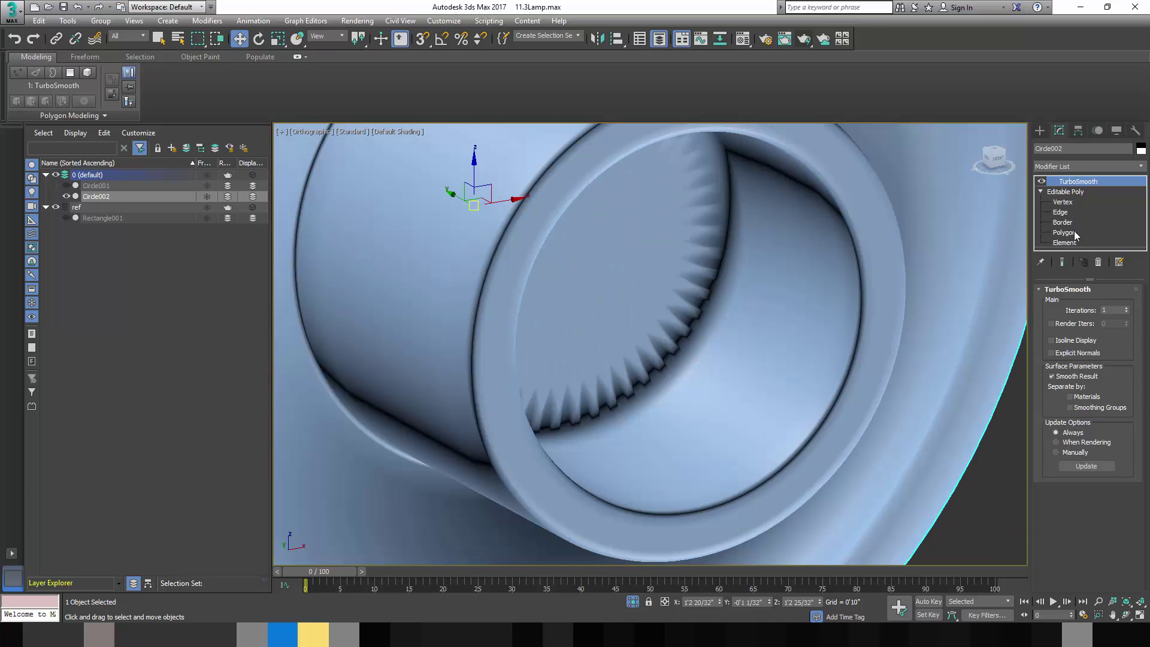
Step: Add a Swift Loop edge loop on the bore's inner wall close to its floor
{"action": "left_click", "coordinate": [1061, 213]}
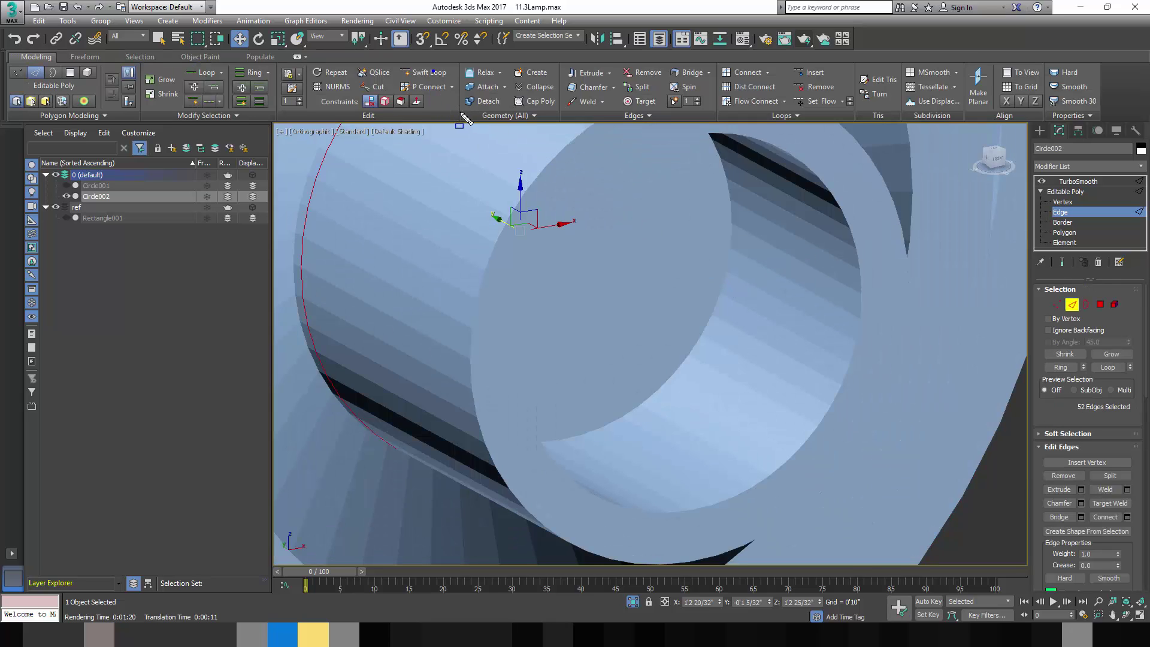
{"action": "left_click", "coordinate": [428, 73]}
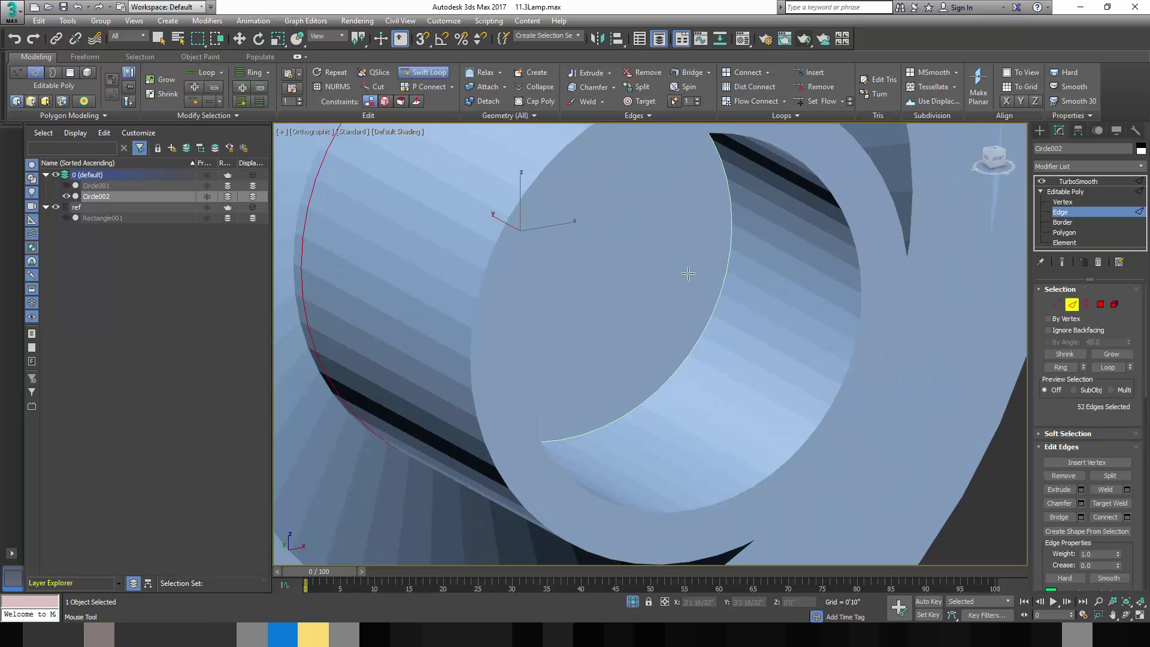
{"action": "left_click", "coordinate": [719, 328]}
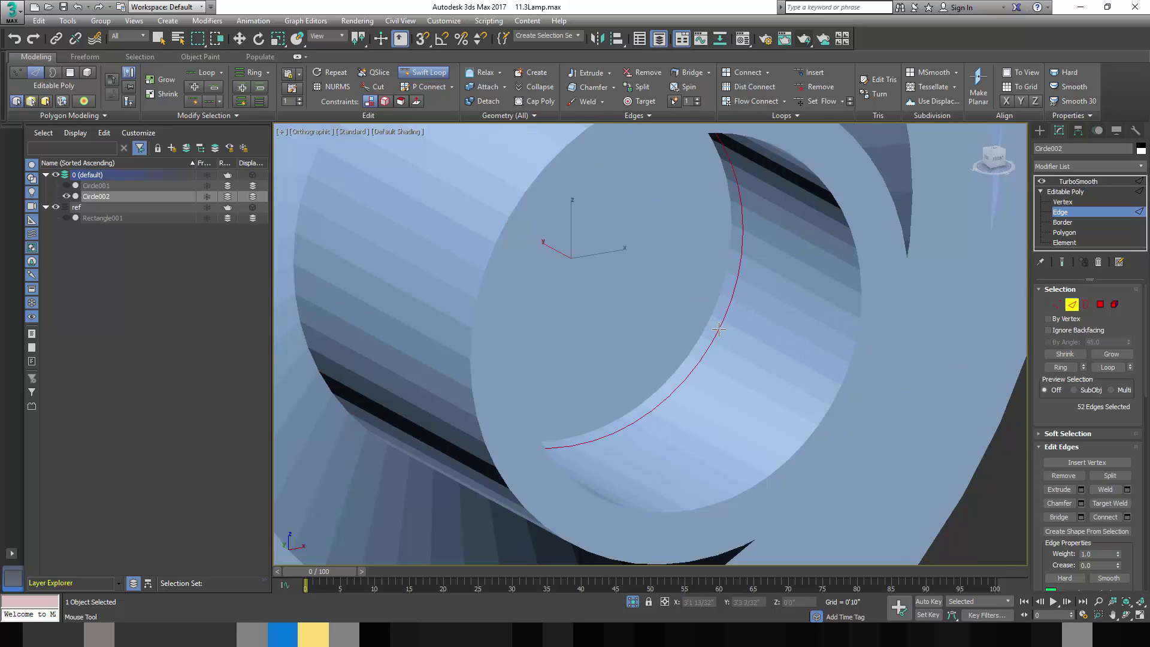
Step: Examine the edges around the bore's floor polygon, then review the smoothed part as a whole
{"action": "left_click", "coordinate": [1100, 305]}
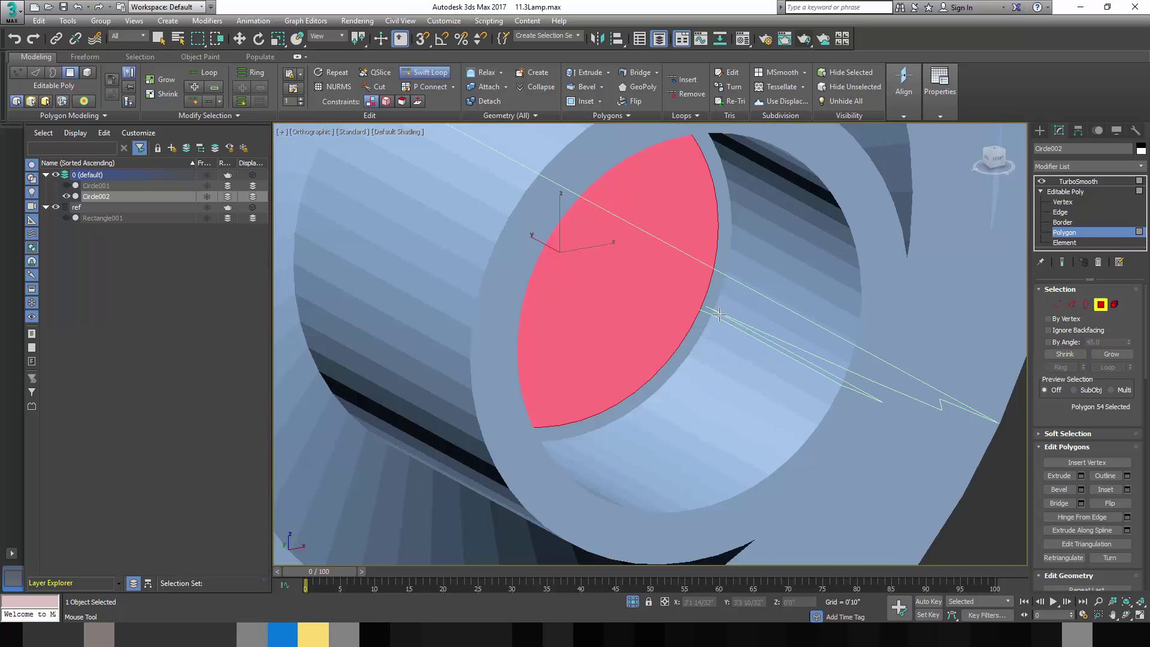
{"action": "scroll", "coordinate": [754, 341], "scroll_direction": "up", "scroll_amount": 4}
{"action": "key", "text": "F4"}
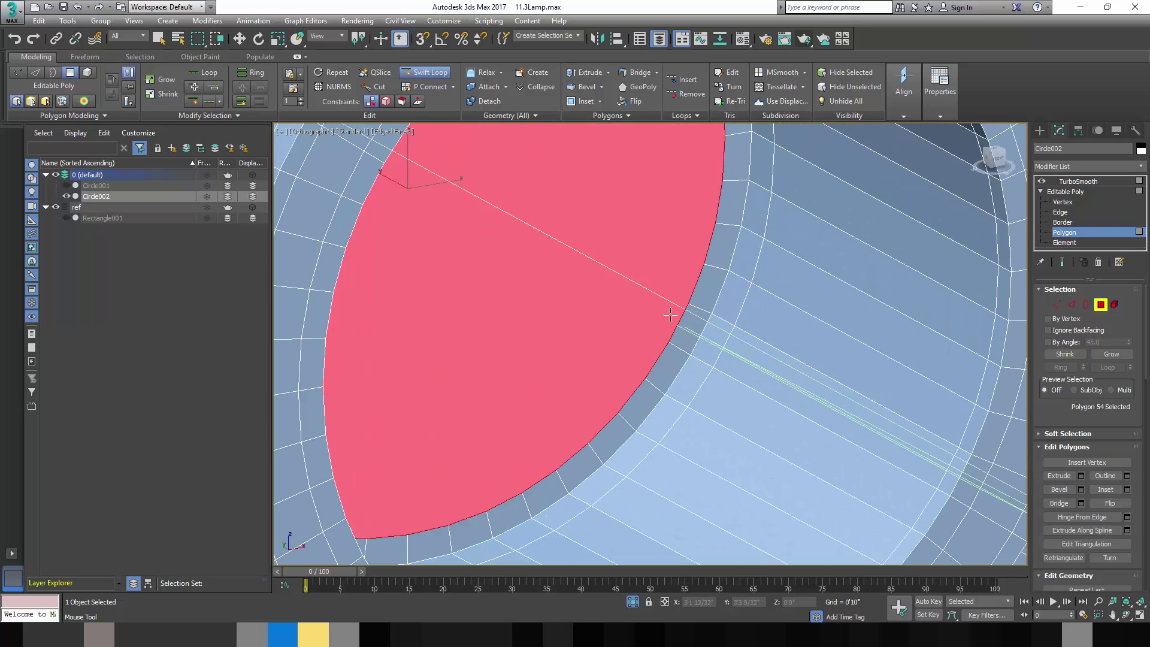
{"action": "key", "text": "w"}
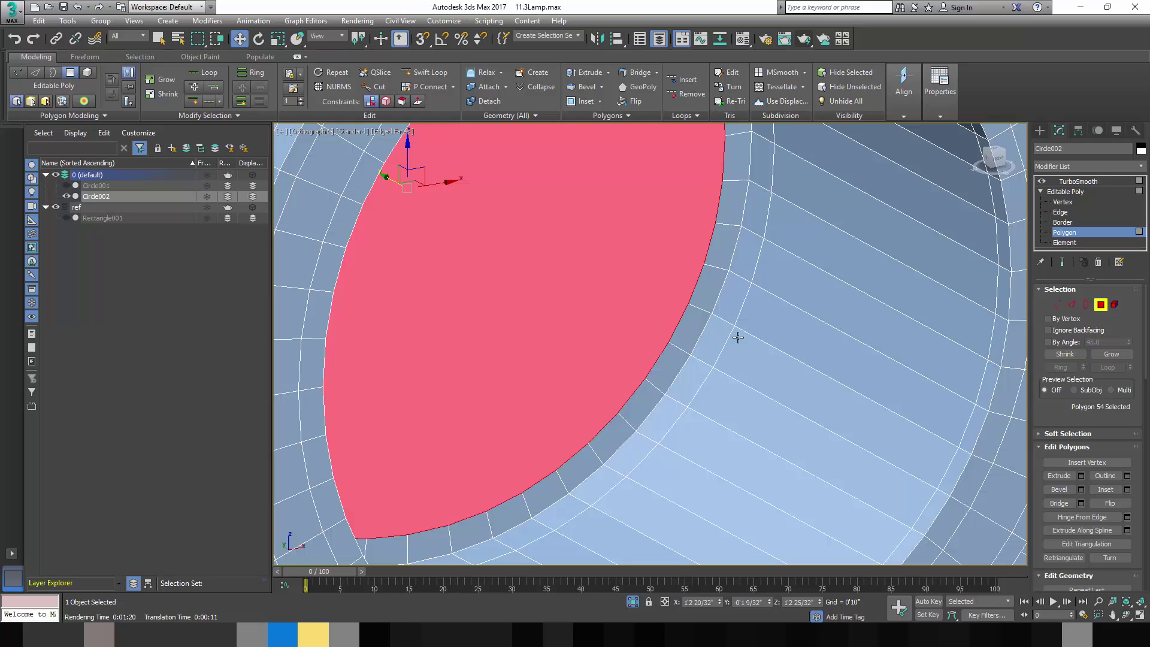
{"action": "left_click", "coordinate": [1100, 306]}
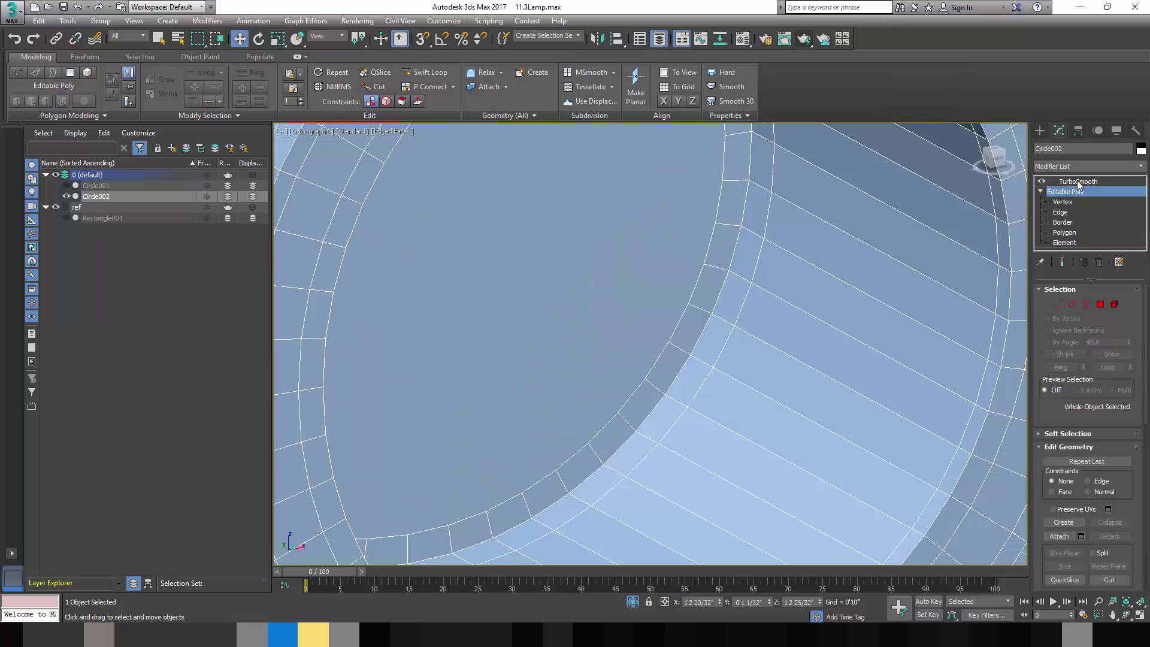
{"action": "left_click", "coordinate": [1077, 181]}
{"action": "key", "text": "F4"}
{"action": "scroll", "coordinate": [763, 279], "scroll_direction": "down", "scroll_amount": 5}
{"action": "middle_click_drag", "start_coordinate": [820, 294], "coordinate": [827, 339], "text": "alt"}
{"action": "middle_click_drag", "start_coordinate": [555, 320], "coordinate": [666, 336], "text": "alt"}
Step: In the Top view, add a Symmetry modifier between Editable Poly and TurboSmooth, with its mirror axis set to Z
{"action": "key", "text": "t"}
{"action": "key", "text": "e"}
{"action": "scroll", "coordinate": [684, 328], "scroll_direction": "up", "scroll_amount": 8}
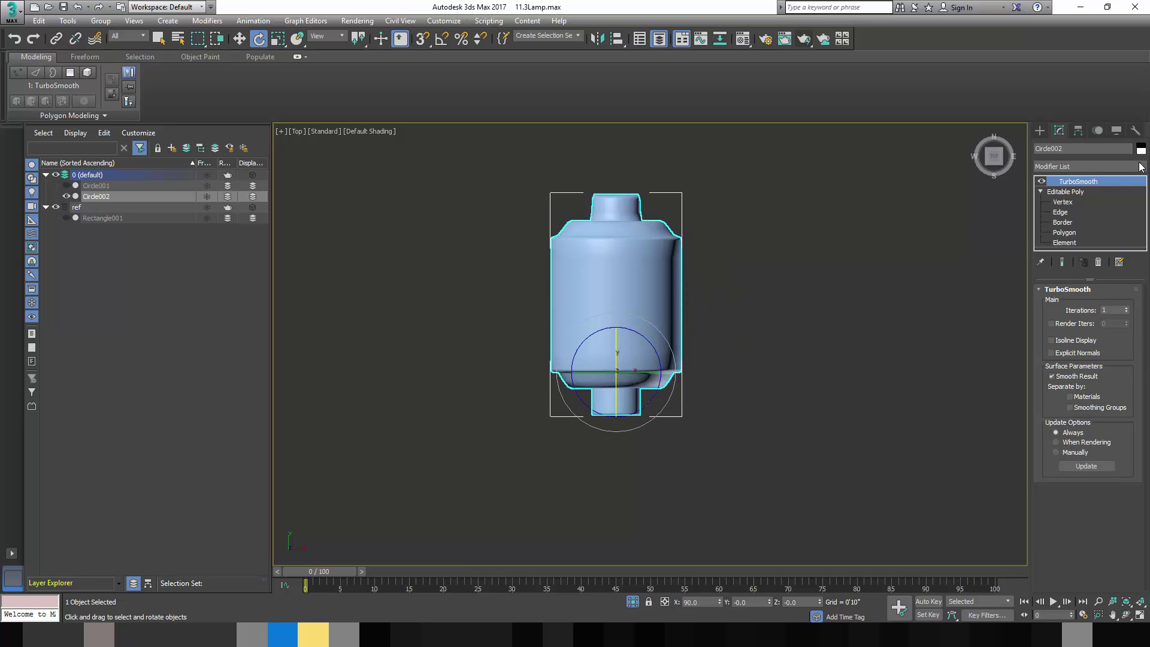
{"action": "left_click", "coordinate": [1063, 192]}
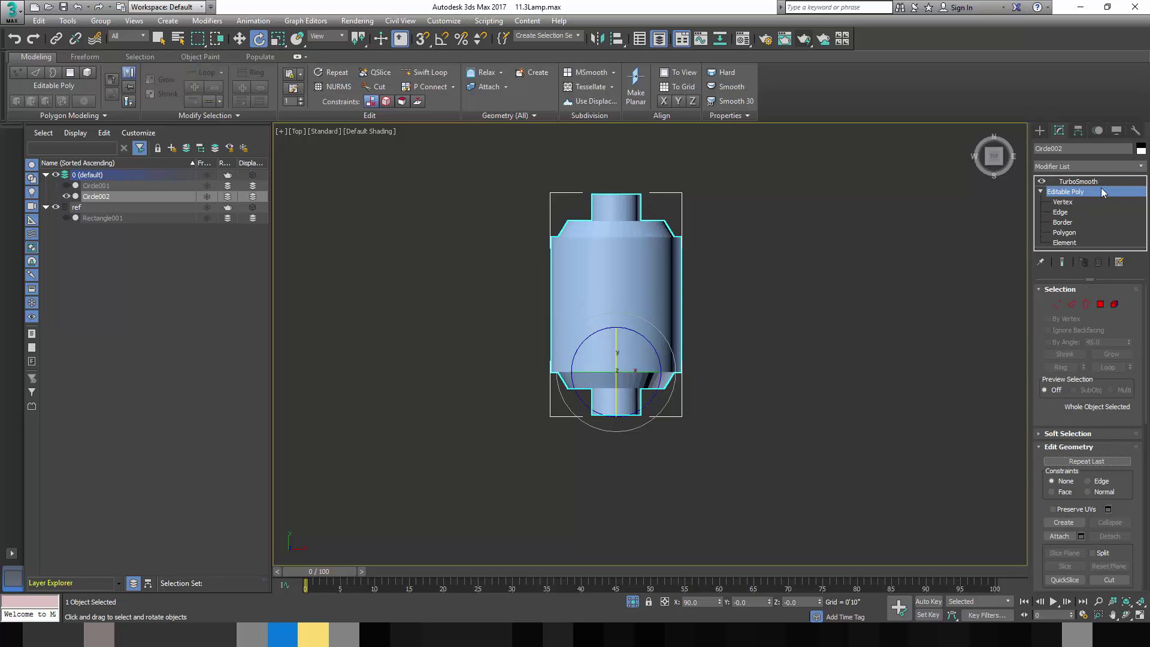
{"action": "left_click", "coordinate": [1142, 167]}
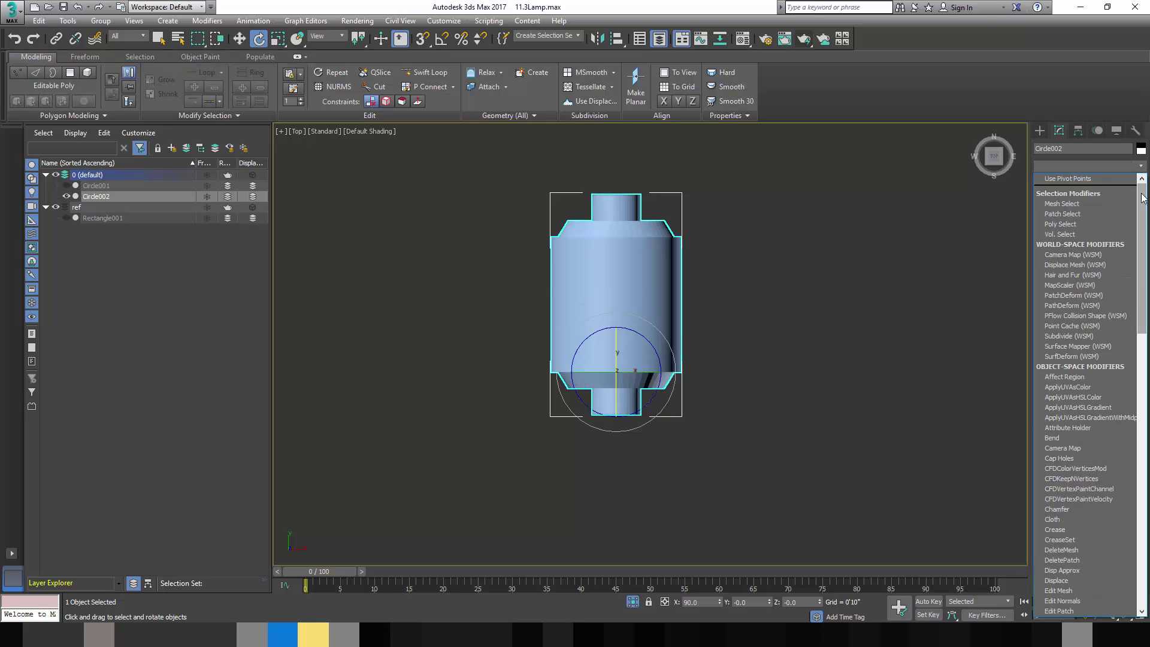
{"action": "left_click_drag", "start_coordinate": [1141, 194], "coordinate": [1142, 459]}
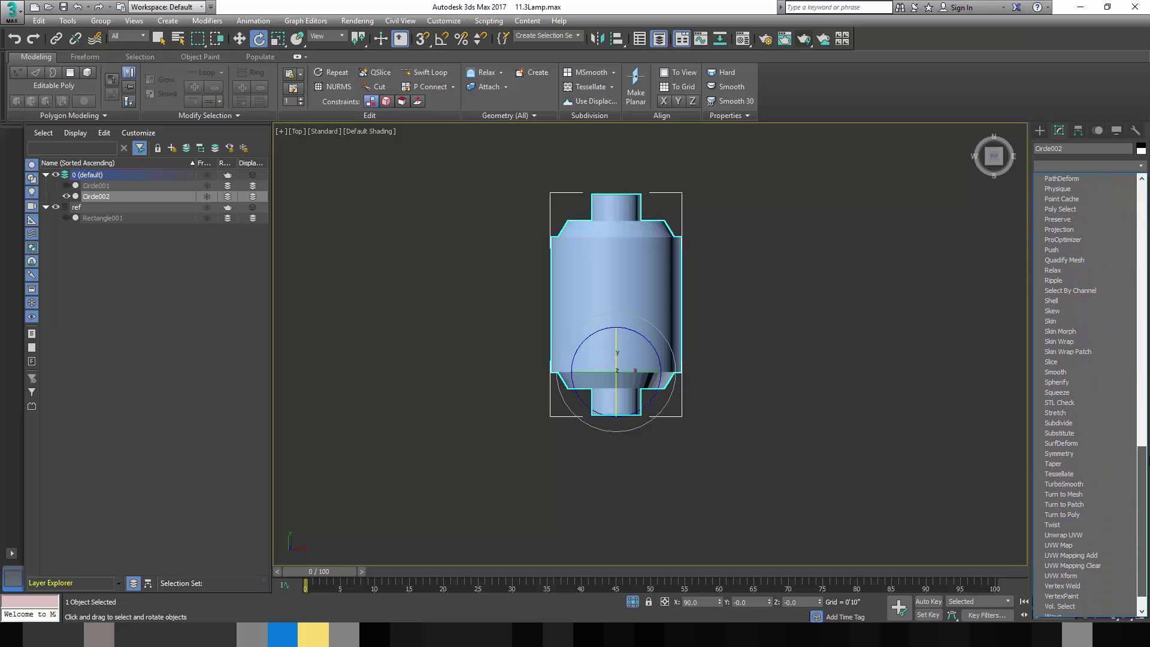
{"action": "left_click", "coordinate": [1060, 455]}
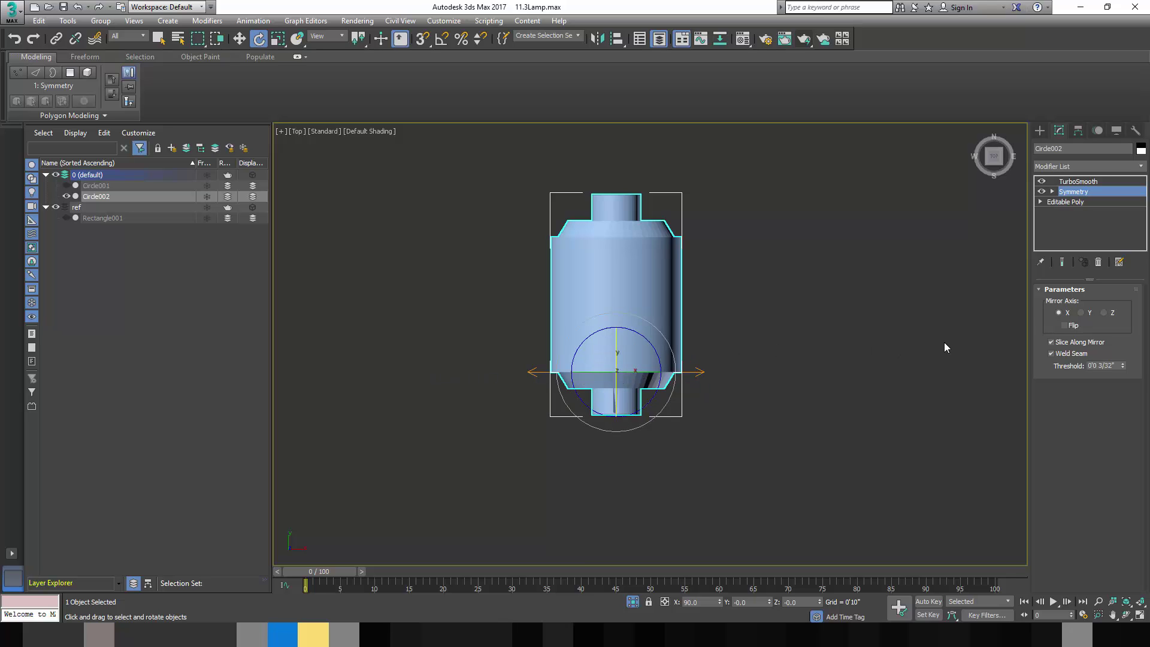
{"action": "left_click", "coordinate": [1082, 312]}
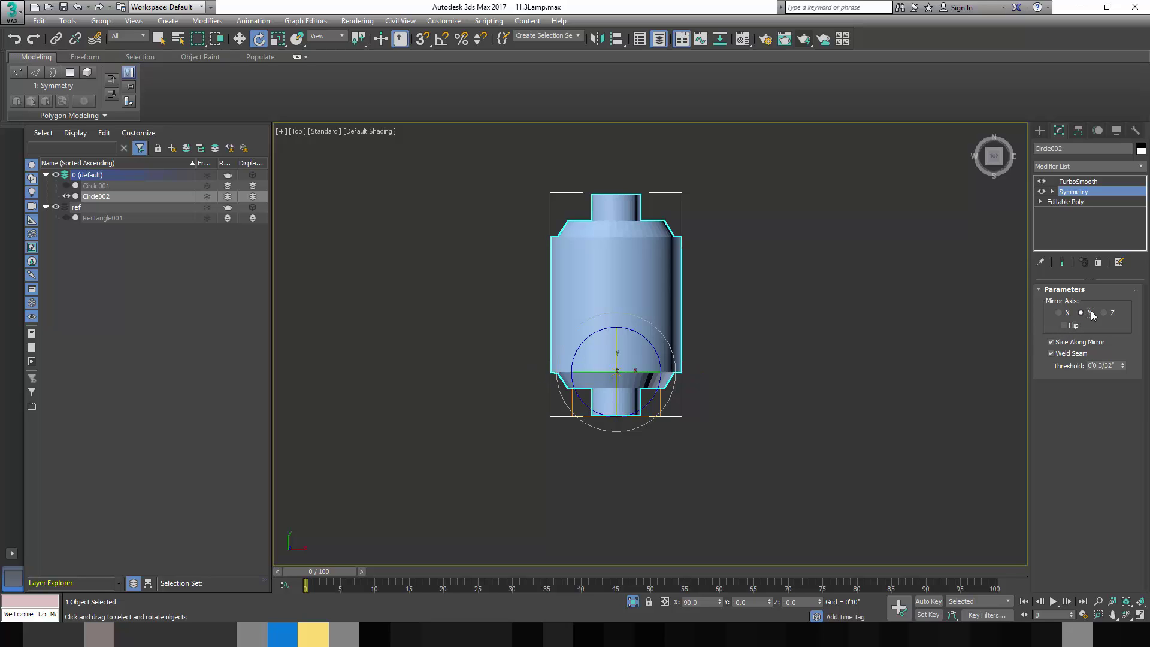
{"action": "left_click", "coordinate": [1105, 313]}
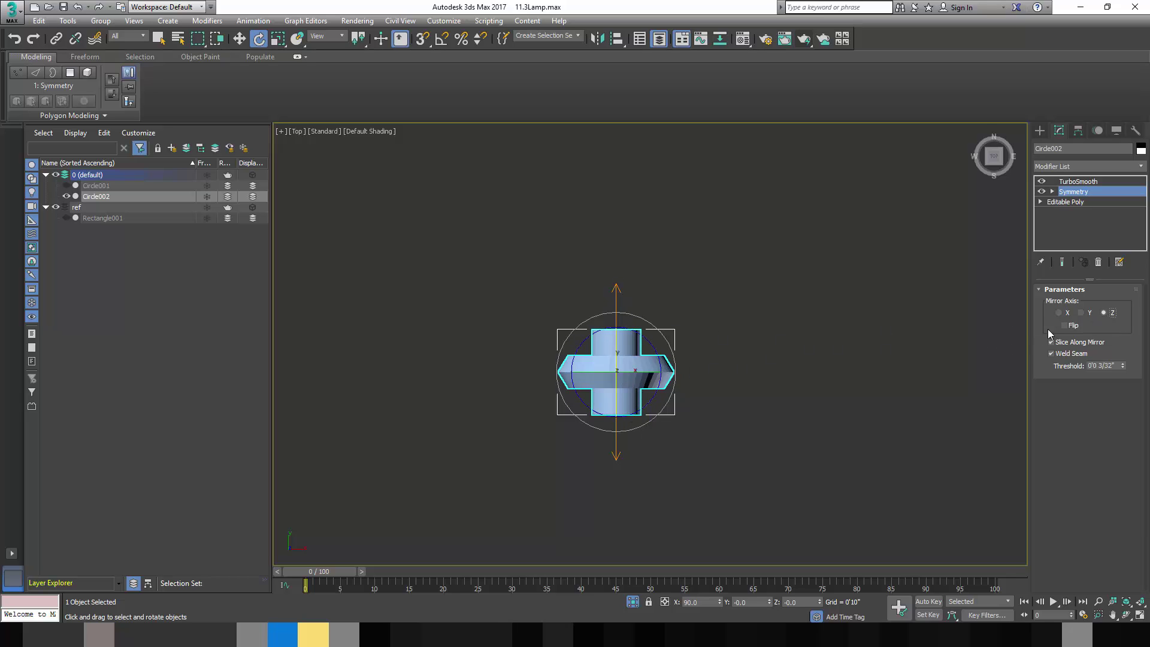
Step: Move the Symmetry mirror plane about 25/32" along Y in the Top view to lengthen the straight cylinder body between the tapered ends
{"action": "left_click", "coordinate": [1052, 191]}
{"action": "left_click", "coordinate": [1073, 202]}
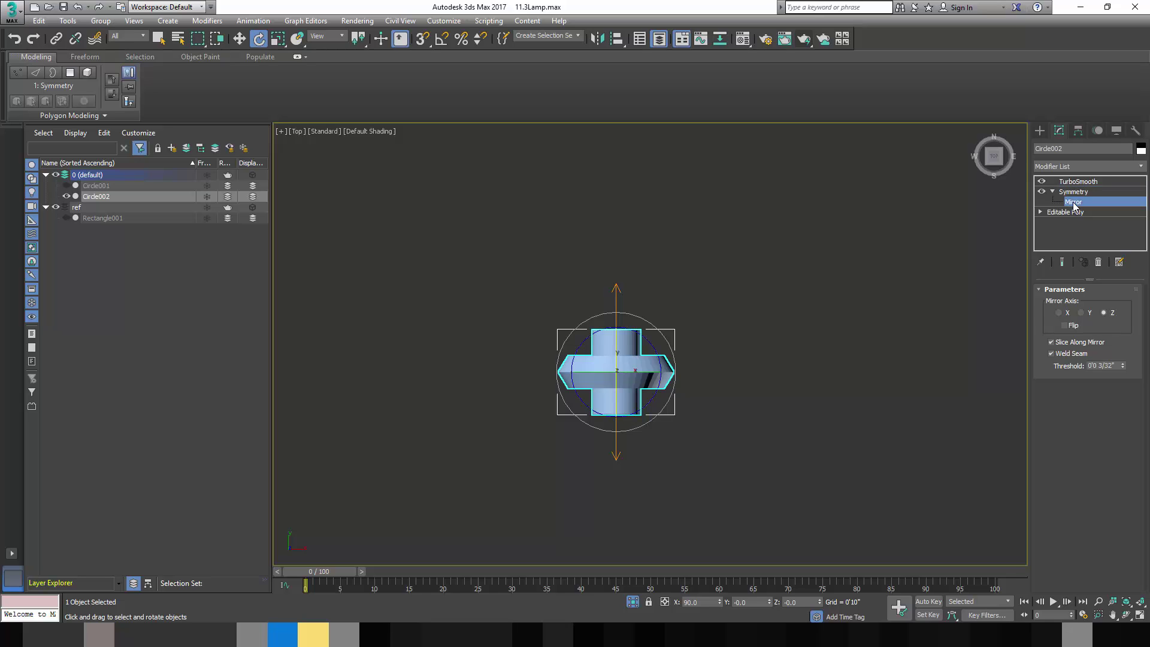
{"action": "left_click", "coordinate": [240, 39]}
{"action": "left_click_drag", "start_coordinate": [615, 329], "coordinate": [611, 282]}
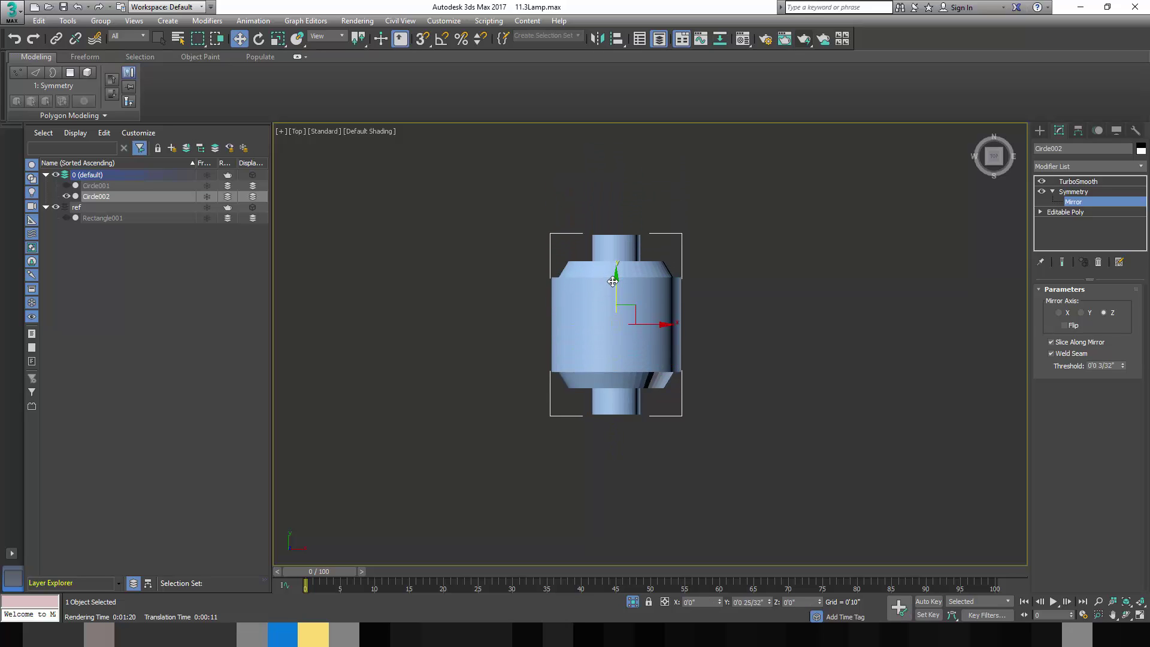
{"action": "middle_click_drag", "start_coordinate": [612, 280], "coordinate": [692, 309], "text": "alt"}
Step: Examine the mirrored part's mesh edges and centre seam, then check its TurboSmooth result in plain shading
{"action": "key", "text": "F4"}
{"action": "mouse_move", "coordinate": [685, 352]}
{"action": "middle_mouse_down", "text": "alt"}
{"action": "mouse_move", "coordinate": [616, 352]}
{"action": "mouse_move", "coordinate": [687, 321]}
{"action": "mouse_move", "coordinate": [640, 350]}
{"action": "mouse_move", "coordinate": [559, 344]}
{"action": "middle_mouse_up", "text": "alt"}
{"action": "scroll", "coordinate": [634, 350], "scroll_direction": "up", "scroll_amount": 5}
{"action": "scroll", "coordinate": [624, 345], "scroll_direction": "down", "scroll_amount": 5}
{"action": "scroll", "coordinate": [597, 346], "scroll_direction": "up", "scroll_amount": 5}
{"action": "scroll", "coordinate": [559, 346], "scroll_direction": "down", "scroll_amount": 4}
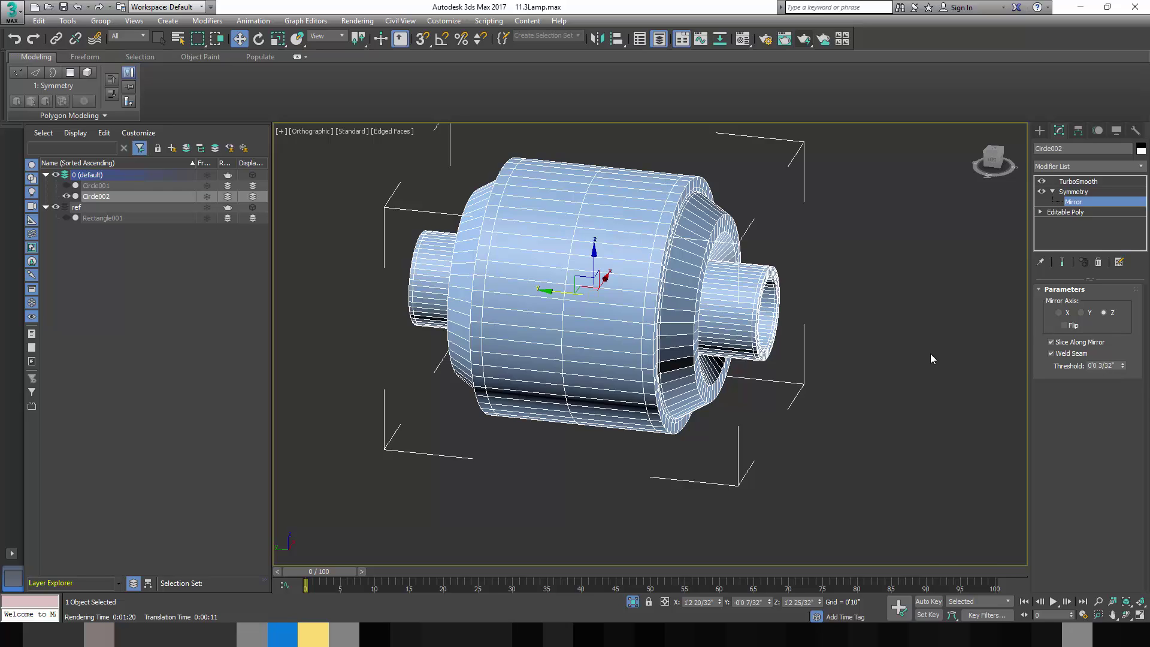
{"action": "scroll", "coordinate": [552, 335], "scroll_direction": "up", "scroll_amount": 5}
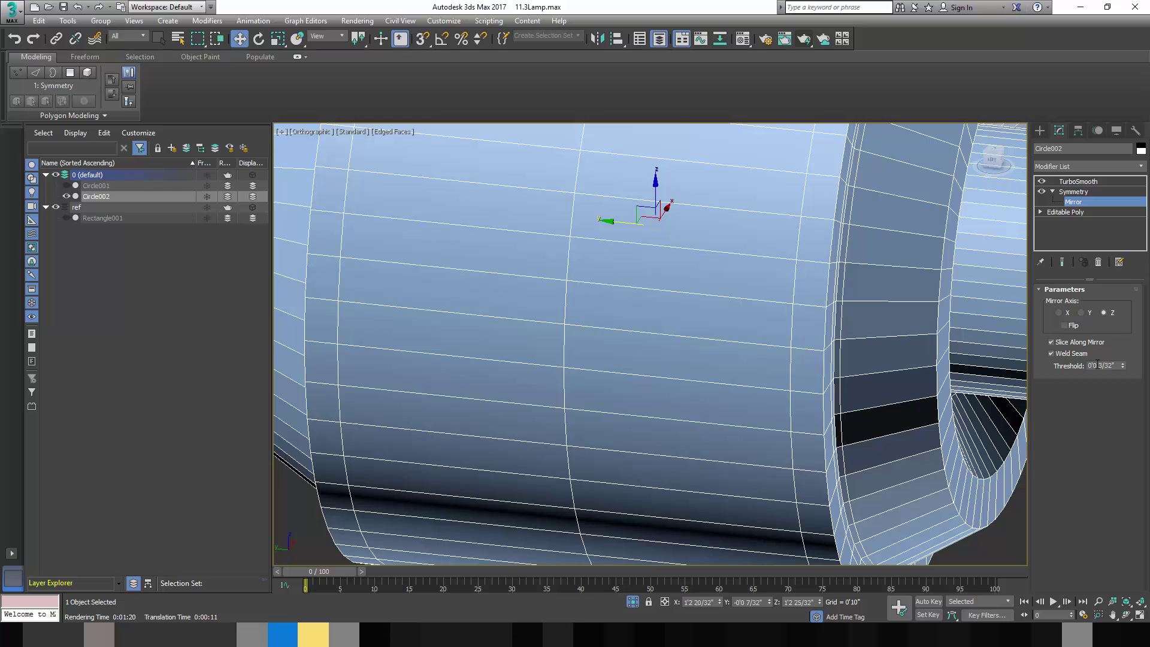
{"action": "key", "text": "z"}
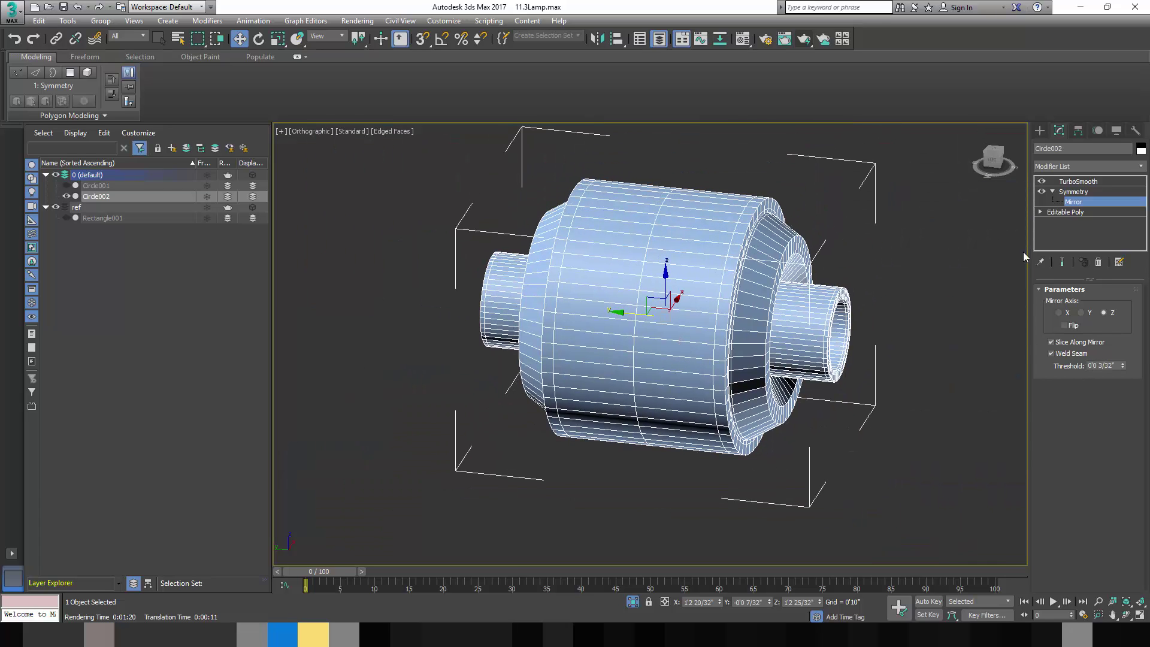
{"action": "left_click", "coordinate": [1077, 180]}
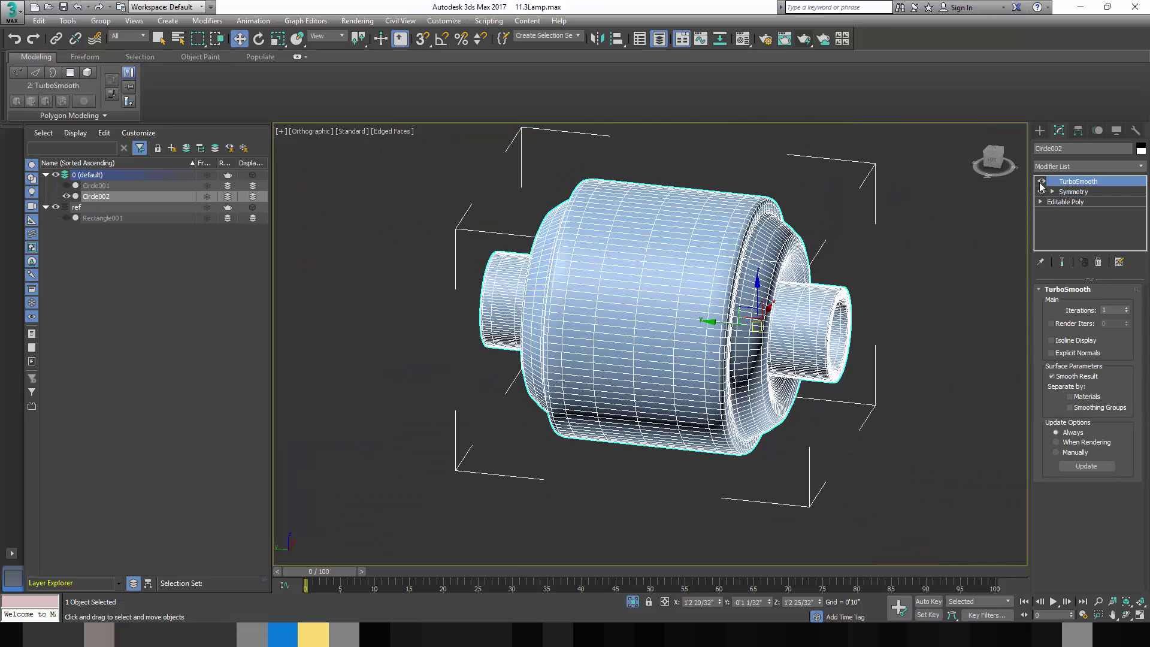
{"action": "key", "text": "F4"}
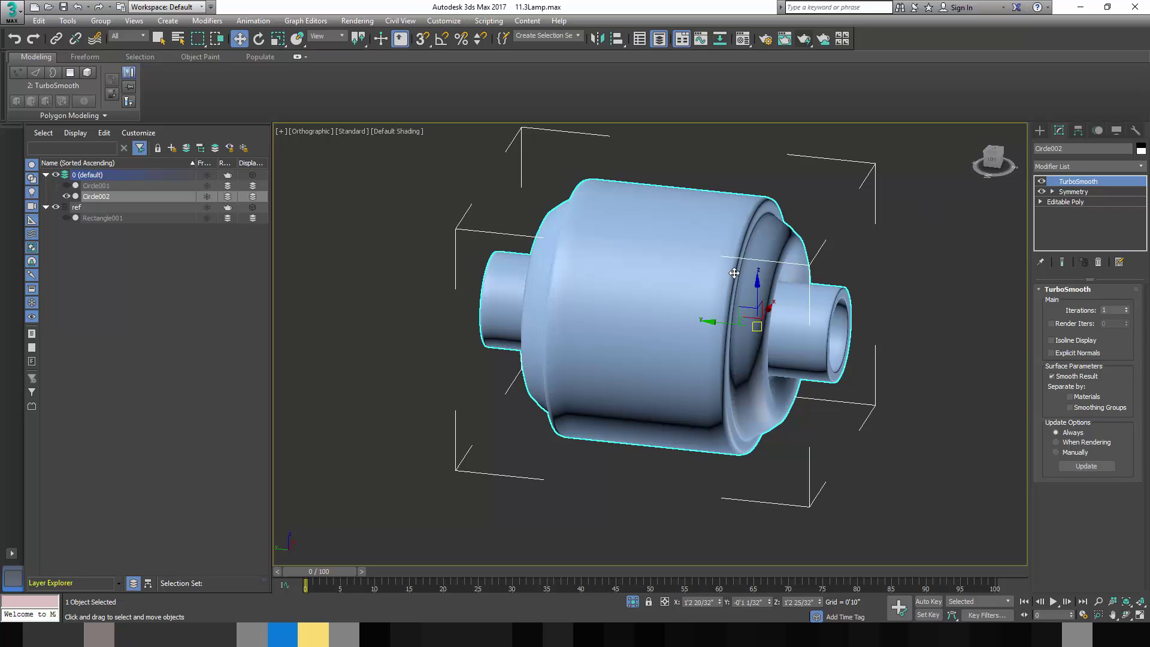
{"action": "middle_click_drag", "start_coordinate": [713, 271], "coordinate": [673, 347], "text": "alt"}
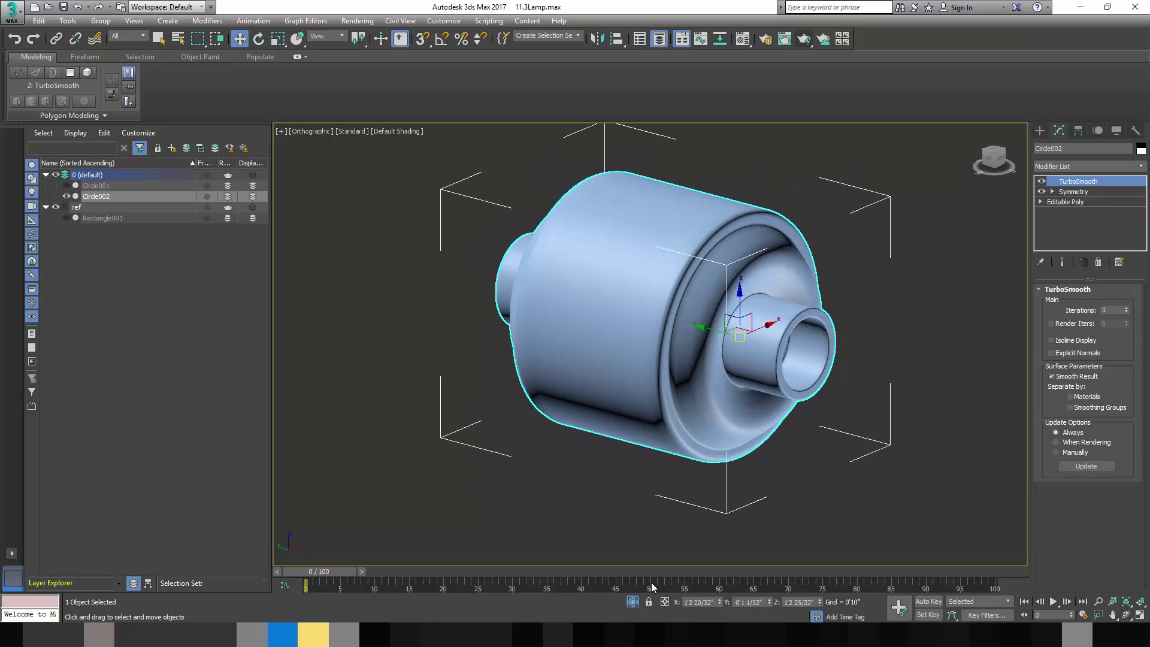
Step: Leave isolation and compare the joint with the lamp reference image in the Front view, shaded and in wireframe
{"action": "left_click", "coordinate": [632, 601]}
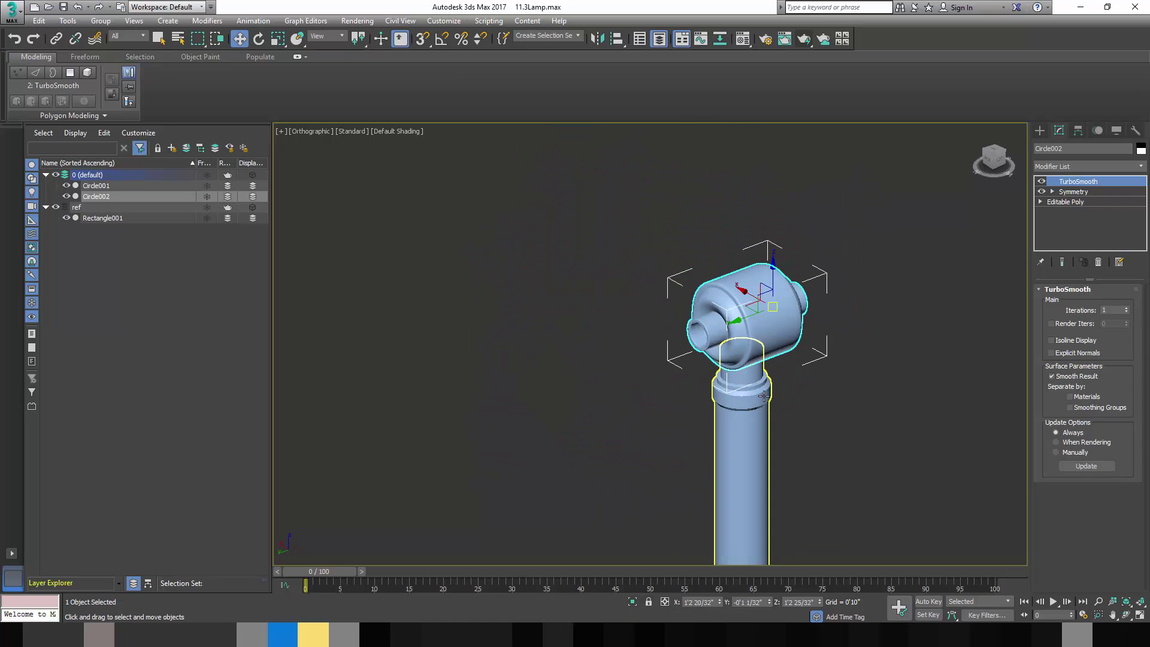
{"action": "key", "text": "f"}
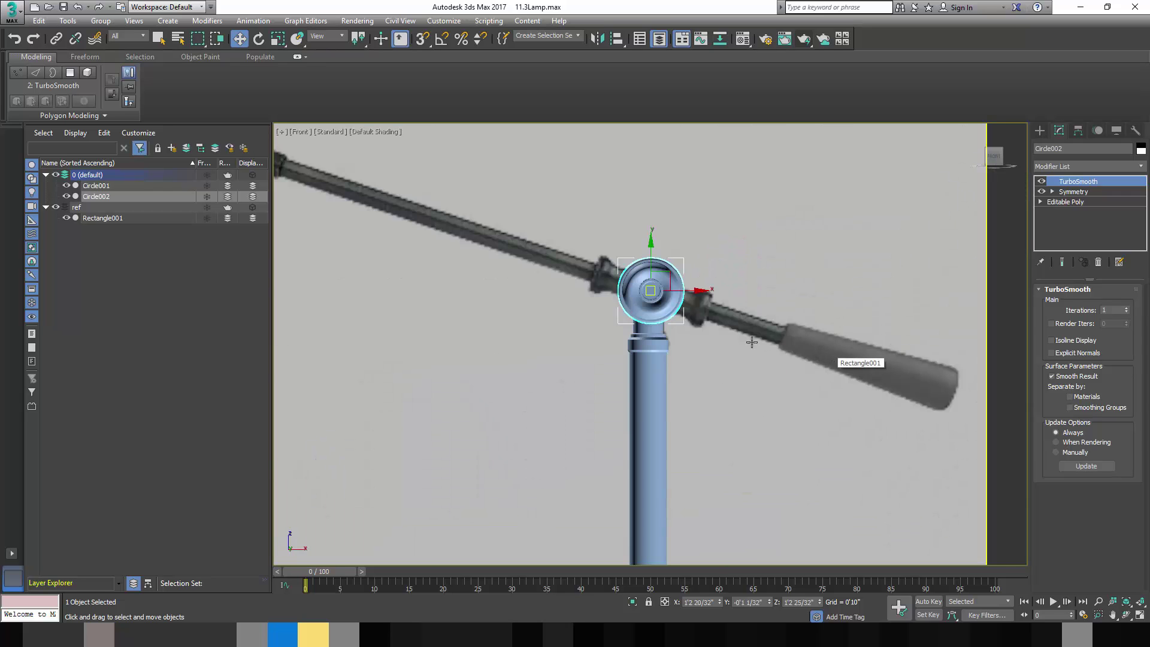
{"action": "scroll", "coordinate": [683, 309], "scroll_direction": "up", "scroll_amount": 5}
{"action": "scroll", "coordinate": [663, 305], "scroll_direction": "down", "scroll_amount": 3}
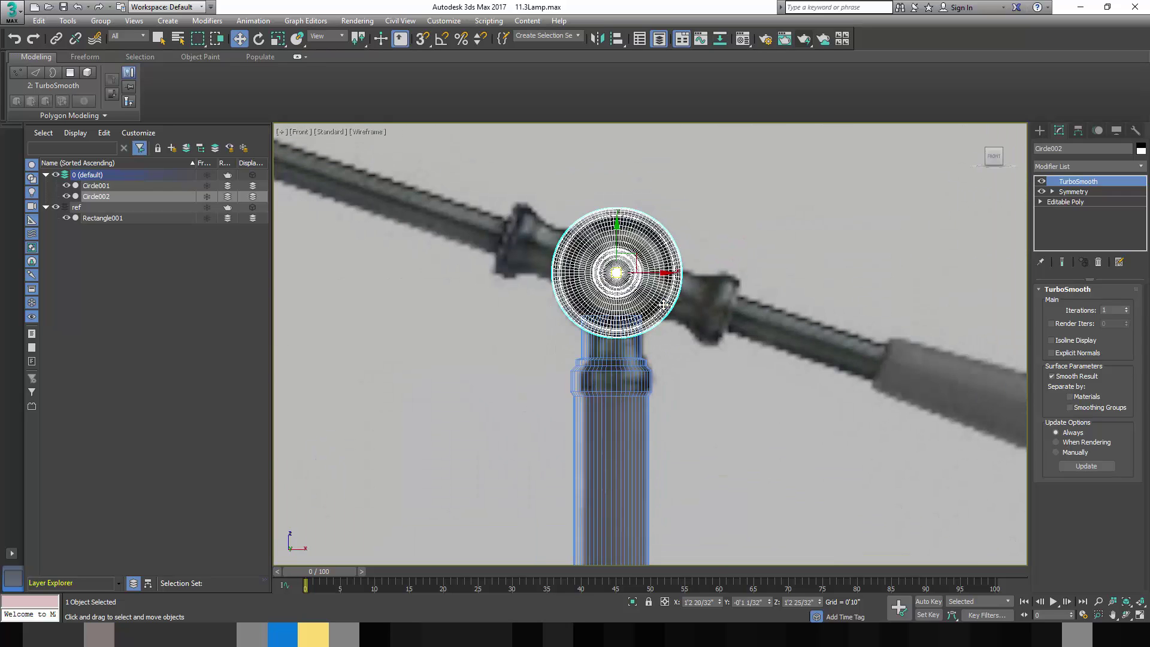
{"action": "scroll", "coordinate": [660, 305], "scroll_direction": "up", "scroll_amount": 3}
{"action": "key", "text": "F4"}
{"action": "key", "text": "F4"}
{"action": "scroll", "coordinate": [659, 304], "scroll_direction": "down", "scroll_amount": 3}
{"action": "middle_click_drag", "start_coordinate": [646, 306], "coordinate": [693, 319], "text": "alt"}
{"action": "scroll", "coordinate": [677, 317], "scroll_direction": "up", "scroll_amount": 2}
{"action": "left_click", "coordinate": [709, 329]}
{"action": "left_click", "coordinate": [642, 294]}
Step: Isolate the joint in the Top view and add a Swift Loop edge loop around the cylinder body near its unmirrored tapered end
{"action": "key", "text": "z"}
{"action": "key", "text": "t"}
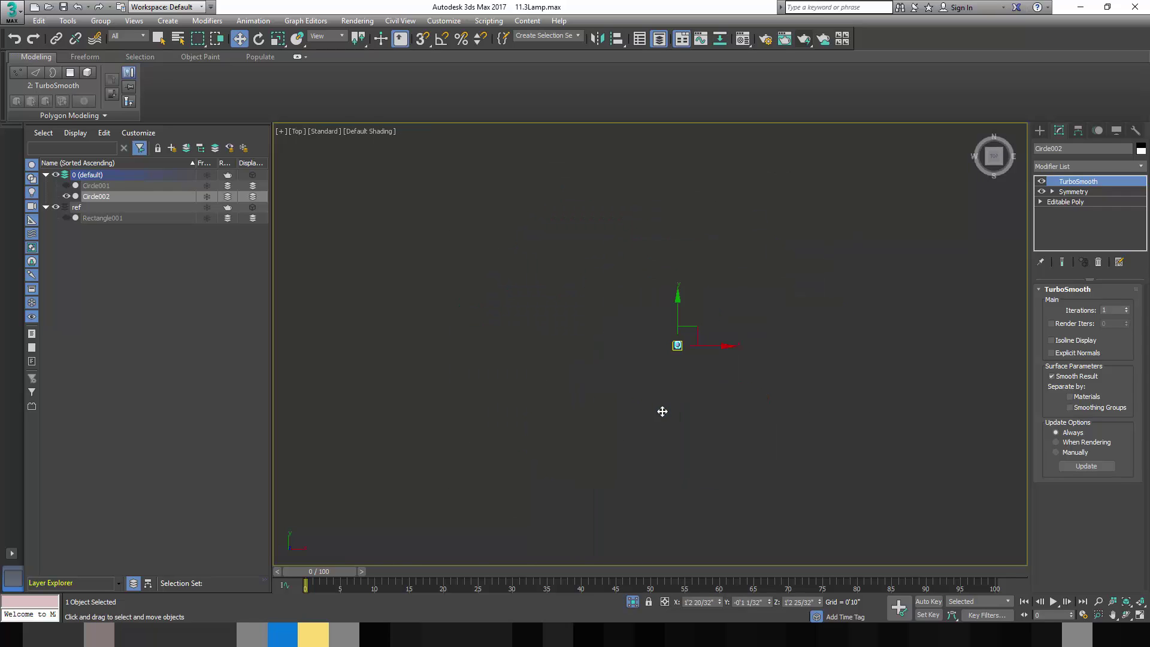
{"action": "key", "text": "z"}
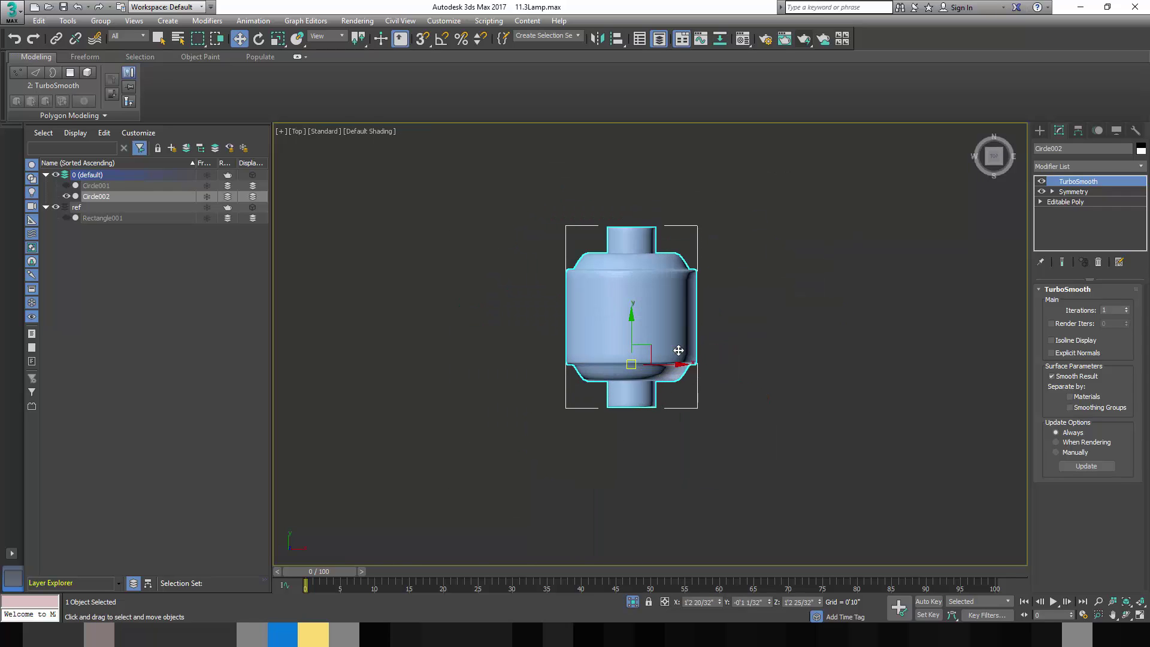
{"action": "left_click", "coordinate": [1040, 202]}
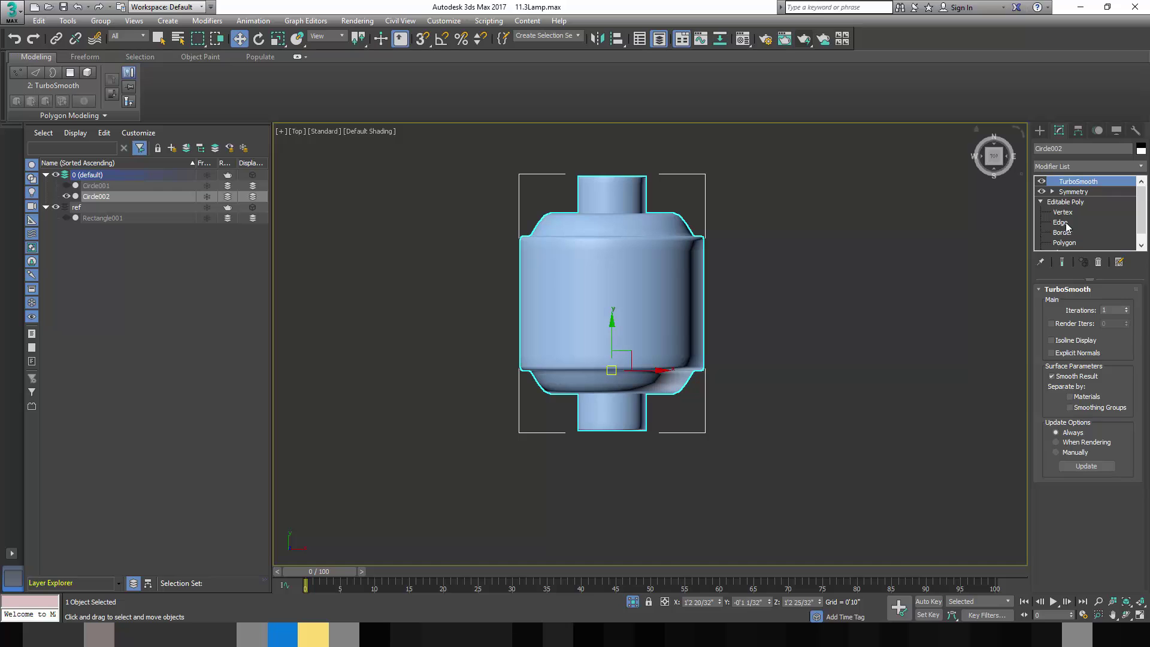
{"action": "left_click", "coordinate": [1061, 222]}
{"action": "key", "text": "F4"}
{"action": "scroll", "coordinate": [601, 351], "scroll_direction": "up", "scroll_amount": 3}
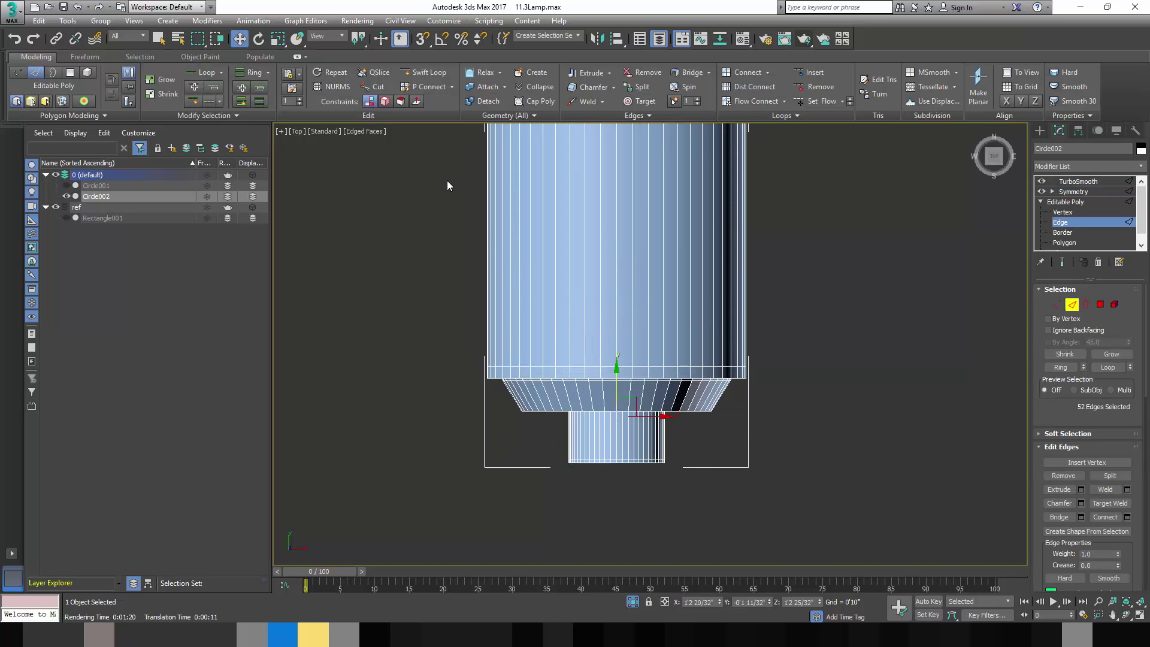
{"action": "left_click", "coordinate": [422, 73]}
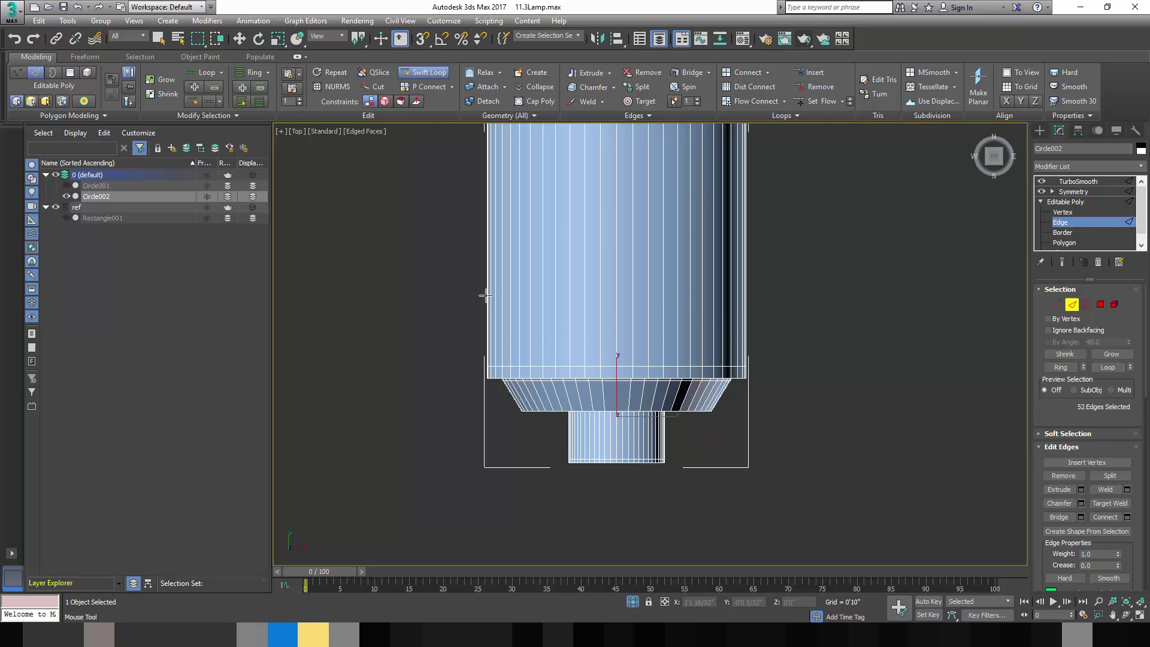
{"action": "left_click", "coordinate": [488, 342]}
Step: Chamfer the new edge loop into two closely spaced parallel loops around the cylinder body
{"action": "scroll", "coordinate": [503, 340], "scroll_direction": "up", "scroll_amount": 3}
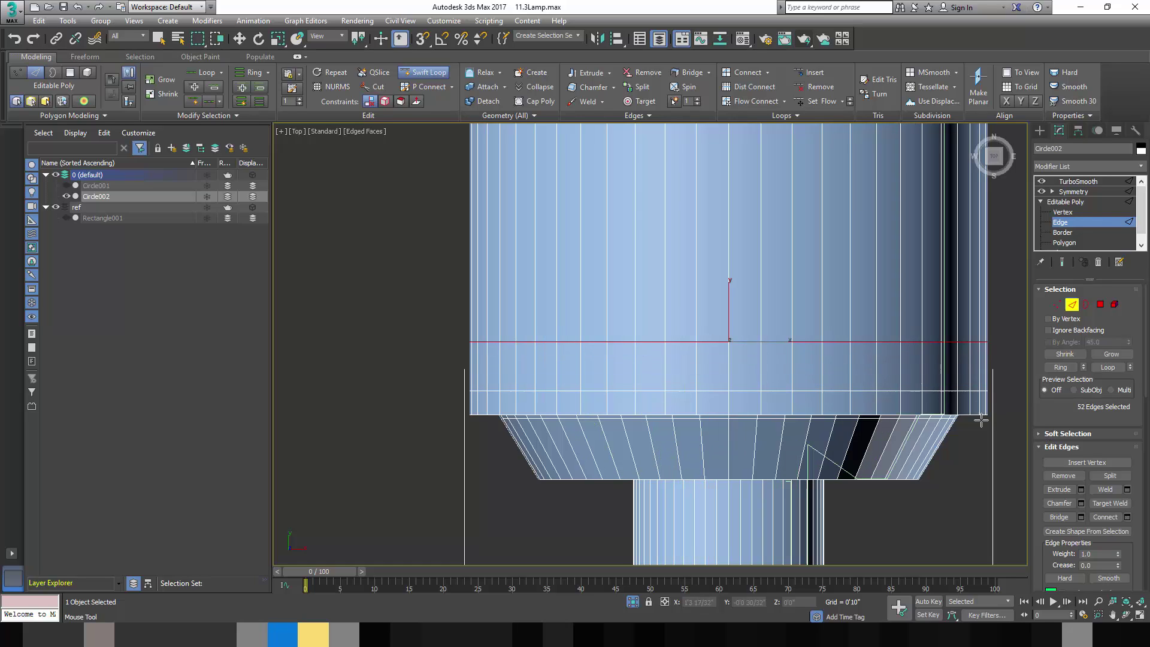
{"action": "left_click", "coordinate": [1069, 503]}
{"action": "left_click_drag", "start_coordinate": [859, 341], "coordinate": [859, 336]}
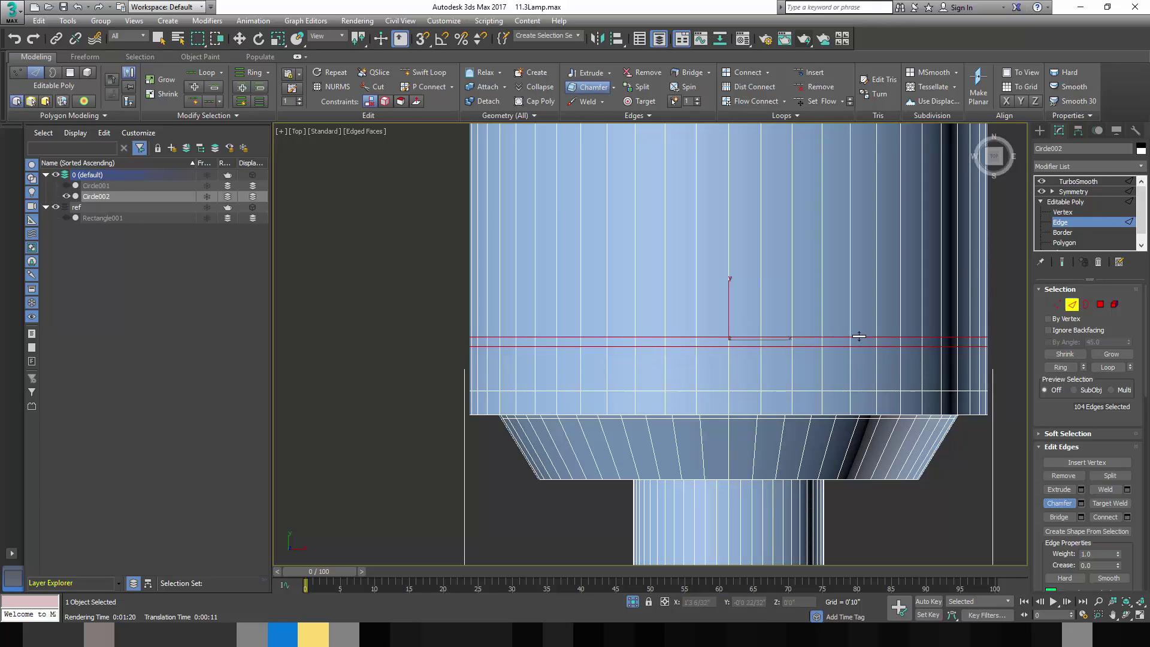
Step: Select only the narrow ring of polygons between the two chamfered loops, using Window selection mode
{"action": "left_click", "coordinate": [1100, 304]}
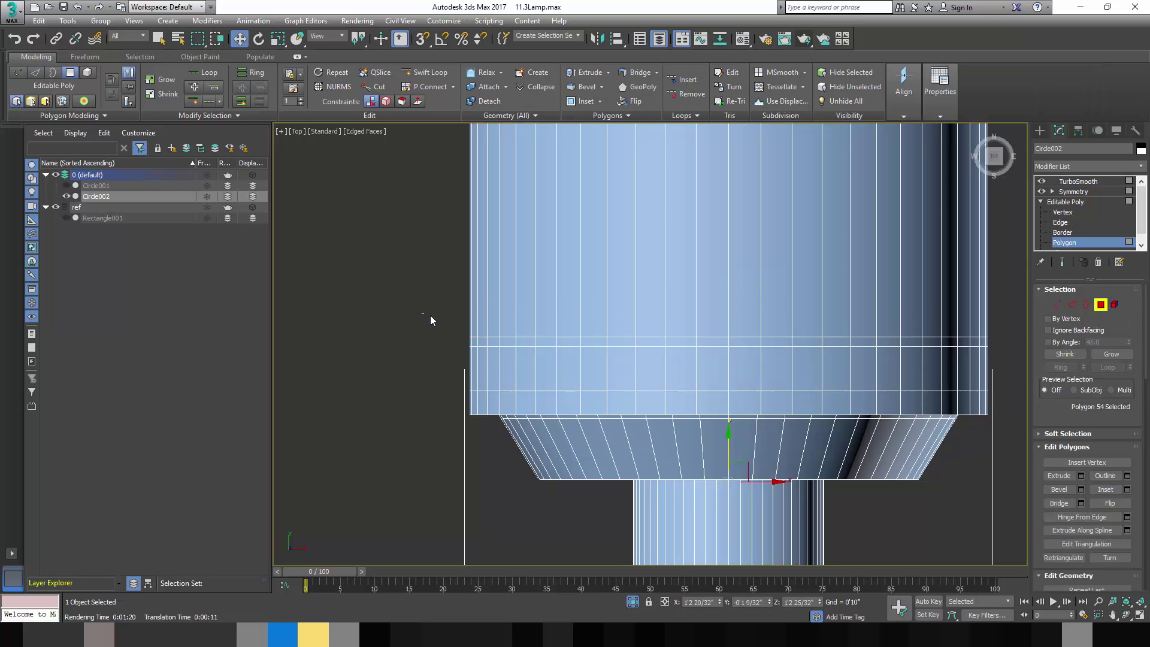
{"action": "left_click_drag", "start_coordinate": [792, 368], "coordinate": [1000, 367]}
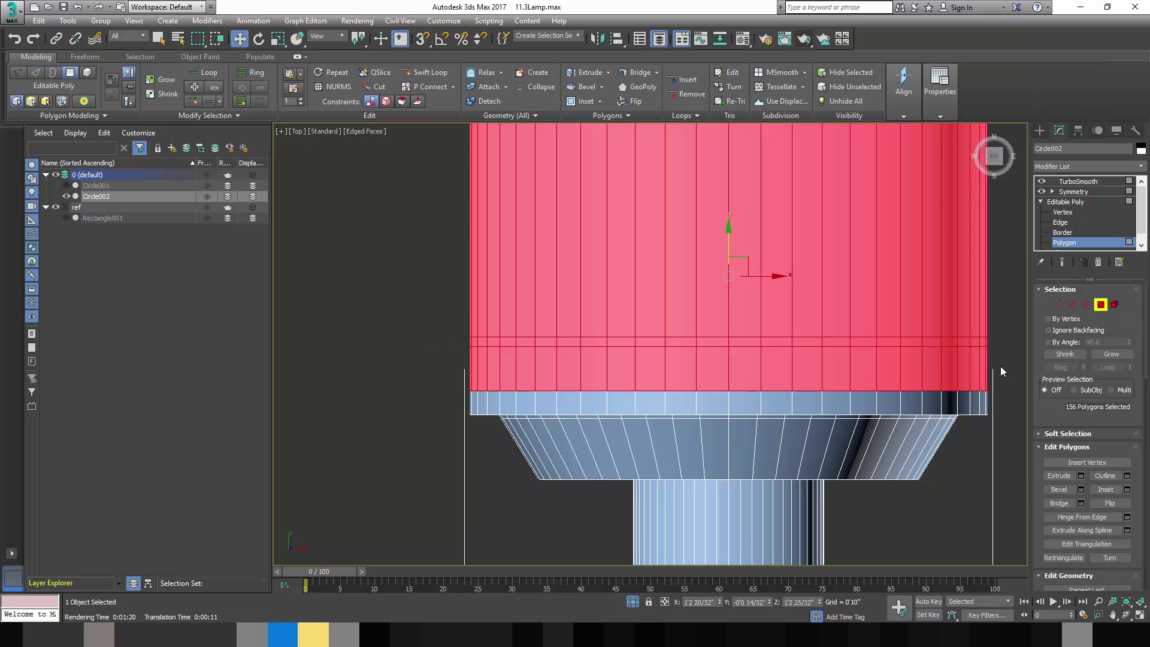
{"action": "left_click", "coordinate": [217, 38]}
{"action": "left_click_drag", "start_coordinate": [1010, 358], "coordinate": [1011, 357]}
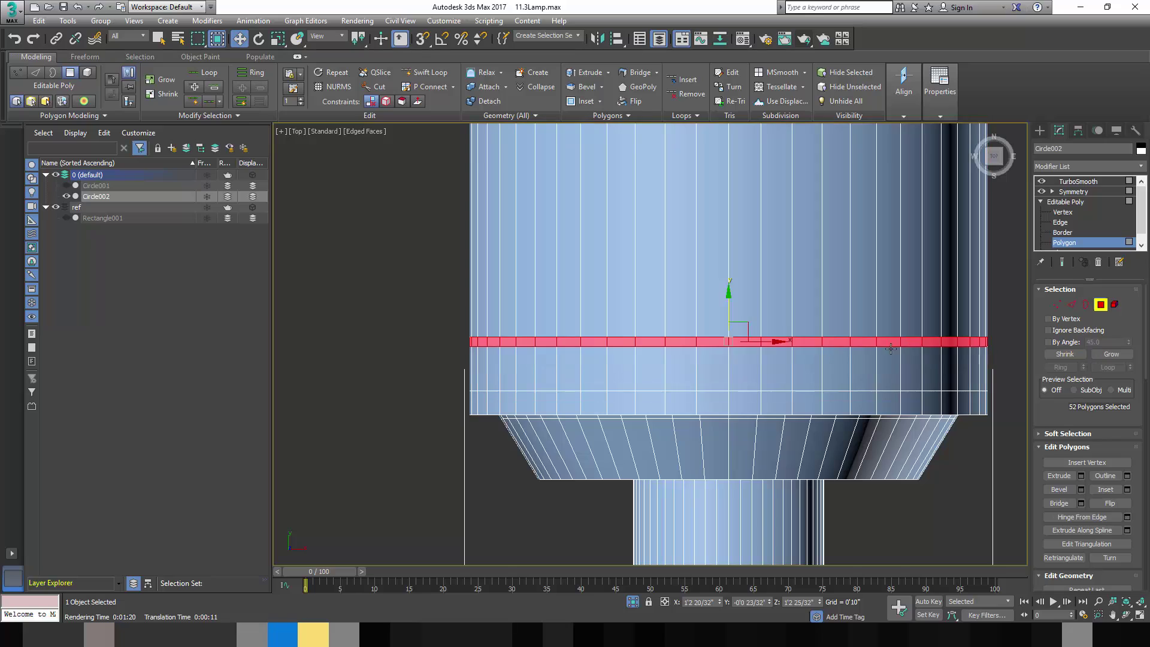
{"action": "scroll", "coordinate": [817, 339], "scroll_direction": "down", "scroll_amount": 3}
{"action": "middle_click_drag", "start_coordinate": [815, 345], "coordinate": [878, 295], "text": "alt"}
{"action": "scroll", "coordinate": [738, 372], "scroll_direction": "up", "scroll_amount": 10}
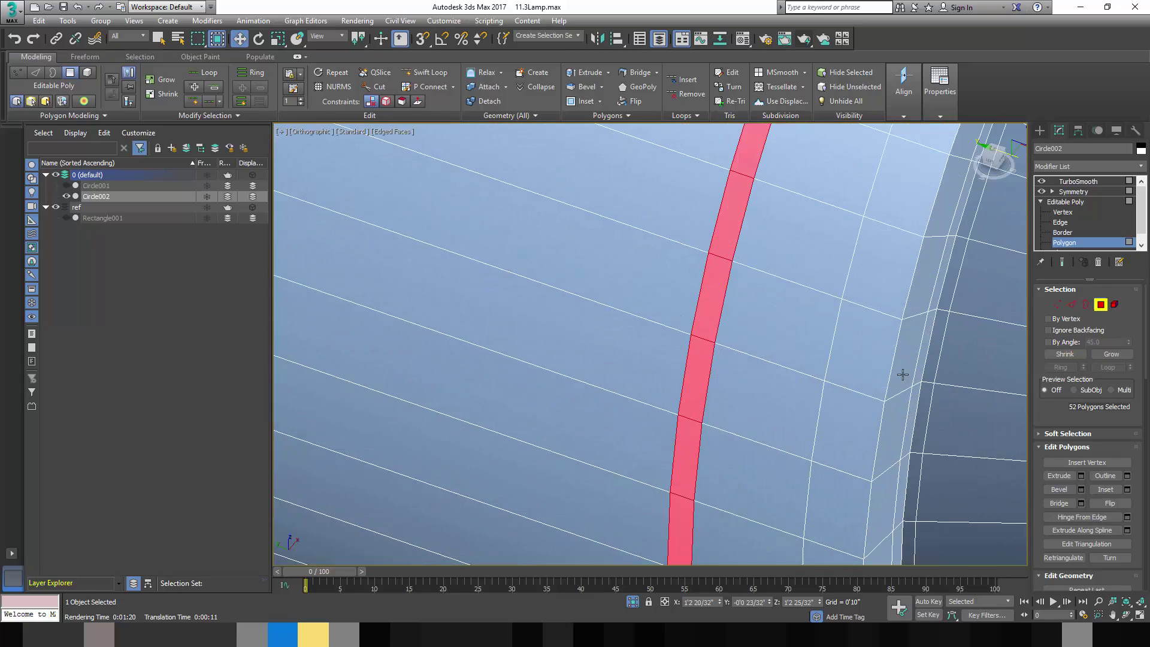
Step: Extrude the polygon ring inward by Local Normal with a small negative height to form a shallow groove
{"action": "left_click", "coordinate": [1081, 475]}
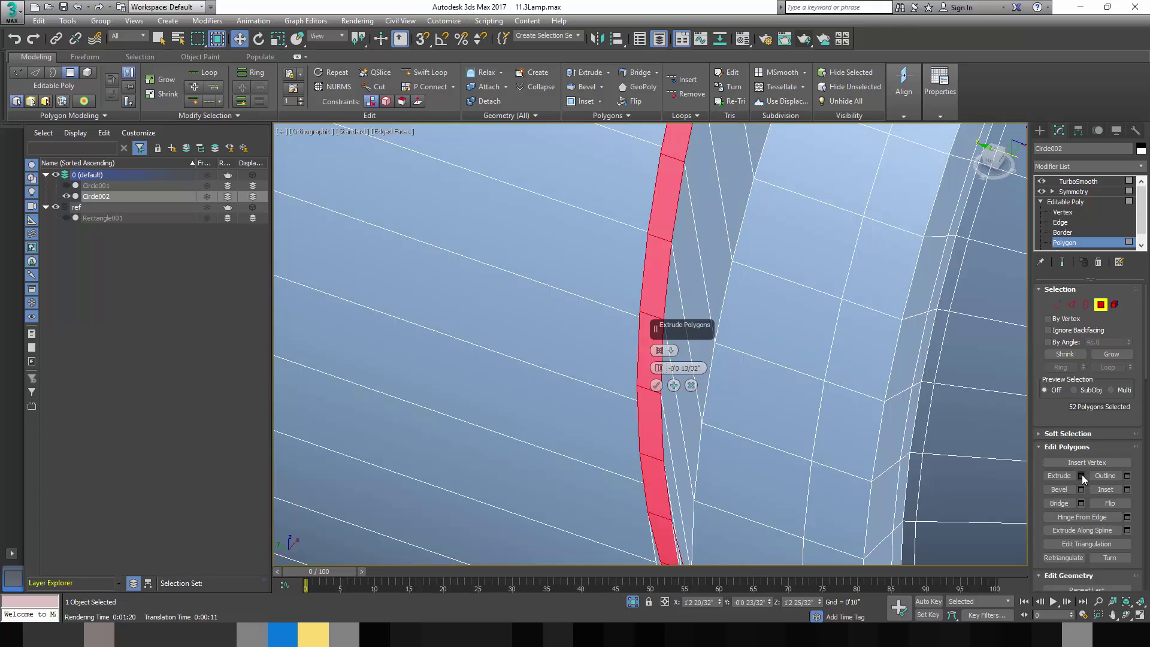
{"action": "left_click", "coordinate": [672, 350]}
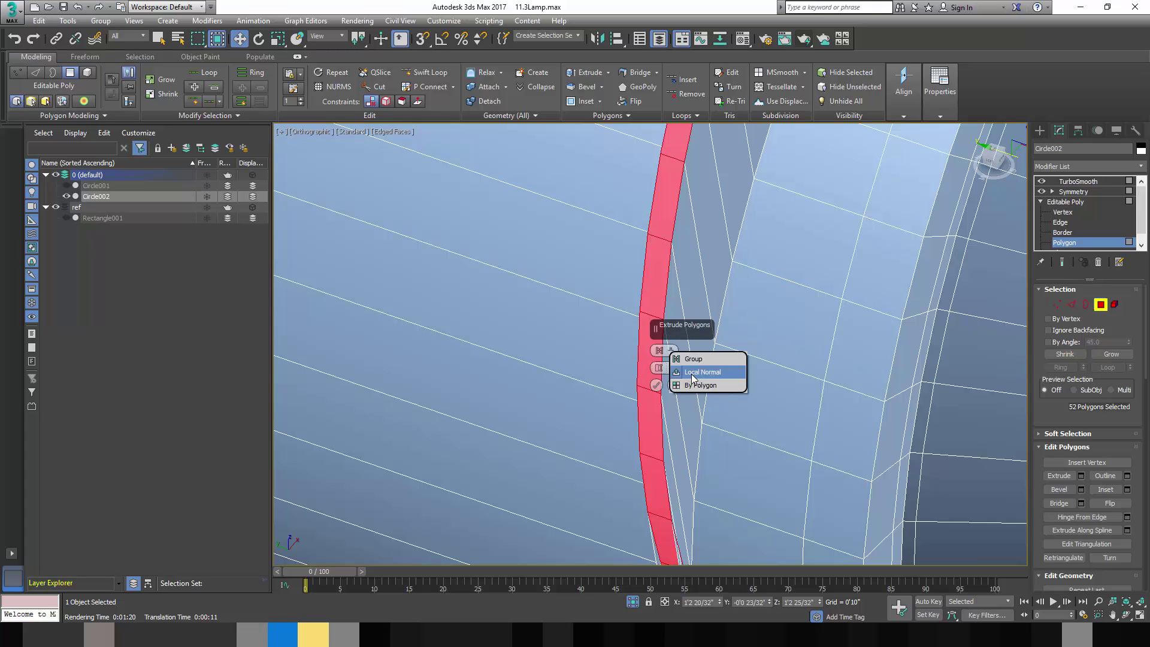
{"action": "left_click", "coordinate": [692, 377]}
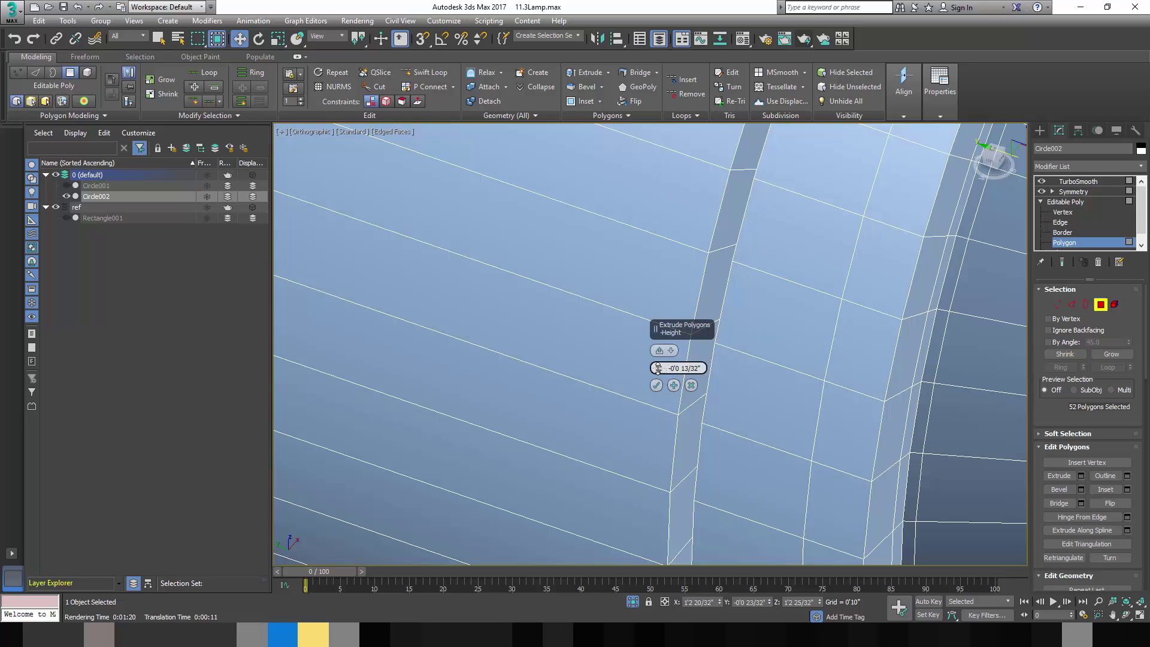
{"action": "left_click_drag", "start_coordinate": [658, 366], "coordinate": [647, 253]}
{"action": "mouse_move", "coordinate": [647, 152]}
{"action": "left_mouse_down"}
{"action": "mouse_move", "coordinate": [632, 62]}
{"action": "mouse_move", "coordinate": [629, 162]}
{"action": "mouse_move", "coordinate": [629, 149]}
{"action": "left_mouse_up"}
{"action": "left_click", "coordinate": [655, 387]}
{"action": "left_click", "coordinate": [657, 385]}
Step: Inspect the groove in the base mesh, then review both mirrored grooves with TurboSmooth applied, with and without edged faces
{"action": "scroll", "coordinate": [688, 356], "scroll_direction": "down", "scroll_amount": 10}
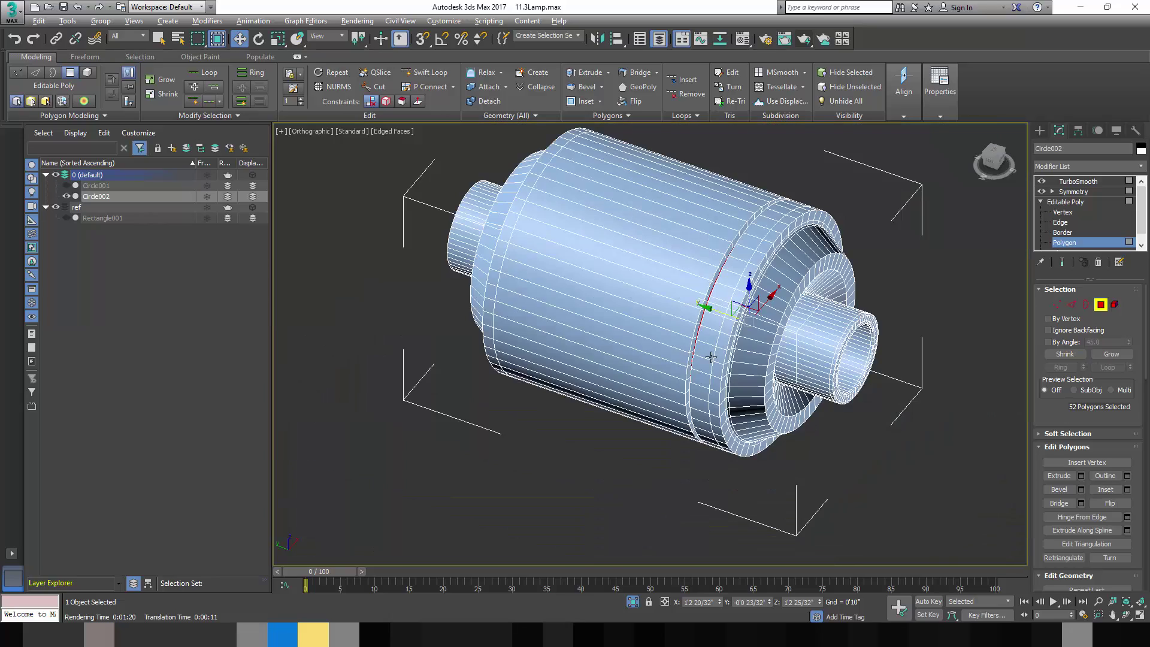
{"action": "middle_click_drag", "start_coordinate": [711, 357], "coordinate": [742, 360], "text": "alt"}
{"action": "scroll", "coordinate": [744, 370], "scroll_direction": "up", "scroll_amount": 4}
{"action": "scroll", "coordinate": [749, 374], "scroll_direction": "down", "scroll_amount": 4}
{"action": "middle_click_drag", "start_coordinate": [778, 401], "coordinate": [733, 425], "text": "alt"}
{"action": "scroll", "coordinate": [786, 409], "scroll_direction": "up", "scroll_amount": 3}
{"action": "scroll", "coordinate": [789, 399], "scroll_direction": "down", "scroll_amount": 2}
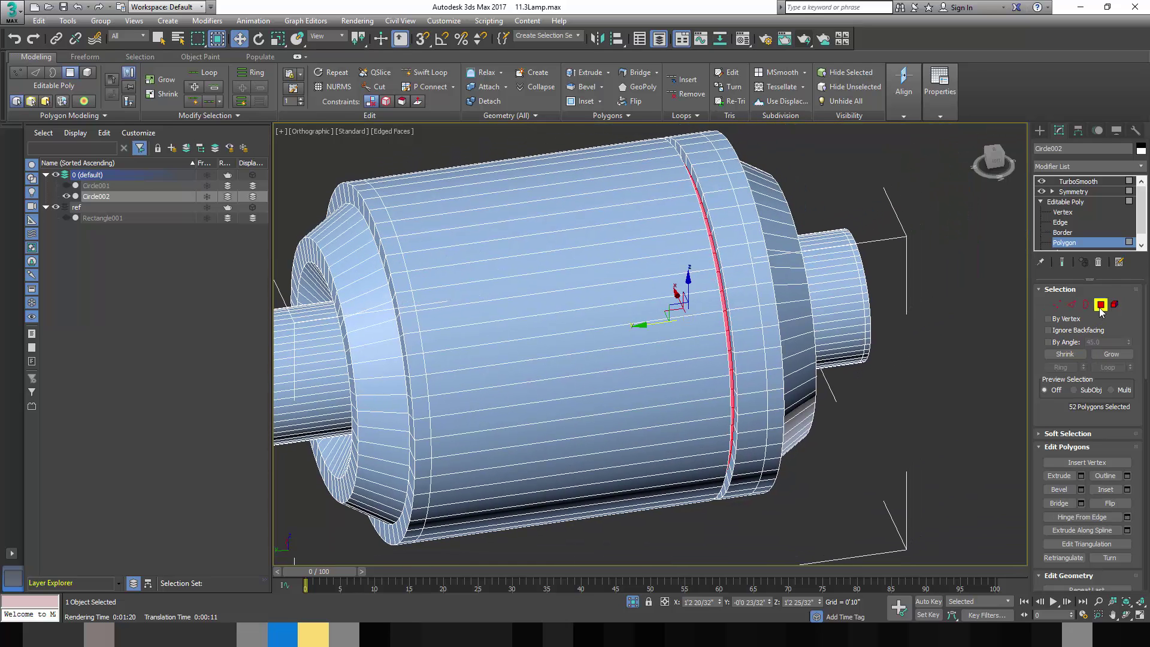
{"action": "left_click", "coordinate": [1100, 305]}
{"action": "left_click", "coordinate": [1072, 182]}
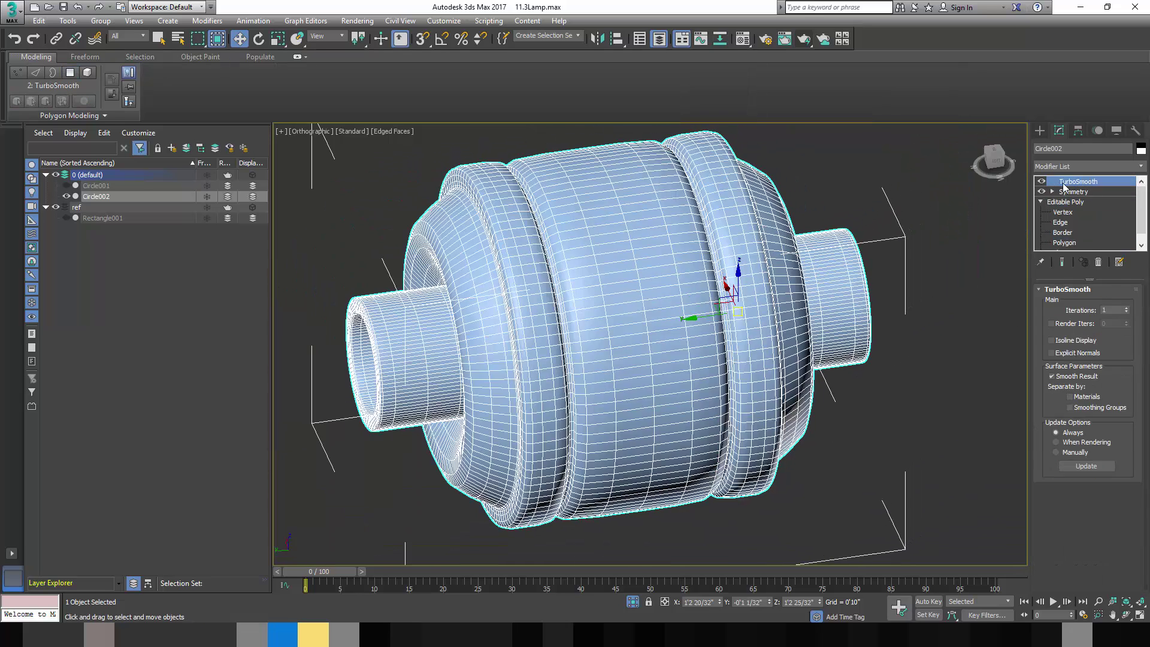
{"action": "scroll", "coordinate": [739, 264], "scroll_direction": "up", "scroll_amount": 2}
{"action": "middle_click_drag", "start_coordinate": [695, 211], "coordinate": [658, 267]}
{"action": "key", "text": "F4"}
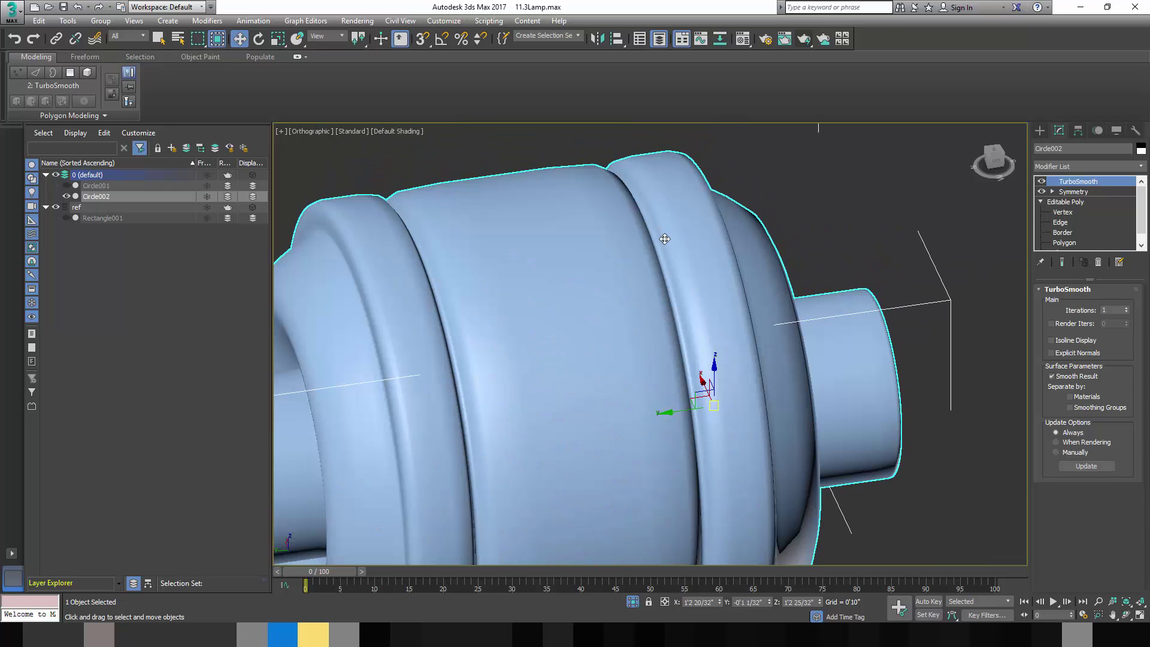
{"action": "scroll", "coordinate": [664, 242], "scroll_direction": "down", "scroll_amount": 5}
{"action": "middle_click_drag", "start_coordinate": [705, 334], "coordinate": [673, 290], "text": "alt"}
Step: Add Swift Loop edge loops on the cylinder surface close to both sides of the groove
{"action": "key", "text": "2"}
{"action": "scroll", "coordinate": [698, 299], "scroll_direction": "up", "scroll_amount": 5}
{"action": "scroll", "coordinate": [733, 309], "scroll_direction": "up", "scroll_amount": 3}
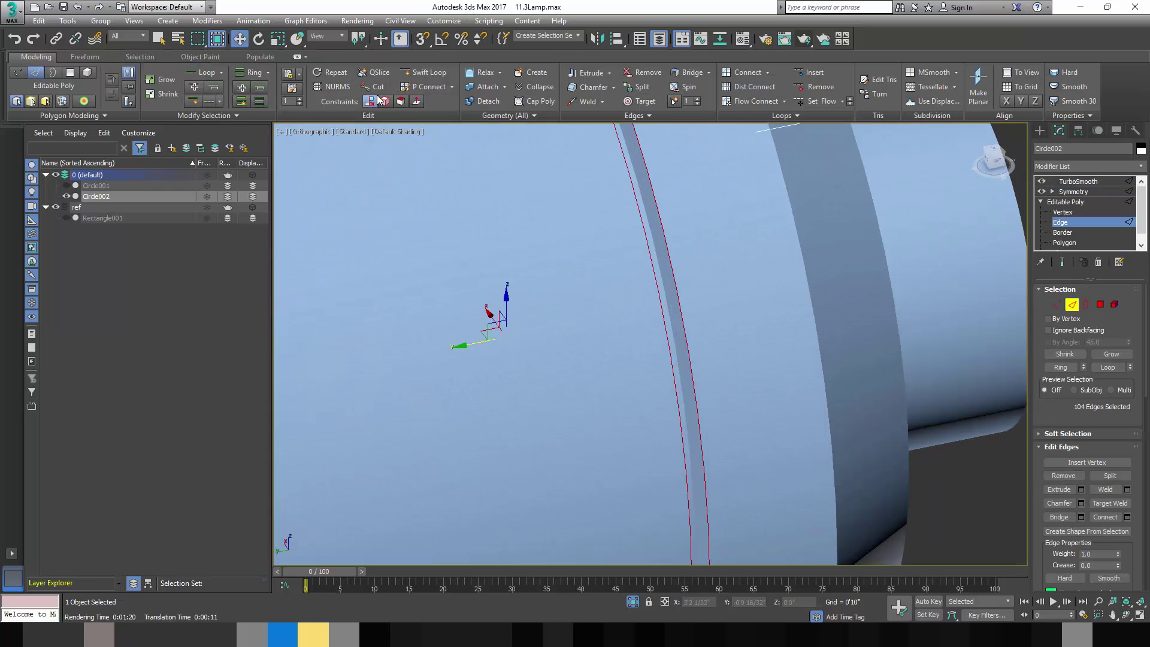
{"action": "key", "text": "F4"}
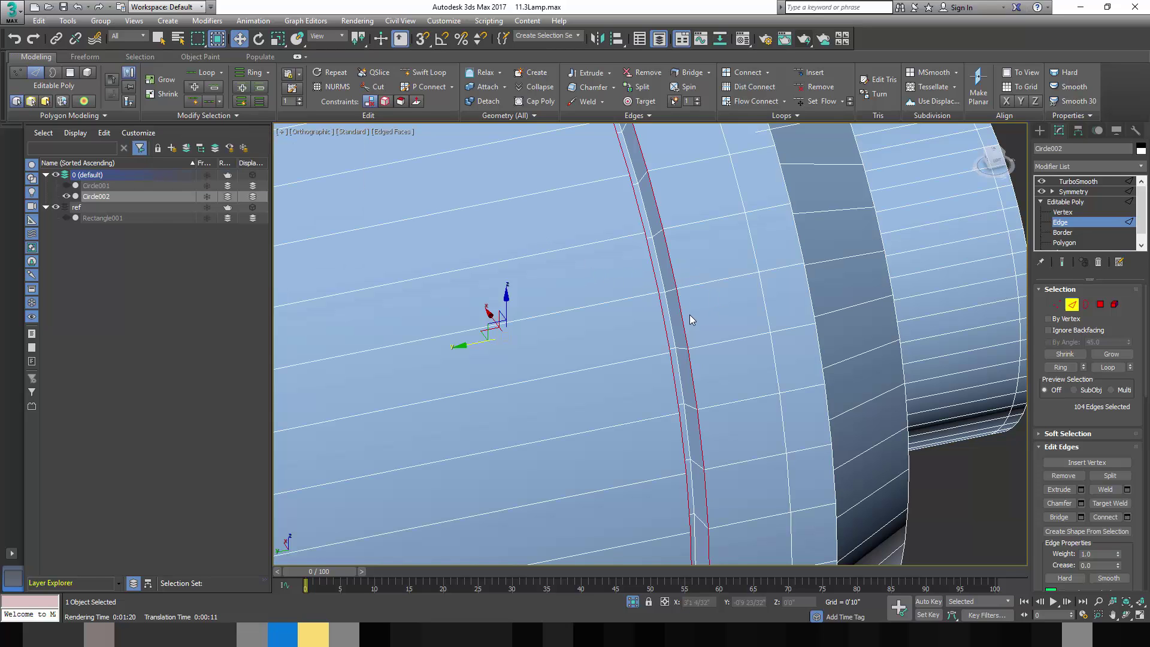
{"action": "left_click", "coordinate": [429, 74]}
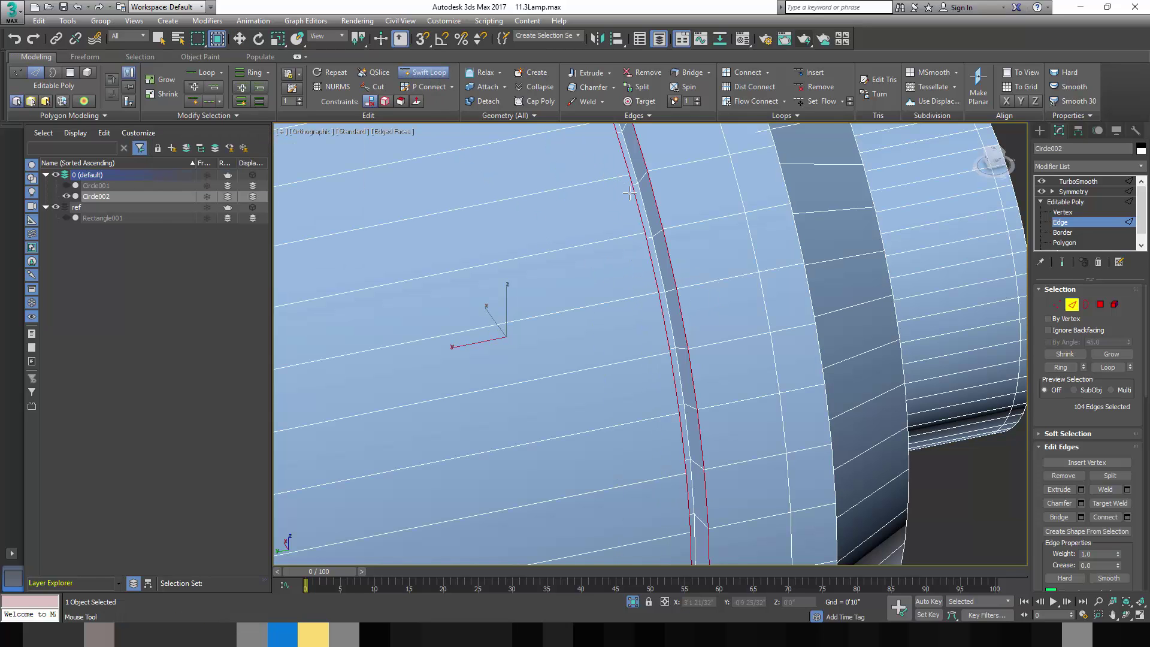
{"action": "left_click", "coordinate": [682, 287]}
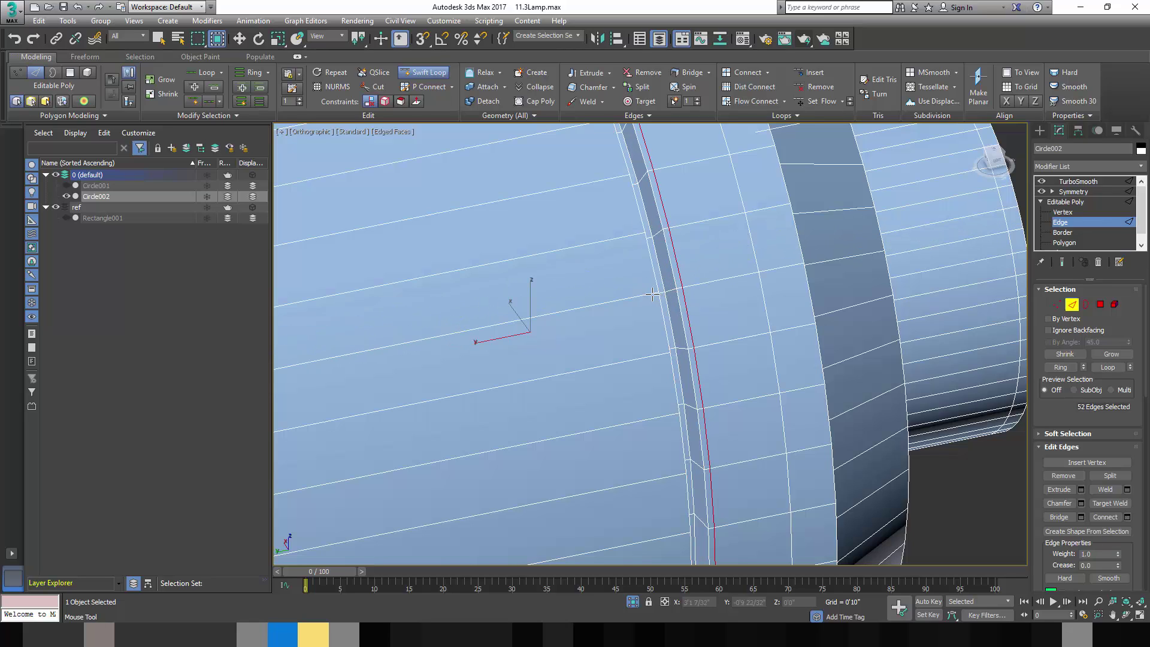
{"action": "scroll", "coordinate": [673, 288], "scroll_direction": "up", "scroll_amount": 4}
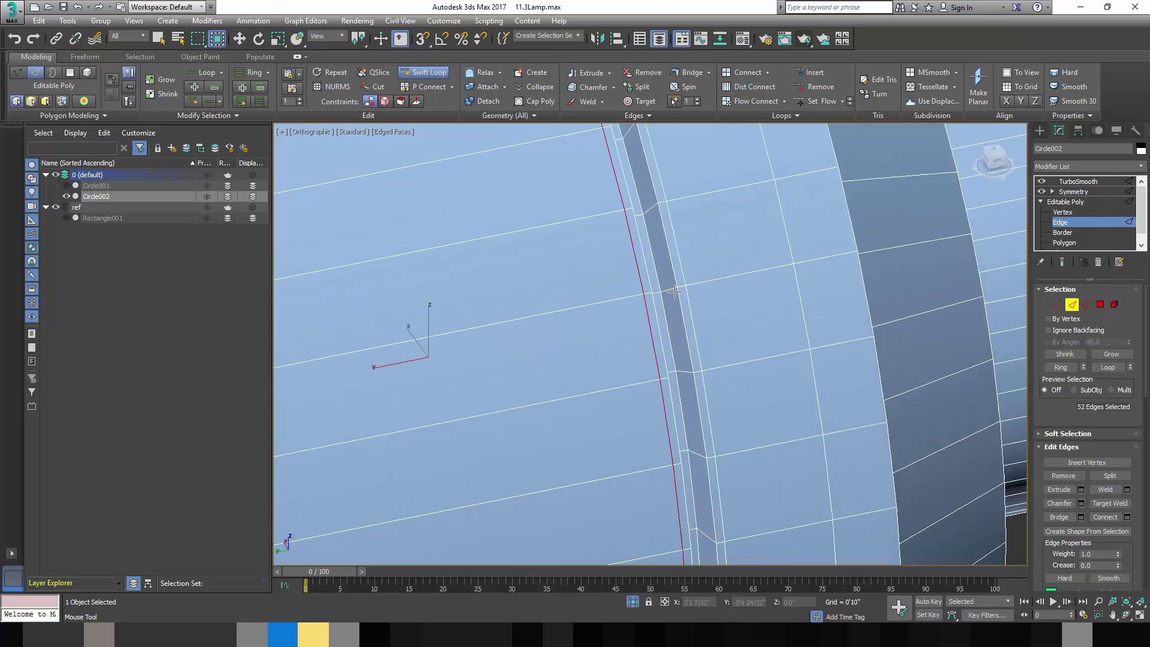
Step: Add Swift Loop edge loops inside the cylinder's groove, close to its side walls, and check them from both sides
{"action": "left_click", "coordinate": [671, 287]}
{"action": "scroll", "coordinate": [672, 287], "scroll_direction": "down", "scroll_amount": 5}
{"action": "middle_click_drag", "start_coordinate": [734, 358], "coordinate": [652, 356], "text": "alt"}
{"action": "scroll", "coordinate": [582, 301], "scroll_direction": "up", "scroll_amount": 8}
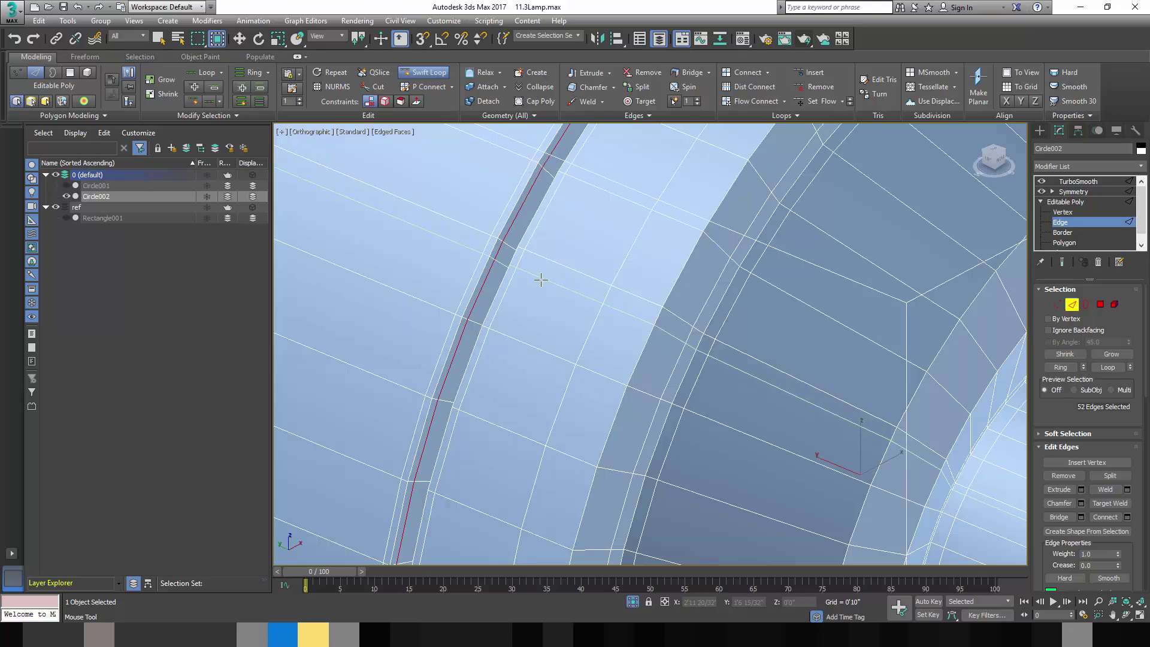
{"action": "middle_click_drag", "start_coordinate": [539, 275], "coordinate": [838, 298], "text": "alt"}
{"action": "scroll", "coordinate": [647, 311], "scroll_direction": "up", "scroll_amount": 4}
{"action": "scroll", "coordinate": [693, 312], "scroll_direction": "down", "scroll_amount": 7}
{"action": "scroll", "coordinate": [891, 286], "scroll_direction": "up", "scroll_amount": 6}
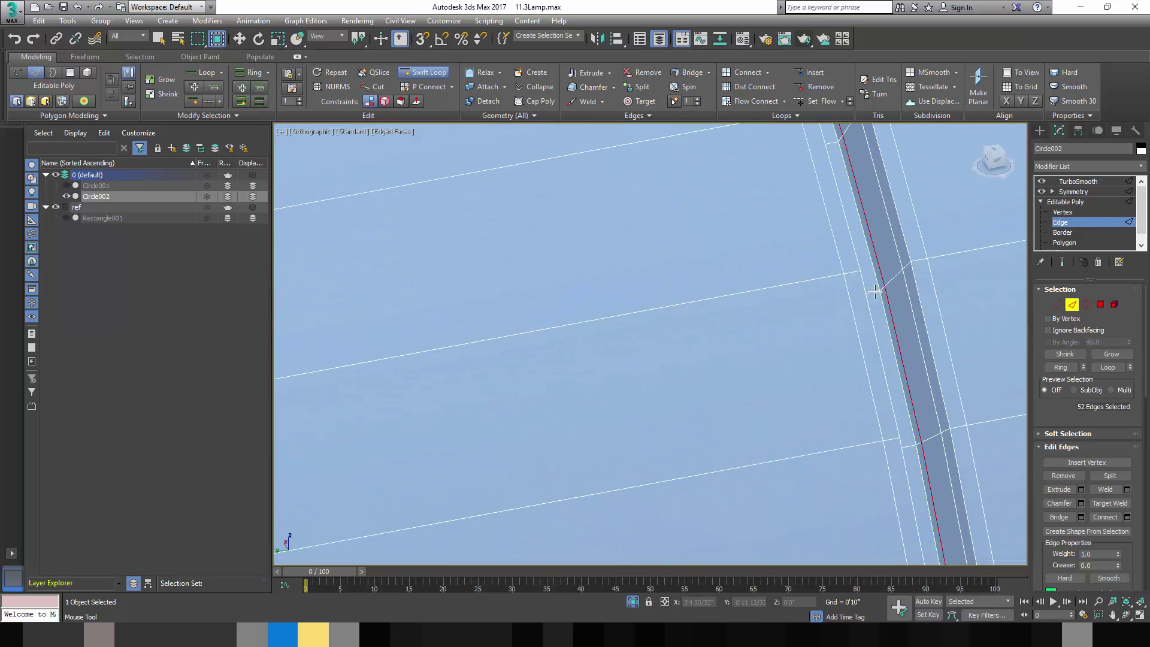
{"action": "scroll", "coordinate": [880, 300], "scroll_direction": "down", "scroll_amount": 3}
{"action": "middle_click_drag", "start_coordinate": [897, 341], "coordinate": [797, 335], "text": "alt"}
{"action": "scroll", "coordinate": [671, 302], "scroll_direction": "up", "scroll_amount": 6}
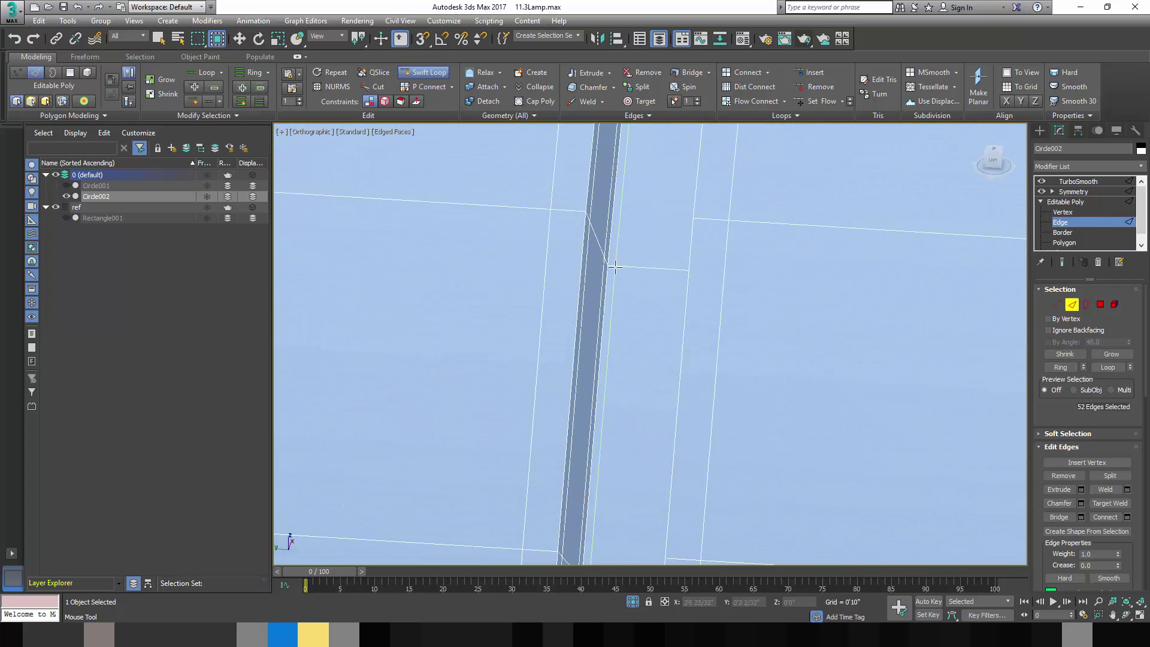
{"action": "middle_click_drag", "start_coordinate": [611, 264], "coordinate": [742, 281], "text": "alt"}
{"action": "scroll", "coordinate": [682, 264], "scroll_direction": "down", "scroll_amount": 5}
{"action": "scroll", "coordinate": [748, 284], "scroll_direction": "up", "scroll_amount": 5}
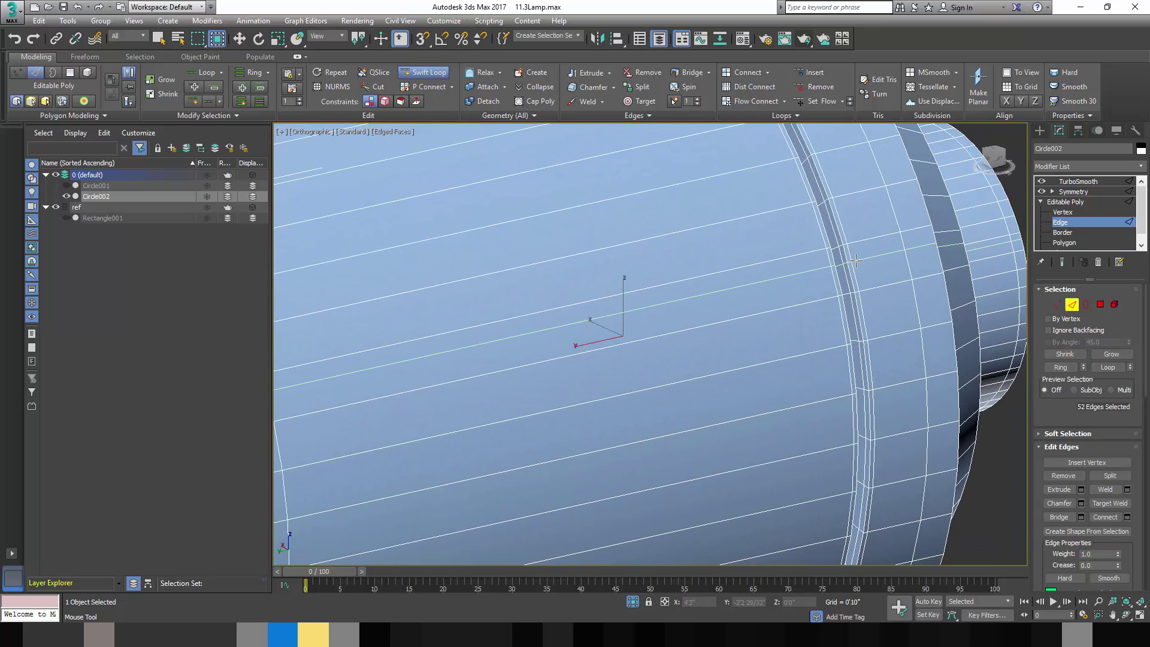
{"action": "scroll", "coordinate": [766, 290], "scroll_direction": "up", "scroll_amount": 4}
Step: Try to chamfer the full edge loop along the groove's rim nearest the cylinder's end
{"action": "key", "text": "w"}
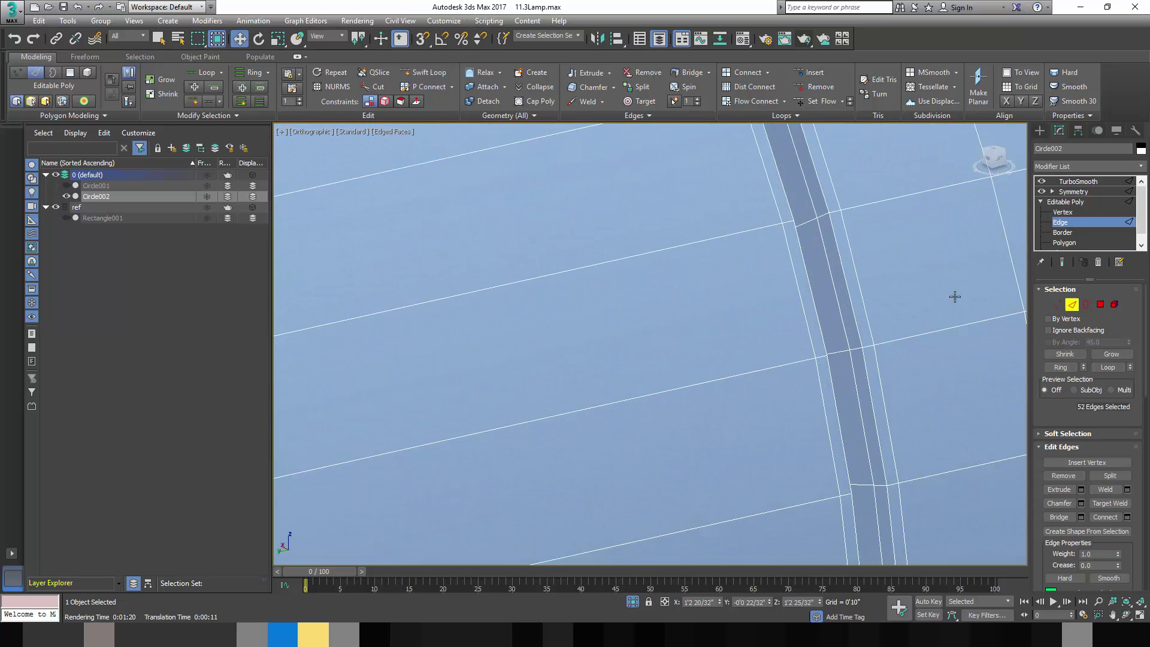
{"action": "left_click", "coordinate": [845, 275]}
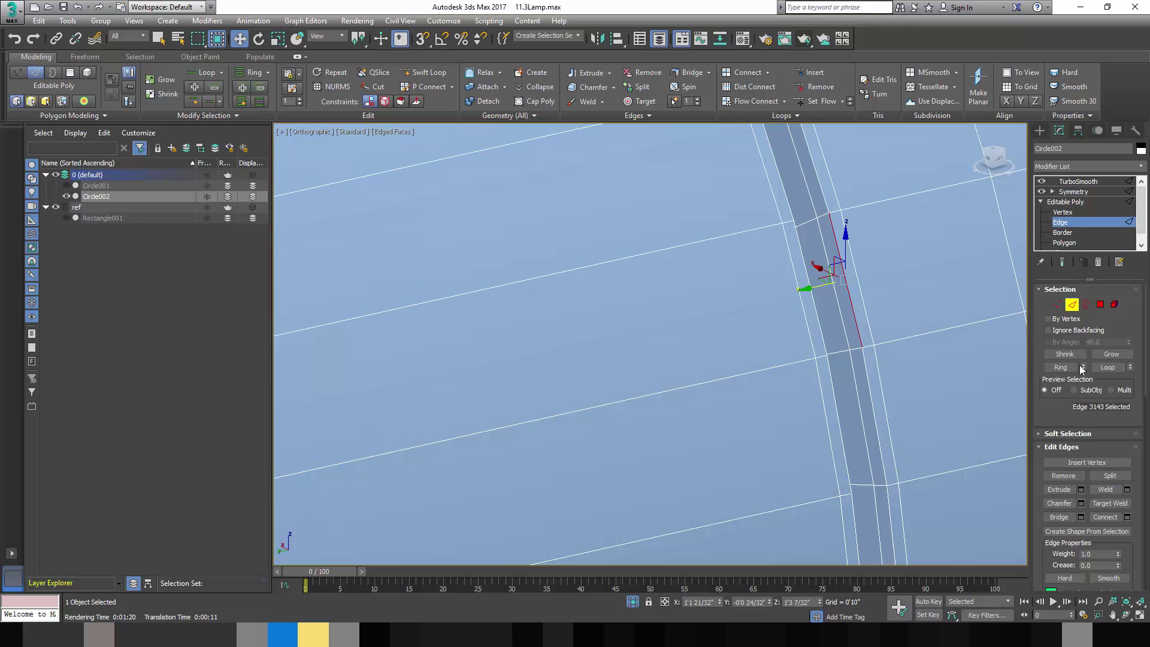
{"action": "left_click", "coordinate": [1106, 368]}
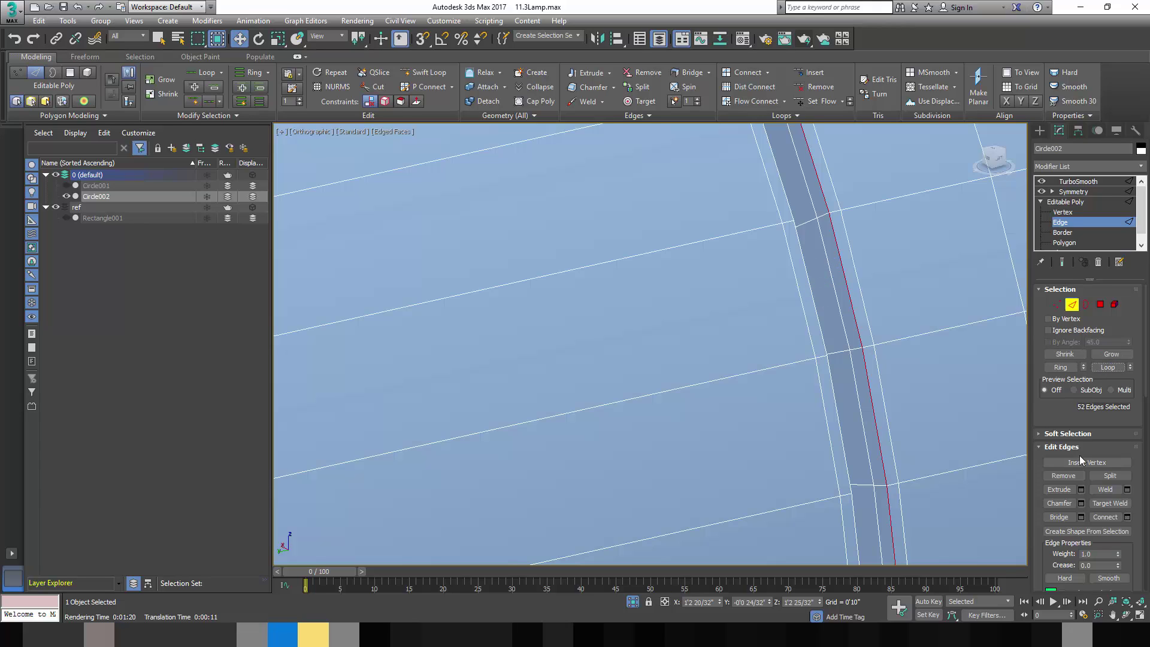
{"action": "left_click", "coordinate": [1059, 503]}
{"action": "left_click_drag", "start_coordinate": [860, 338], "coordinate": [859, 329]}
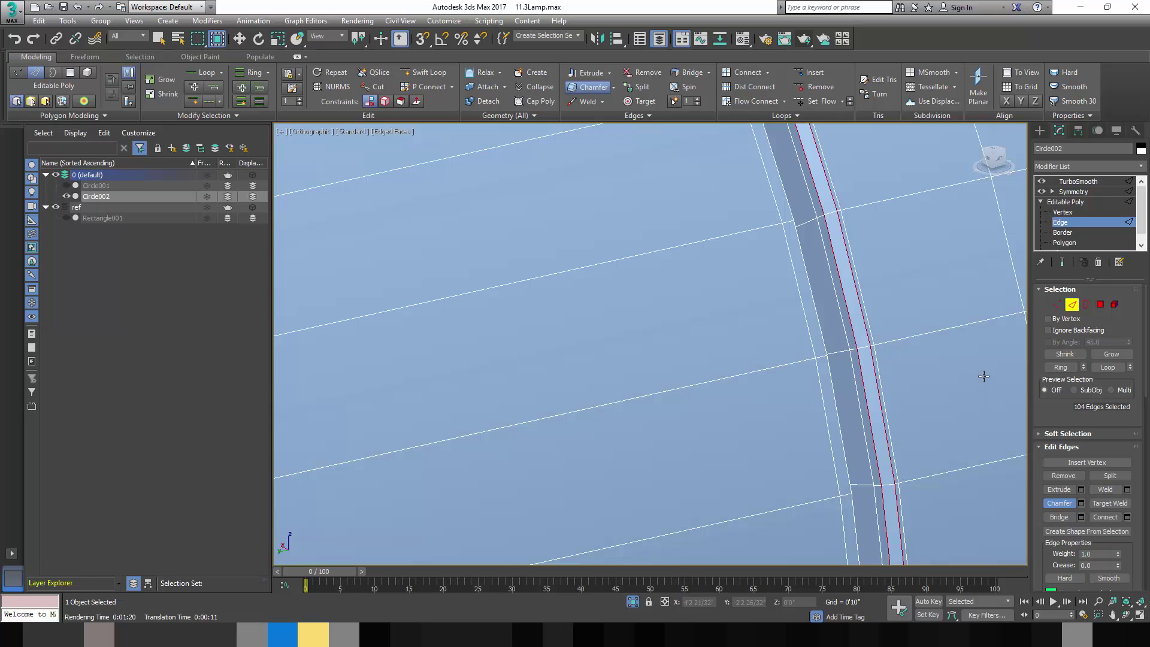
{"action": "key", "text": "ctrl+z"}
Step: Examine the whole joint and both mirrored grooves from several angles with TurboSmooth applied and edged faces hidden
{"action": "left_click", "coordinate": [1070, 306]}
{"action": "scroll", "coordinate": [902, 302], "scroll_direction": "down", "scroll_amount": 5}
{"action": "middle_click_drag", "start_coordinate": [902, 302], "coordinate": [796, 311]}
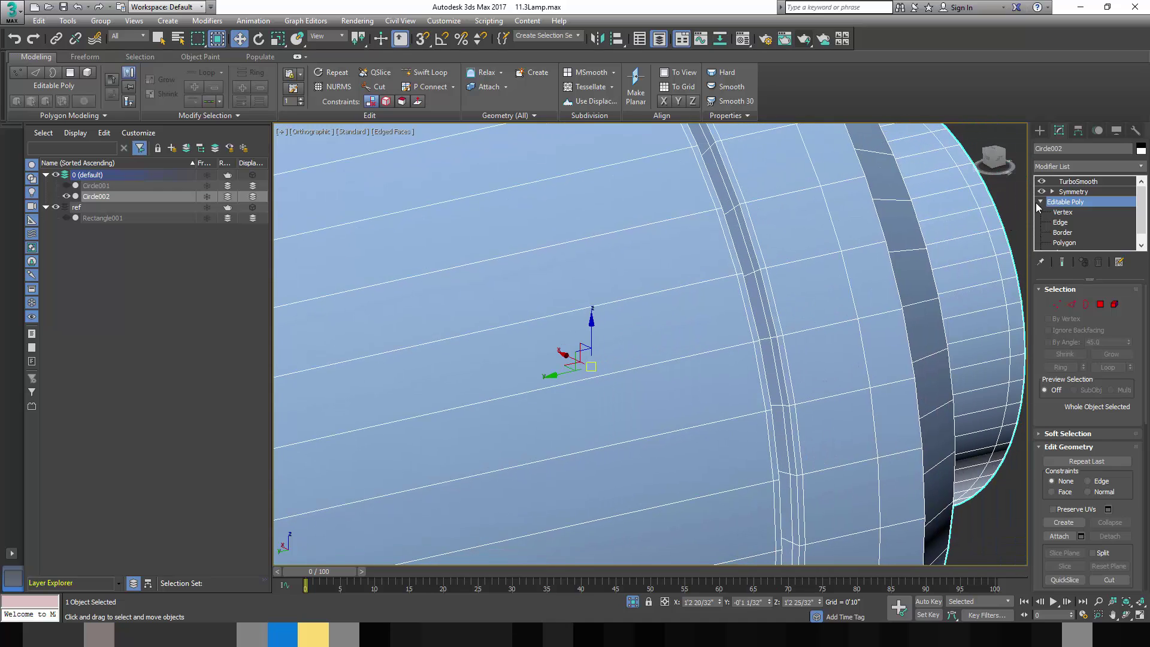
{"action": "left_click", "coordinate": [1068, 183]}
{"action": "middle_click_drag", "start_coordinate": [857, 235], "coordinate": [792, 293]}
{"action": "key", "text": "F4"}
{"action": "key", "text": "z"}
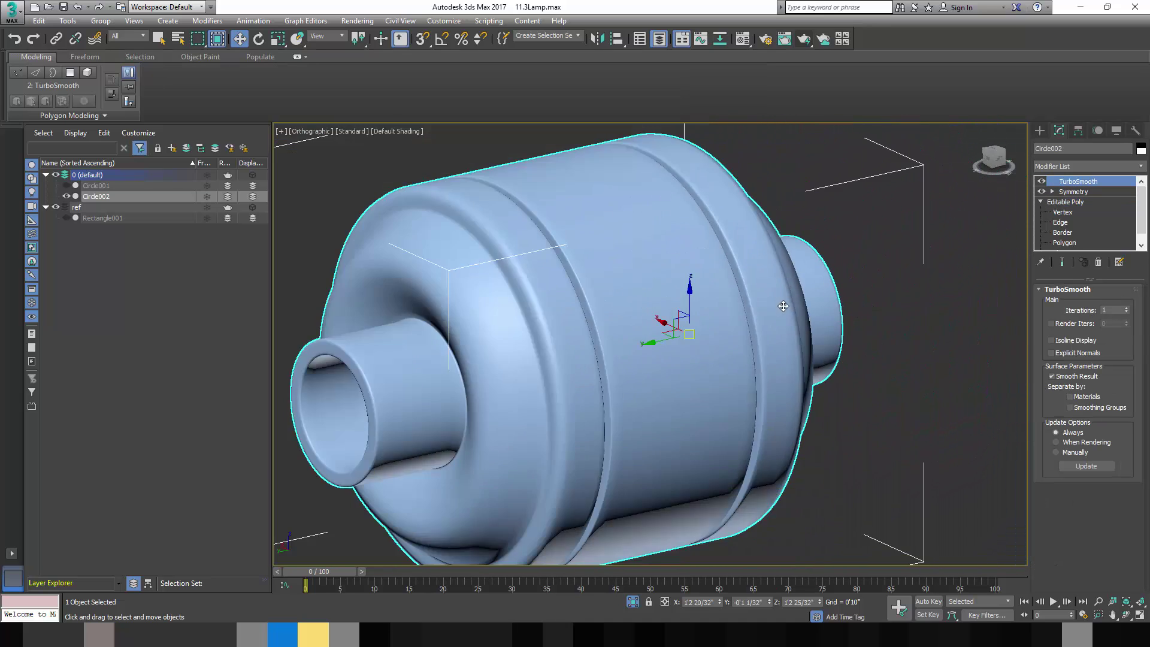
{"action": "scroll", "coordinate": [763, 313], "scroll_direction": "down", "scroll_amount": 2}
{"action": "scroll", "coordinate": [708, 314], "scroll_direction": "up", "scroll_amount": 2}
{"action": "middle_click_drag", "start_coordinate": [707, 313], "coordinate": [853, 309], "text": "alt"}
{"action": "scroll", "coordinate": [722, 348], "scroll_direction": "up", "scroll_amount": 3}
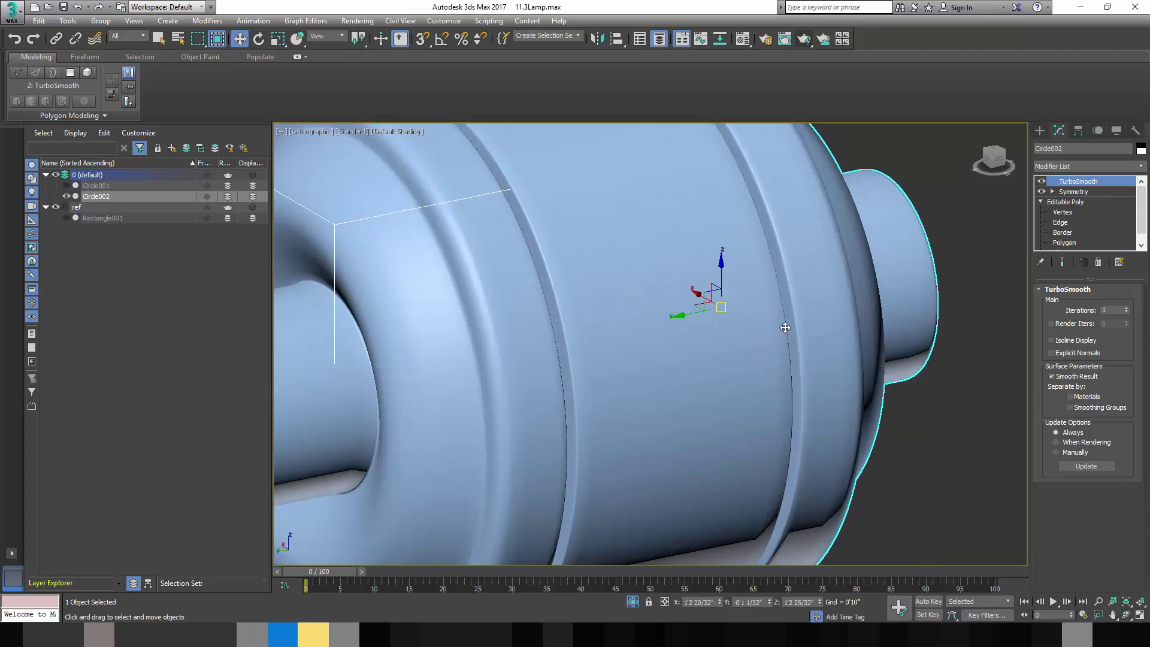
{"action": "scroll", "coordinate": [762, 344], "scroll_direction": "down", "scroll_amount": 3}
{"action": "middle_click_drag", "start_coordinate": [754, 347], "coordinate": [698, 347], "text": "alt"}
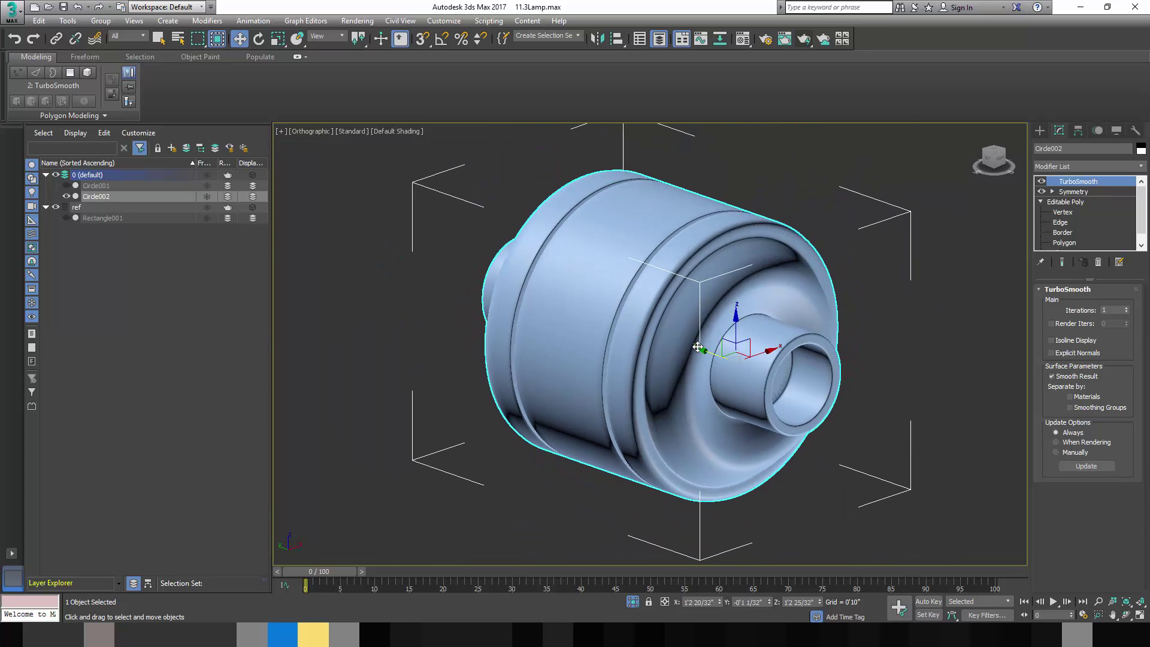